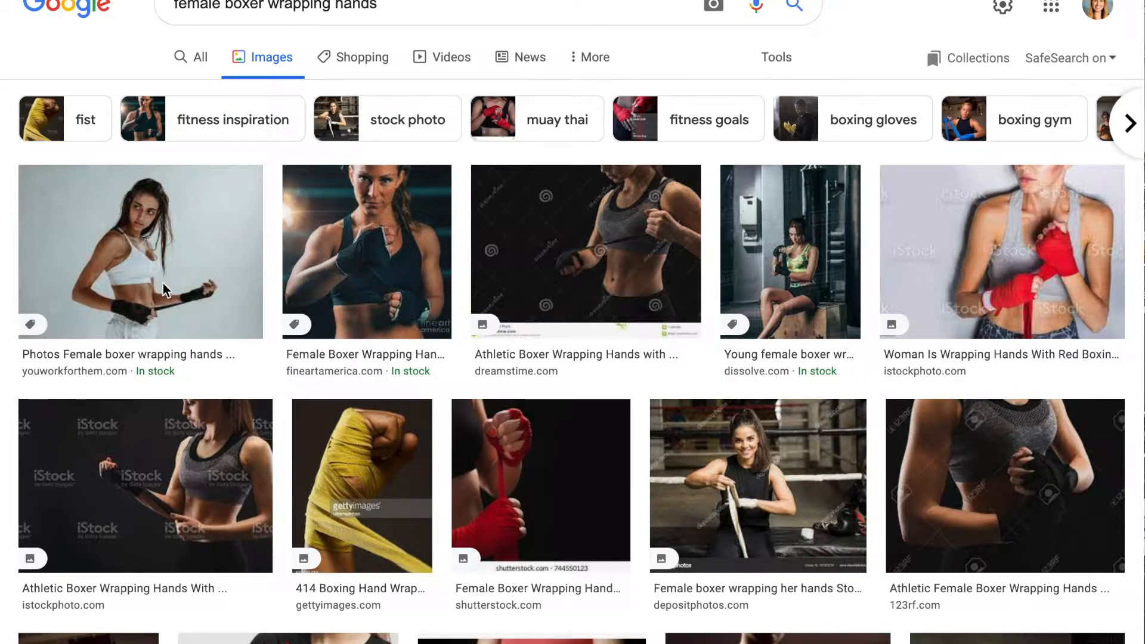
Preview the first boxer photo and the red hand-wrap photo in the image results to compare their sizes
key(/)
click(181, 290)
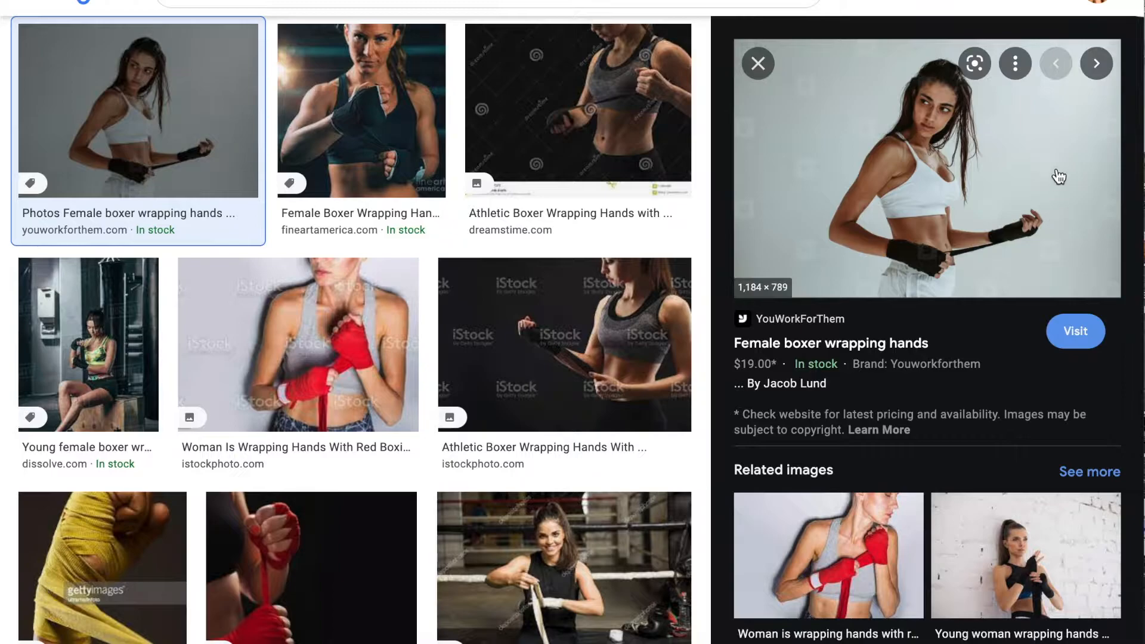
click(351, 561)
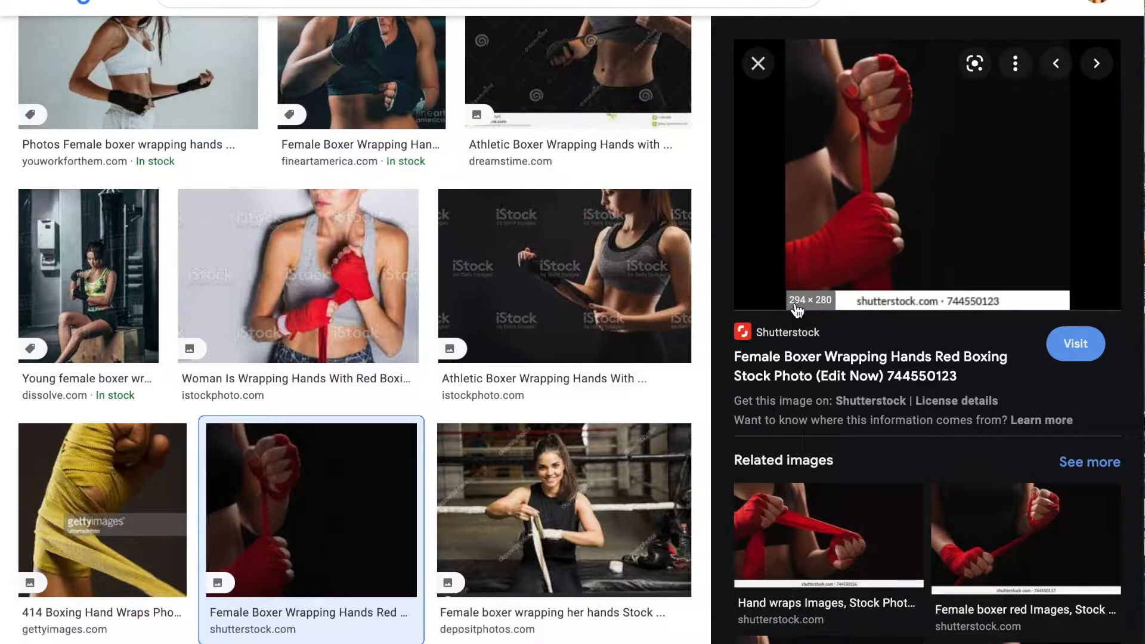
Reopen the preview of the first boxer photo and save a copy of it to the desktop
click(178, 65)
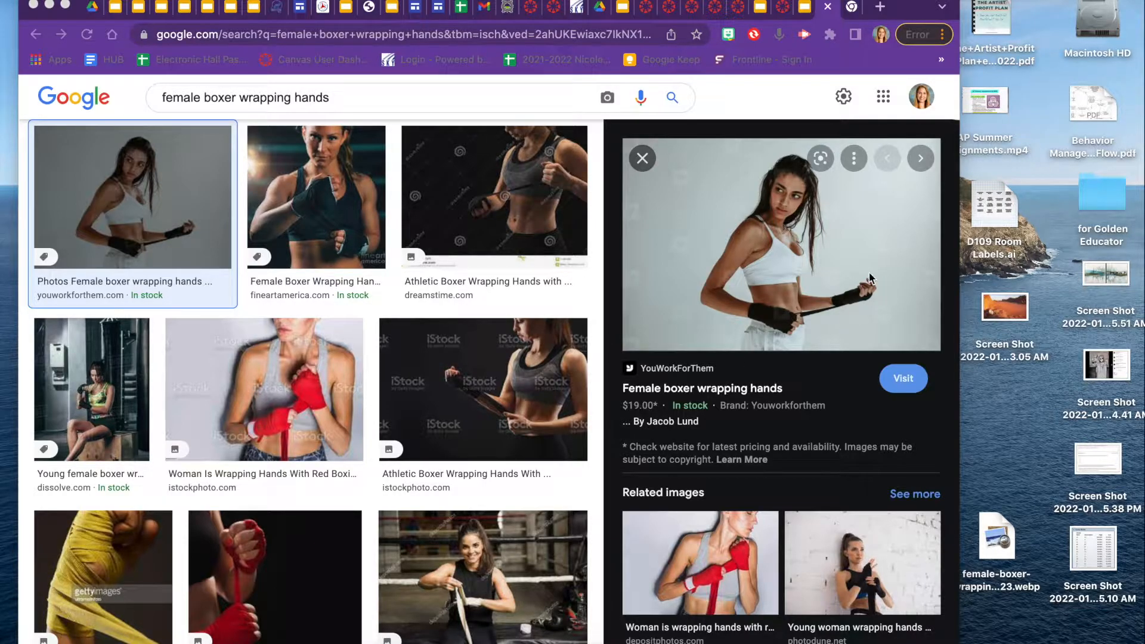
click(754, 259)
drag(871, 319, 1011, 431)
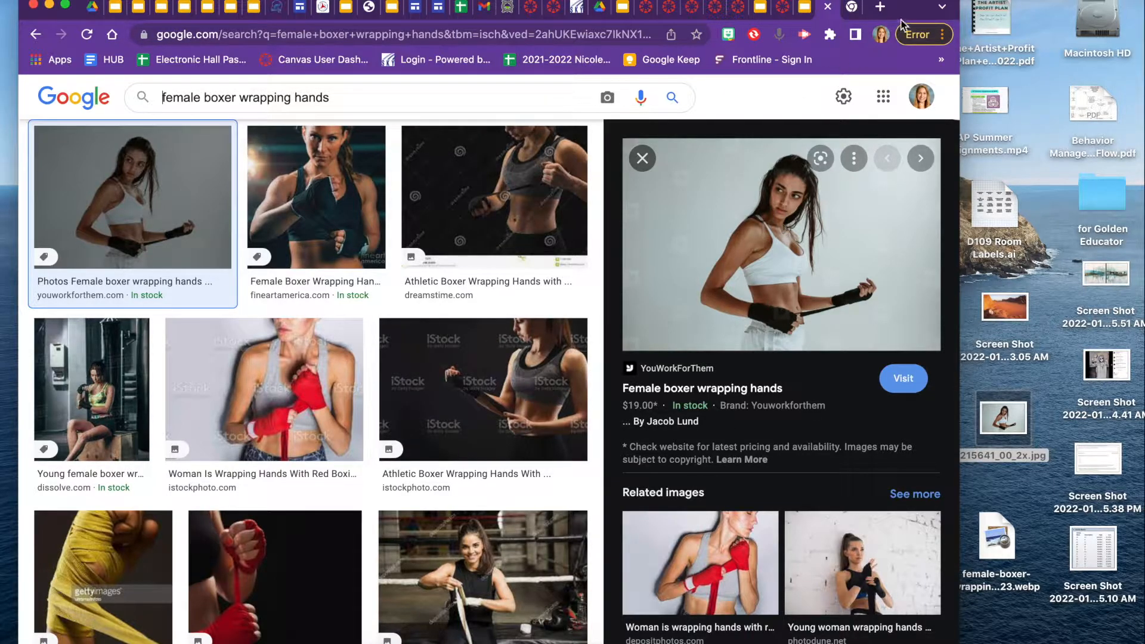
Open the red hand-wrap photo's Shutterstock page and save the large image to the desktop
mouse_move(295, 595)
mouse_down()
mouse_move(769, 596)
mouse_move(295, 604)
mouse_up()
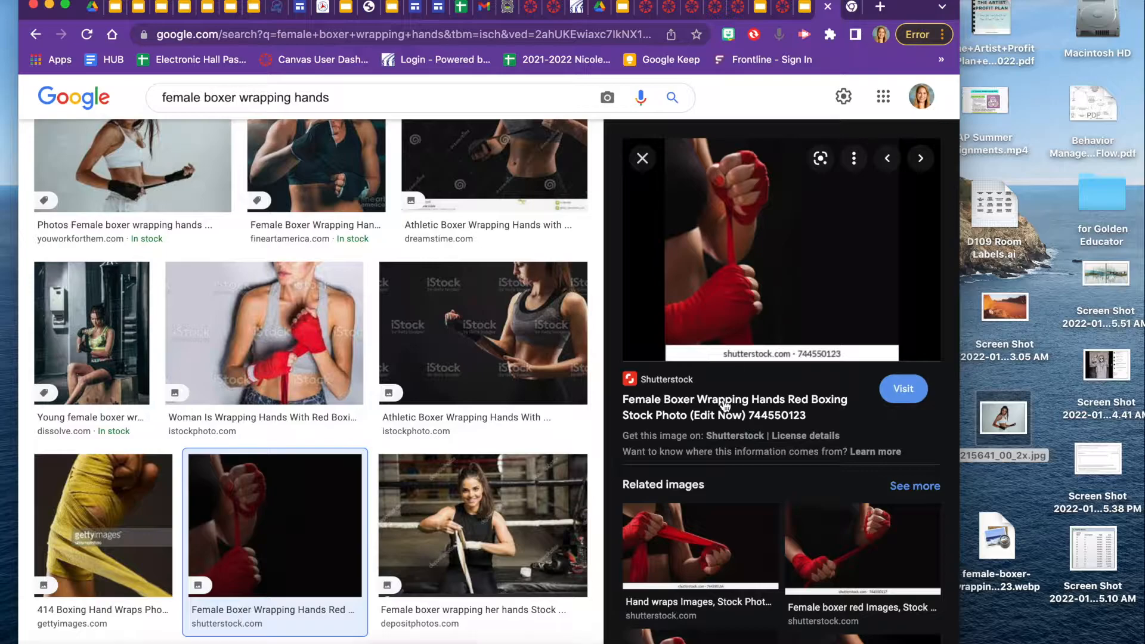
click(724, 408)
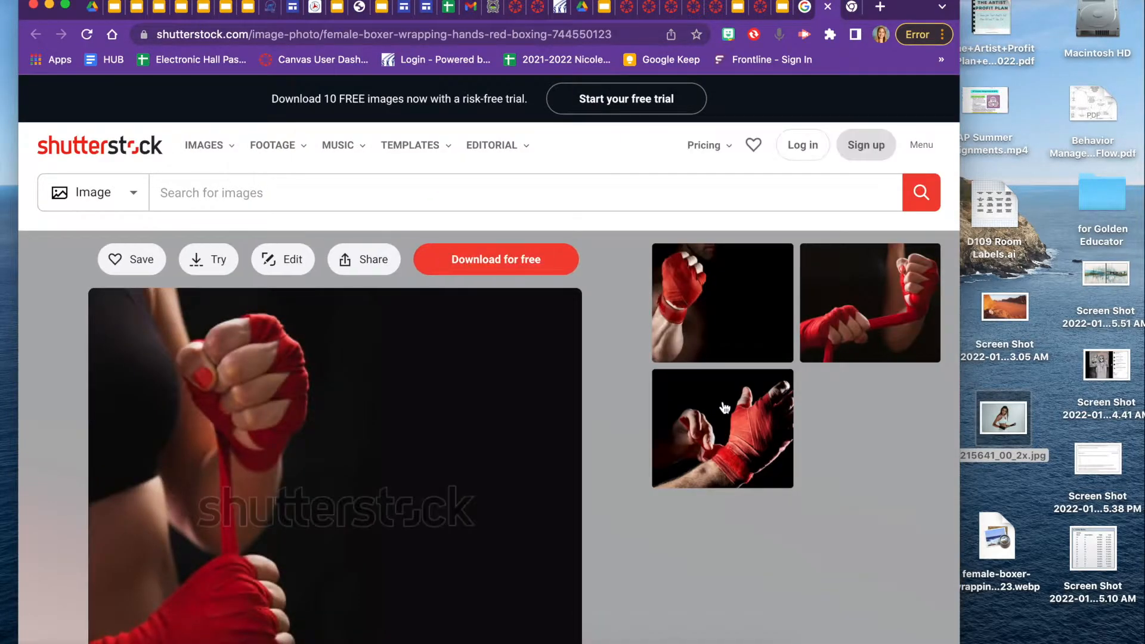
drag(556, 453, 1014, 500)
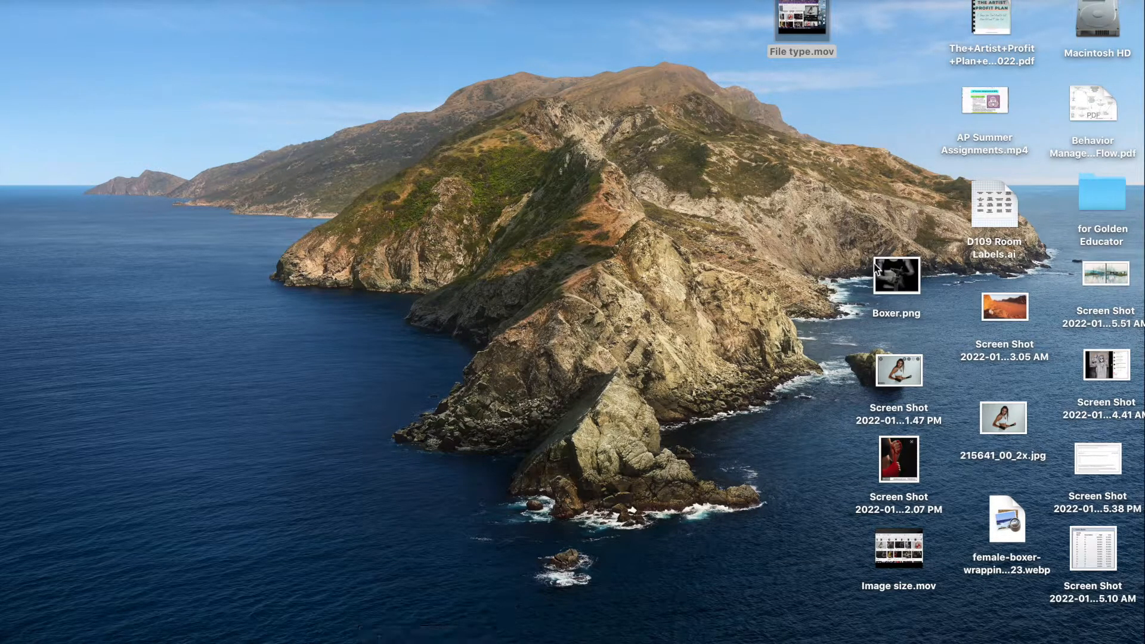
Open a Finder window on the home folder and close the extra Macintosh HD windows
double_click(1095, 24)
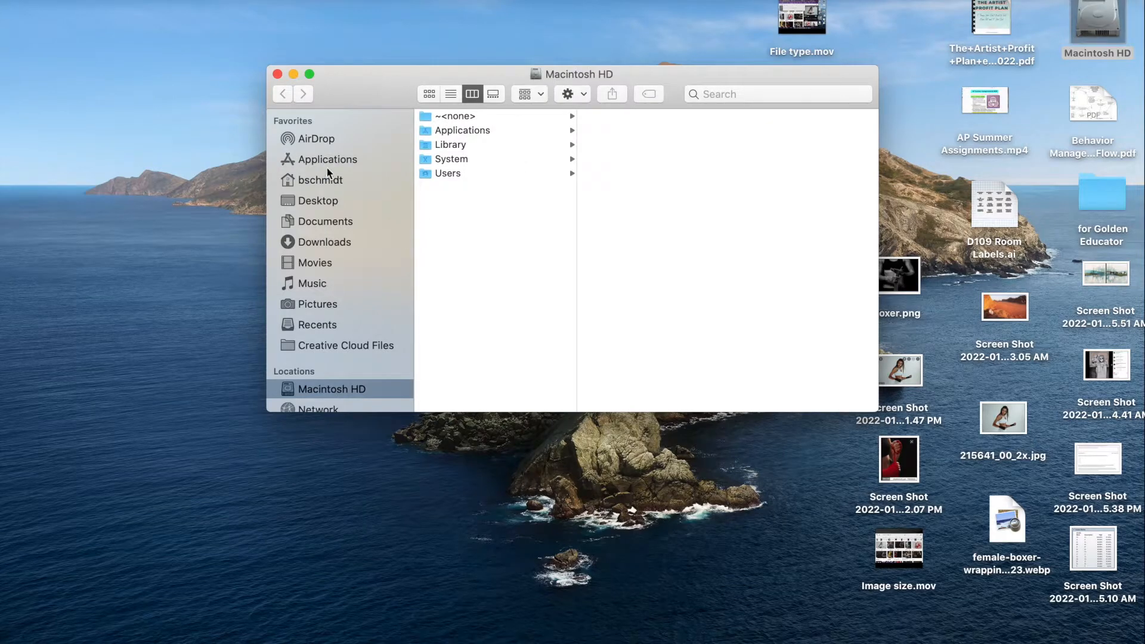
click(277, 74)
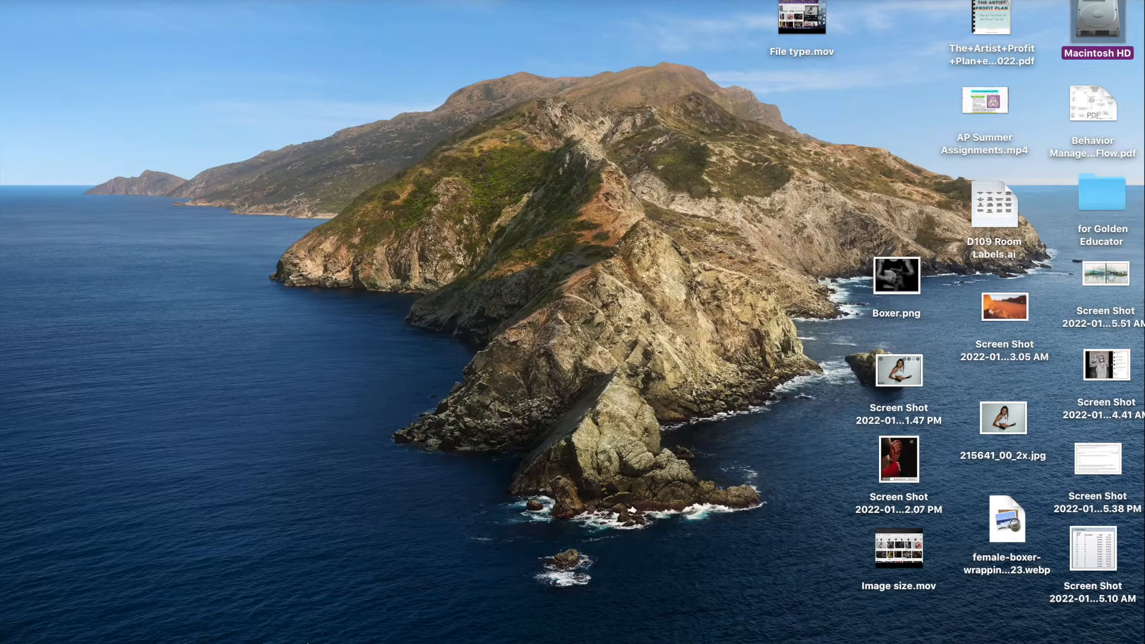
click(367, 641)
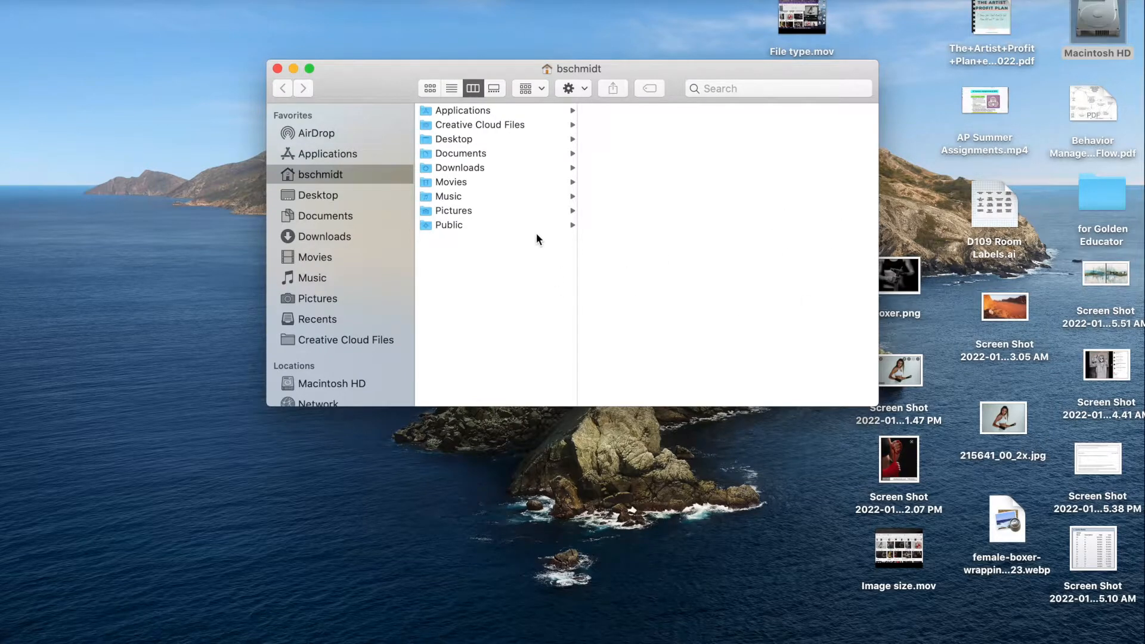
double_click(1097, 18)
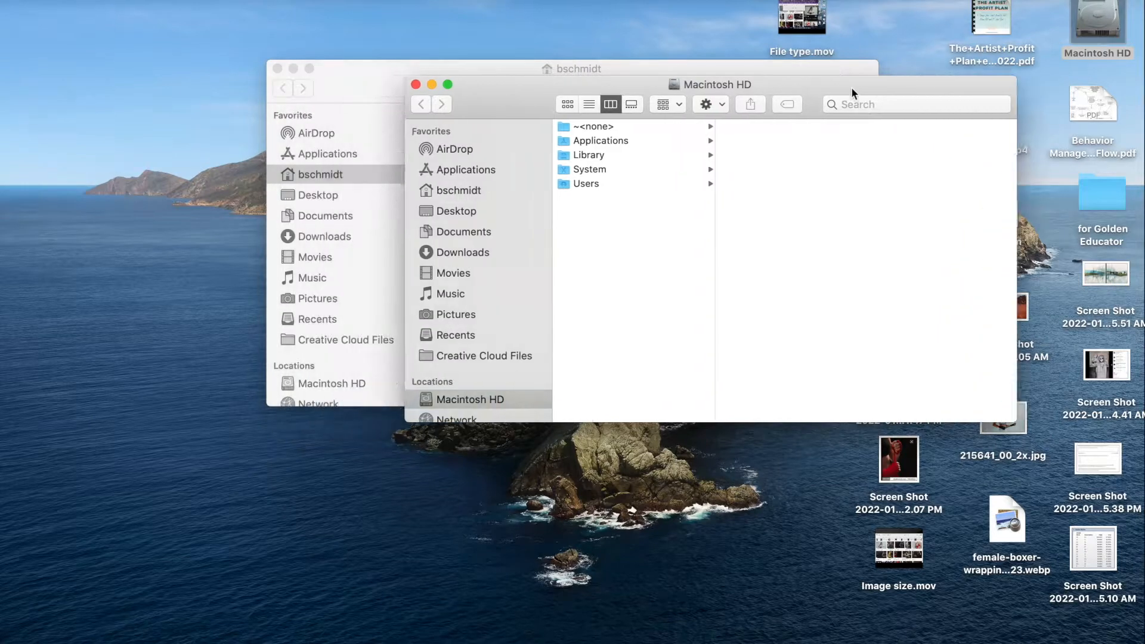
drag(850, 87, 931, 202)
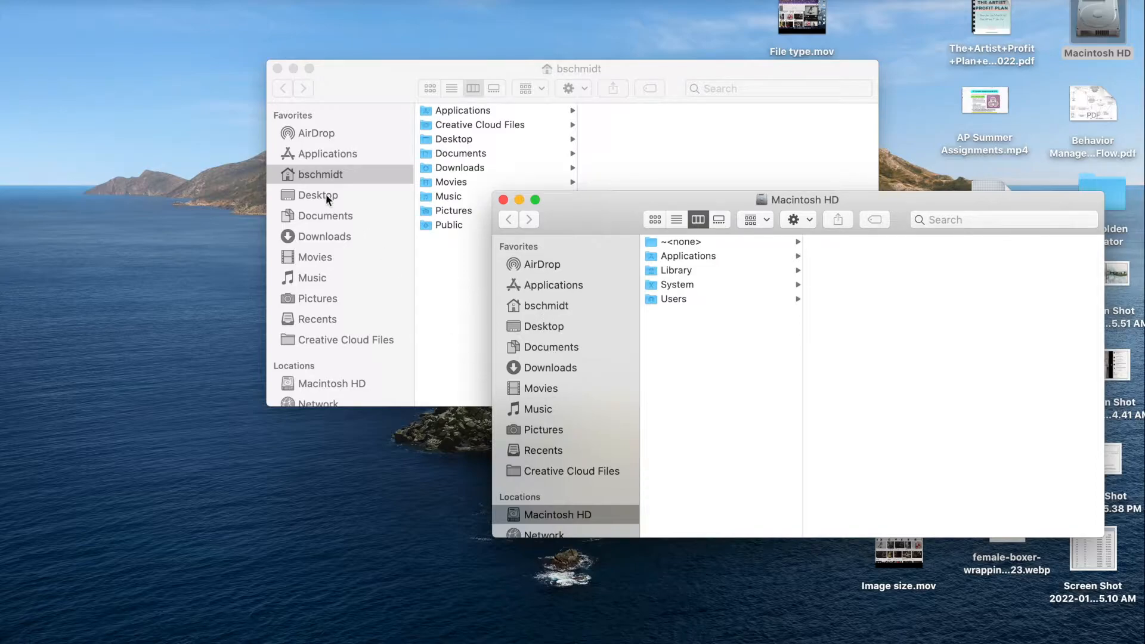
click(503, 200)
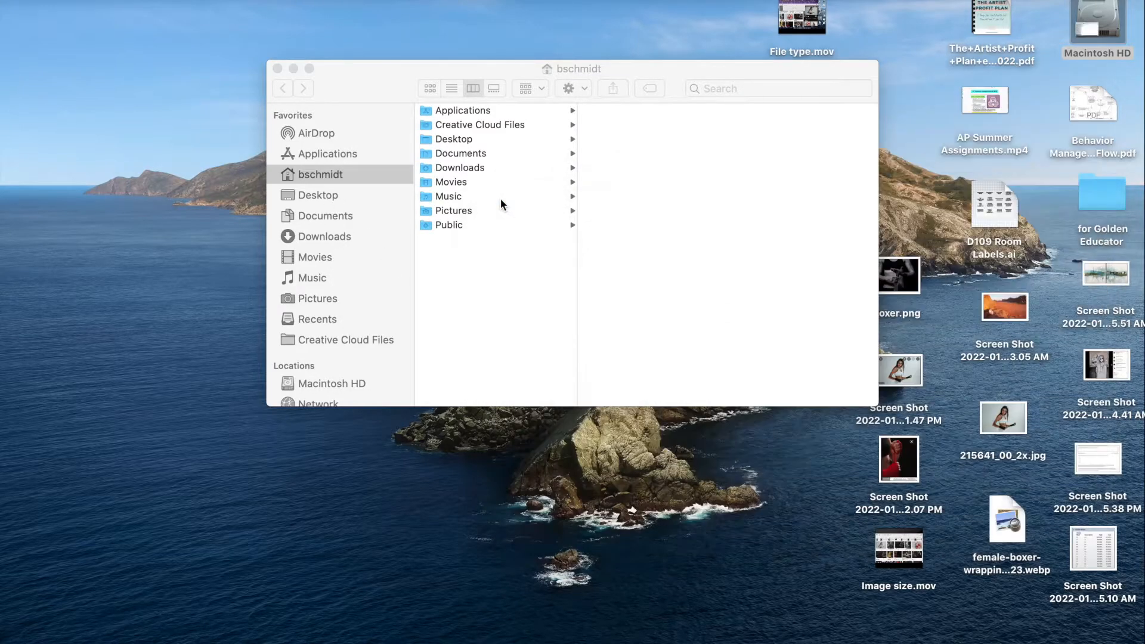
Find Adobe Photoshop 2021 in the Applications folder, add it to the Dock and launch it
click(357, 151)
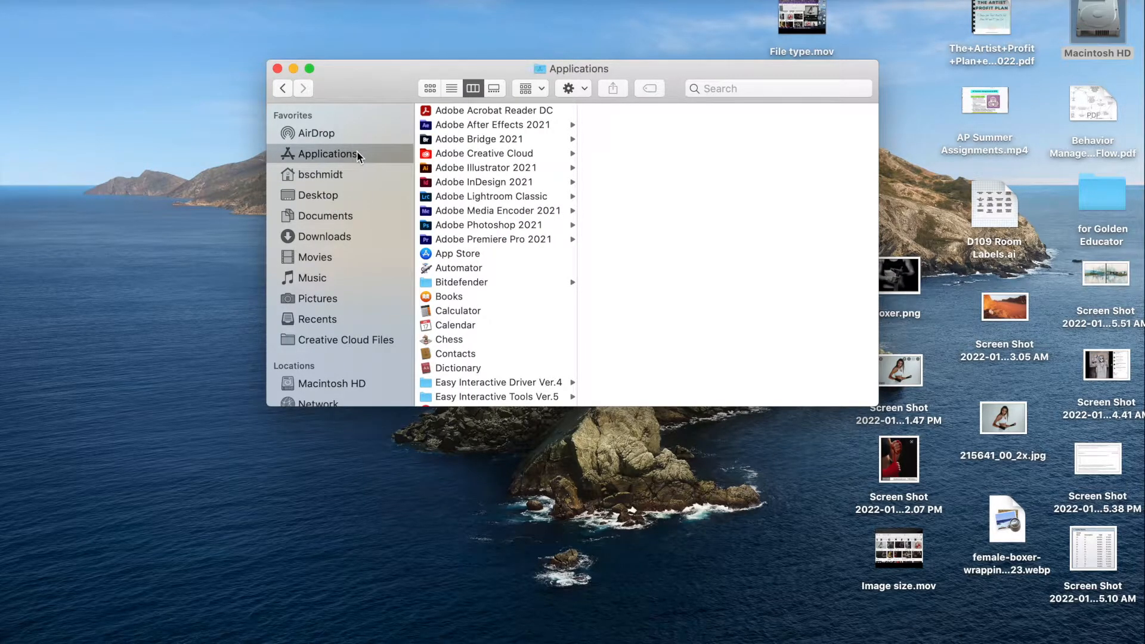
click(469, 226)
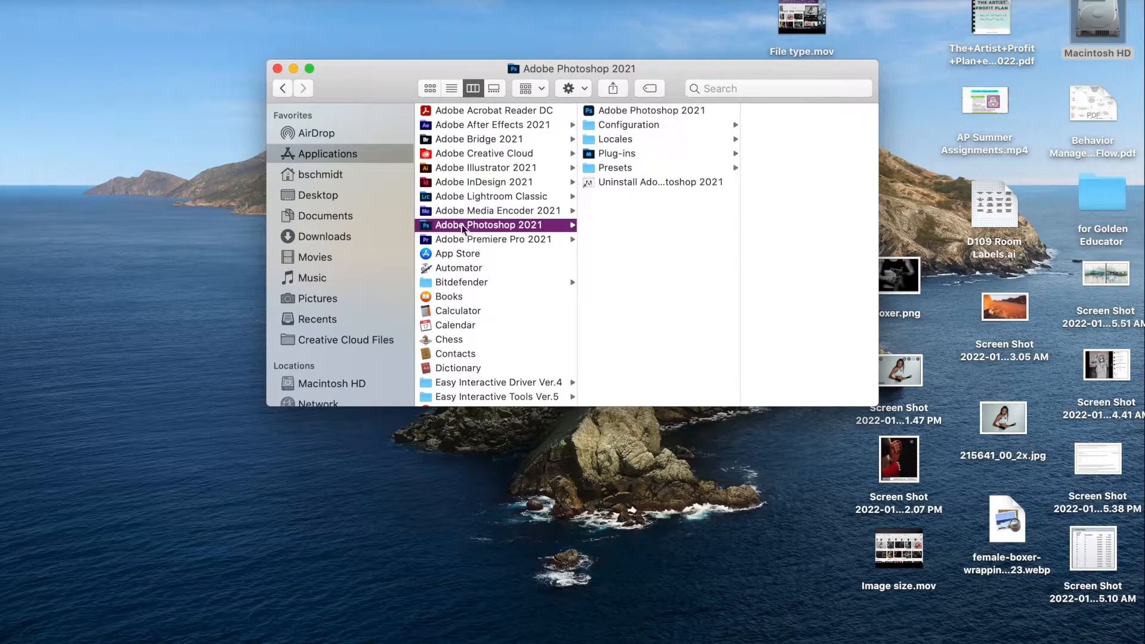
click(623, 111)
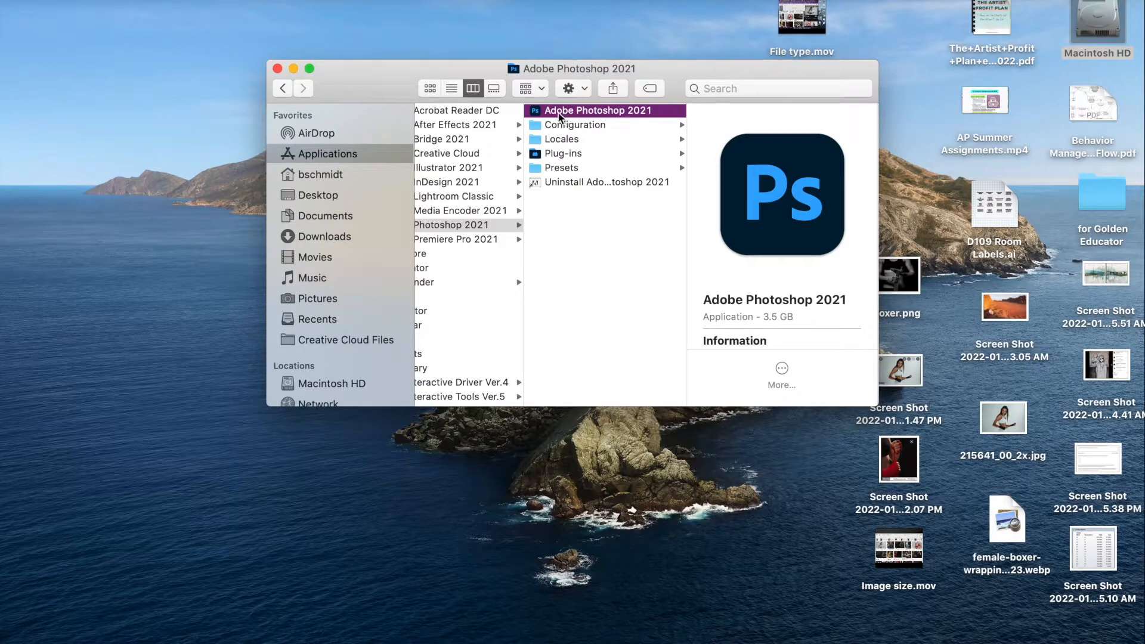
drag(536, 121, 411, 643)
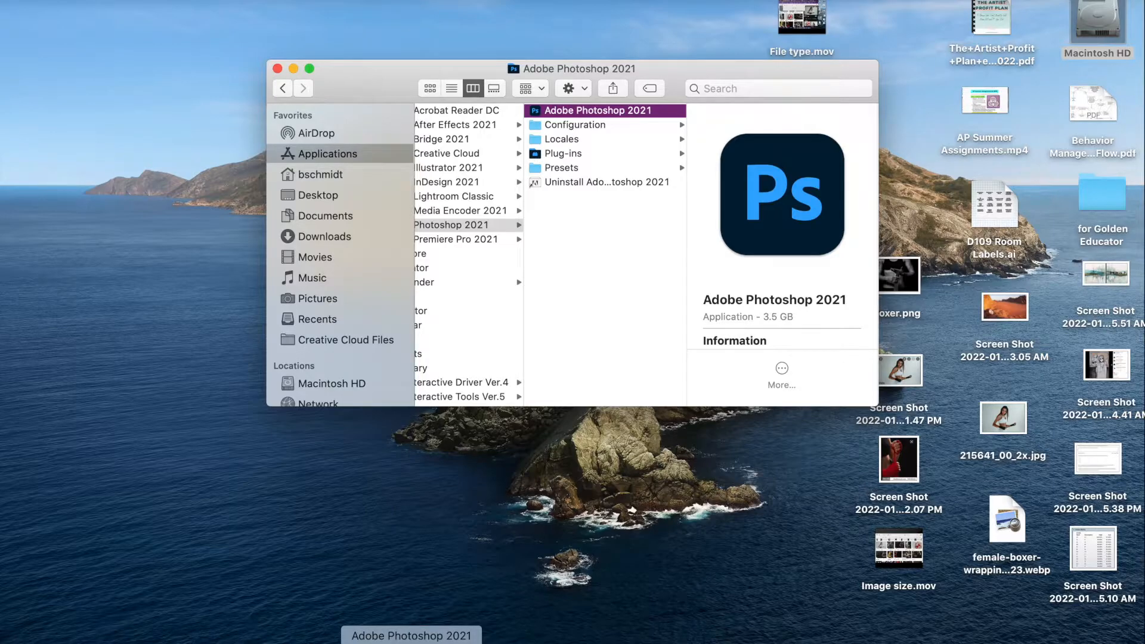
click(412, 642)
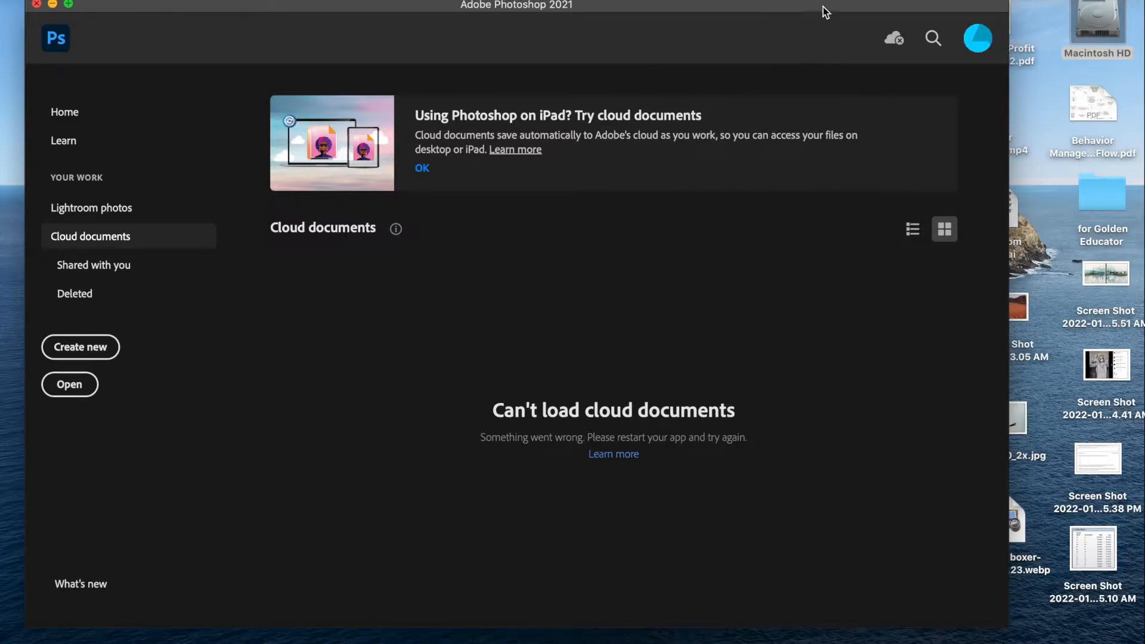
Move and narrow the Photoshop window, and shift the Finder window behind it, so the desktop image files are uncovered
drag(833, 3, 807, 1)
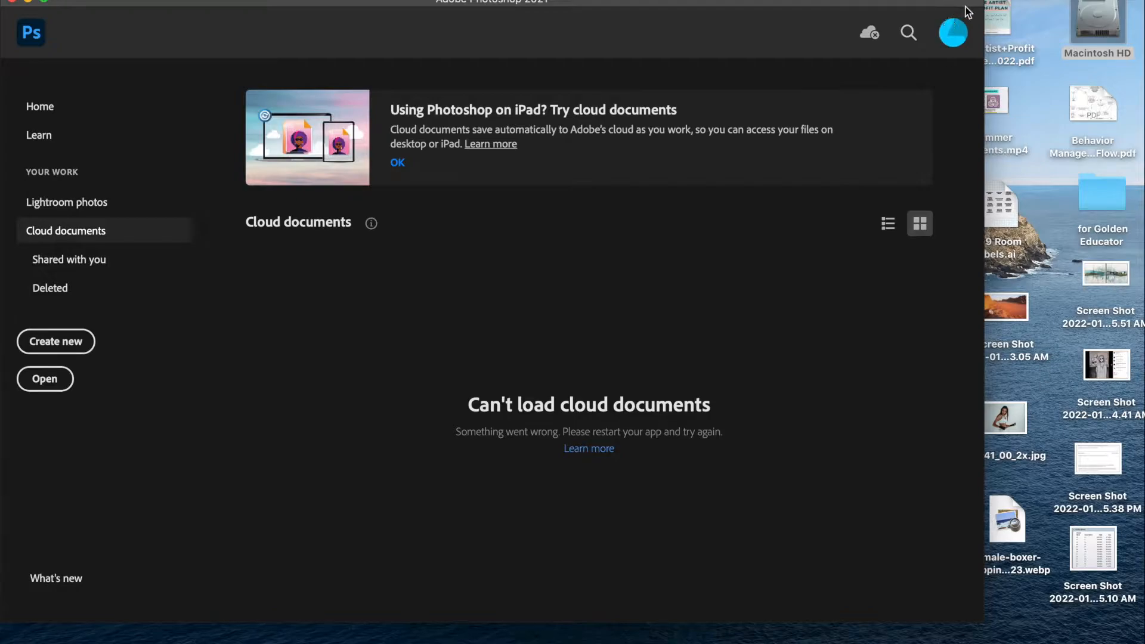
drag(966, 1, 861, 1)
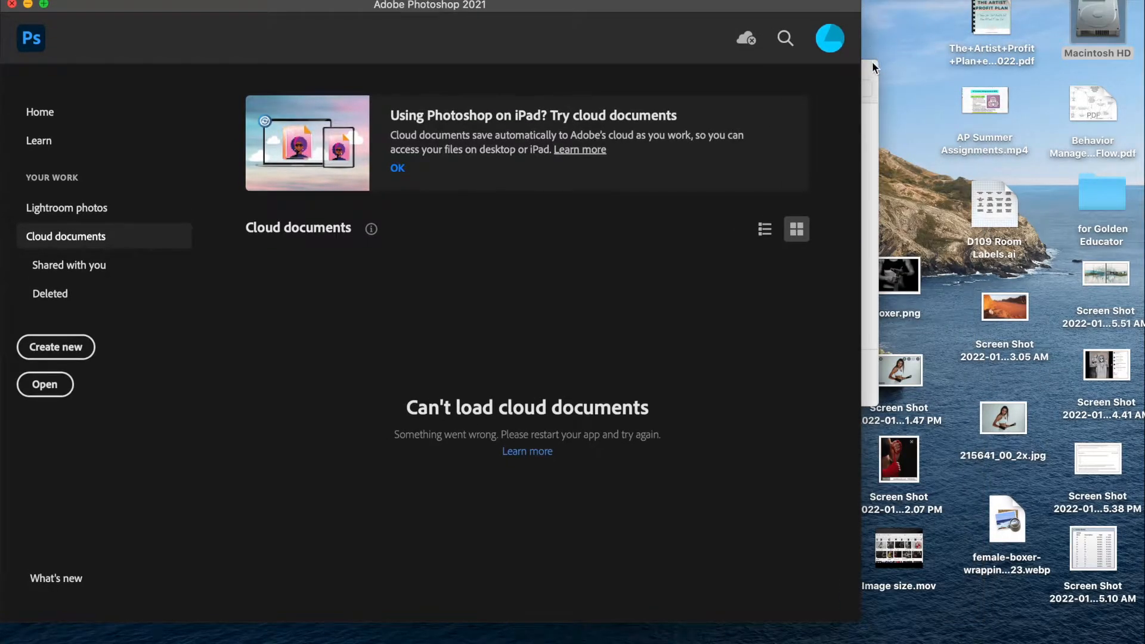
drag(874, 63, 765, 100)
click(790, 3)
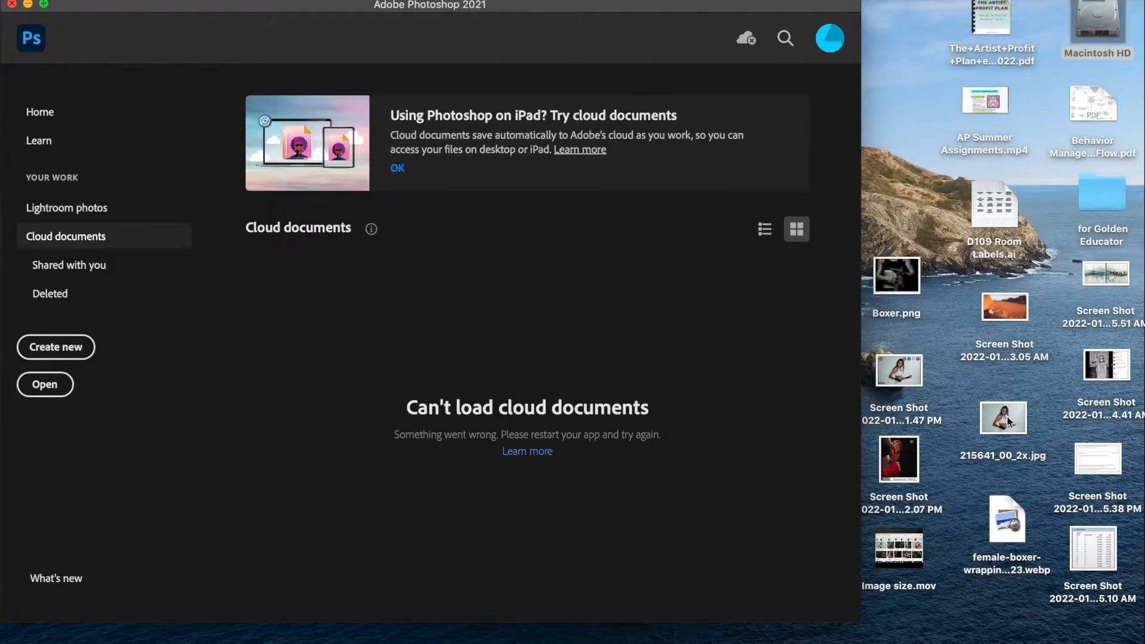
Open Boxer.png from the desktop and set its image size to 10 inches wide at 400 pixels/inch
drag(905, 281, 516, 282)
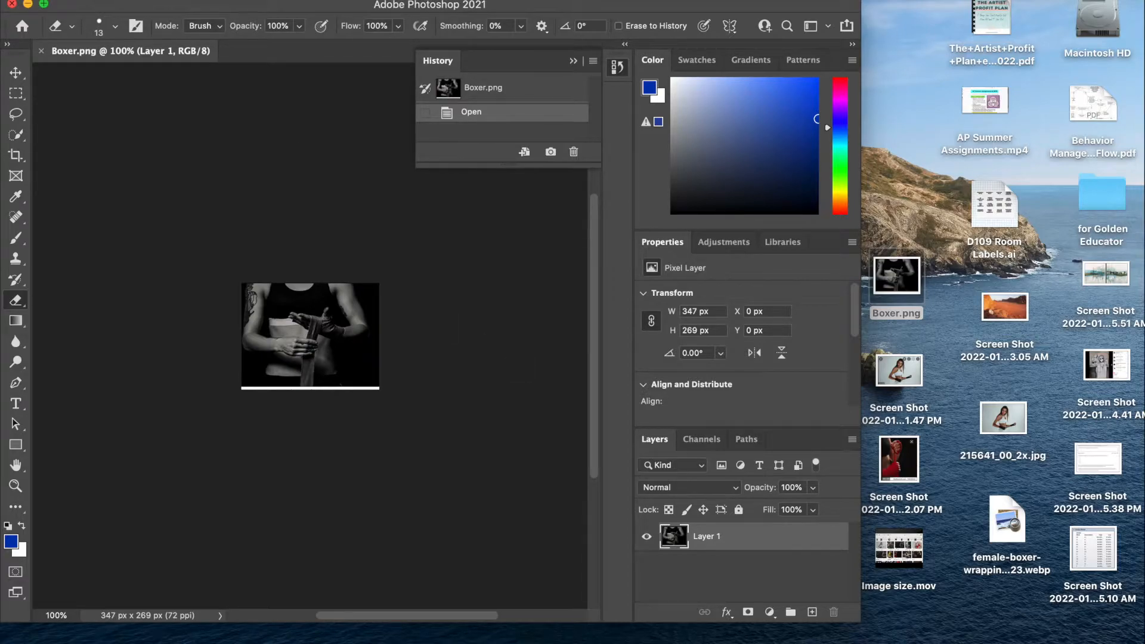
click(196, 1)
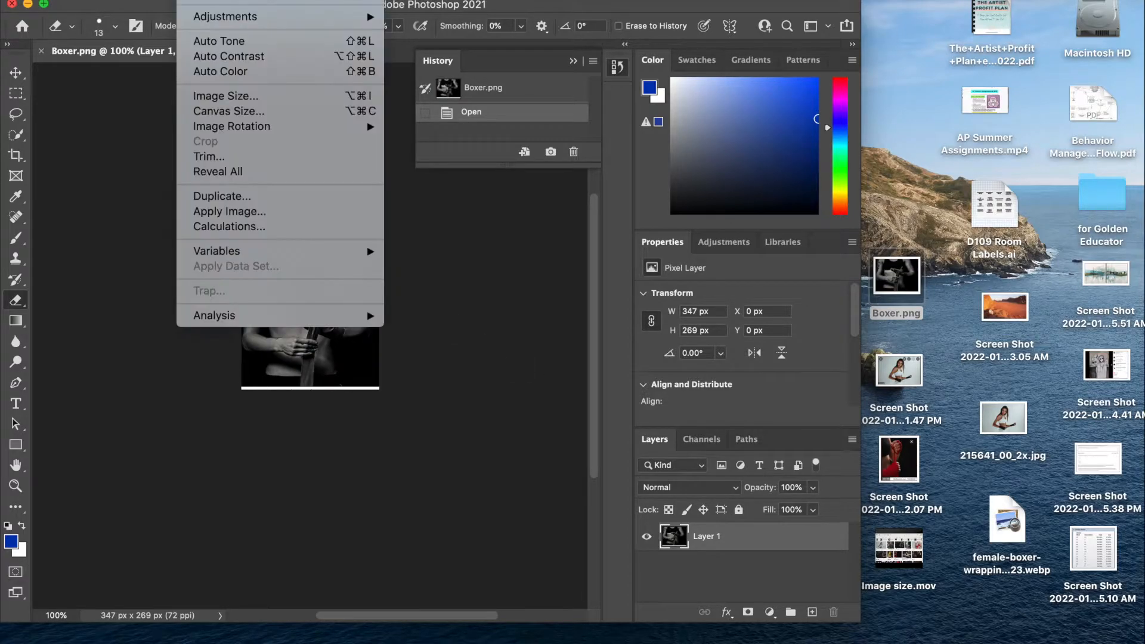
click(216, 103)
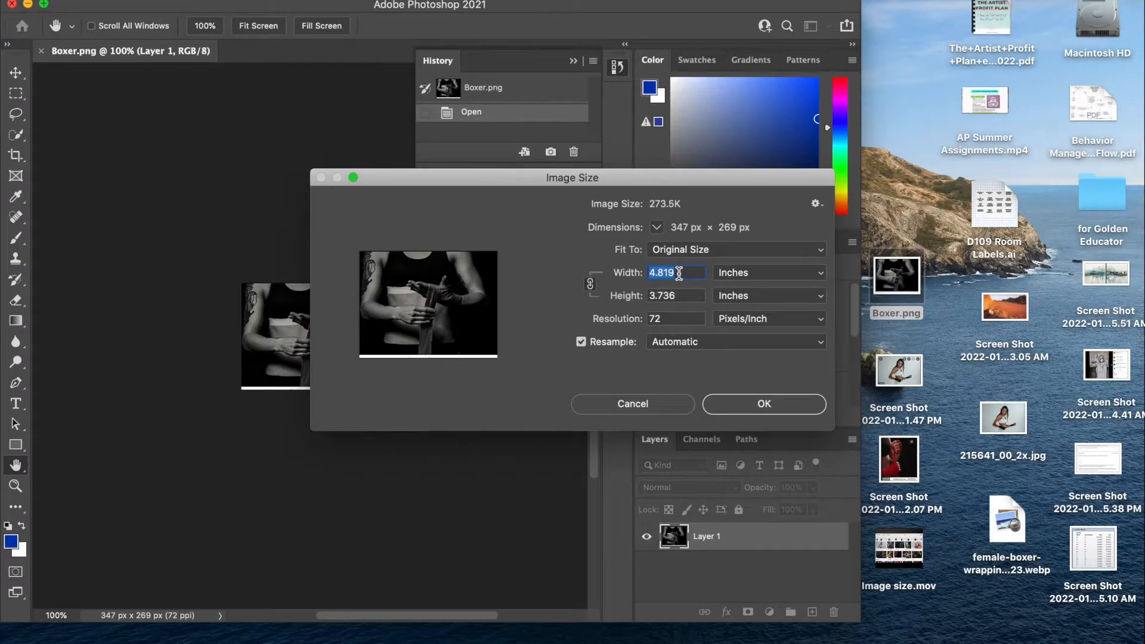
text(10)
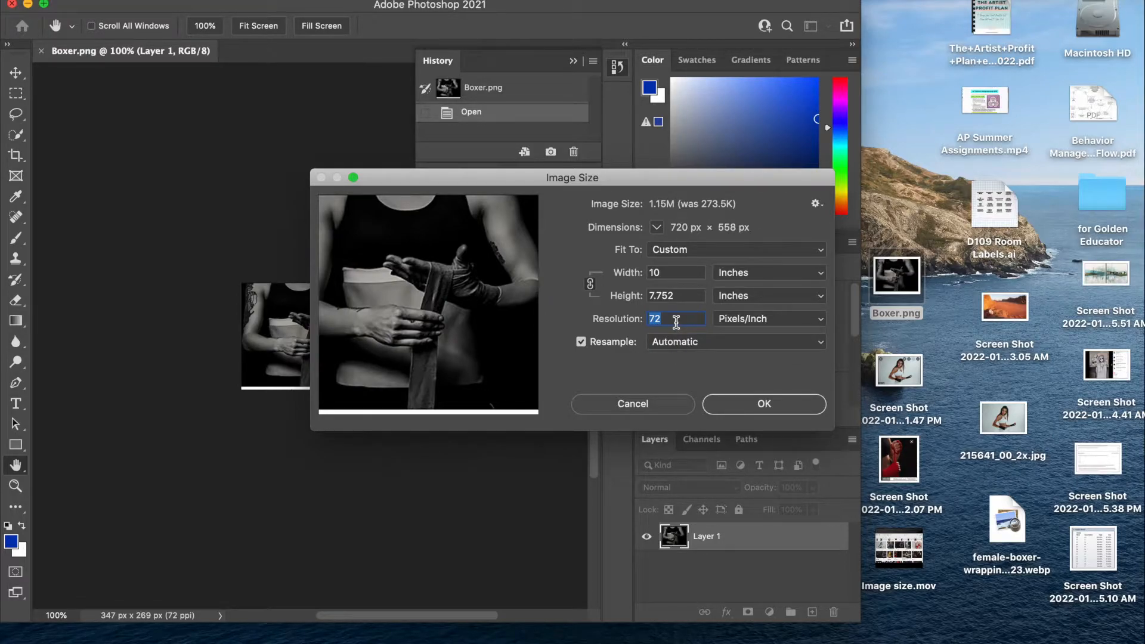
text(400)
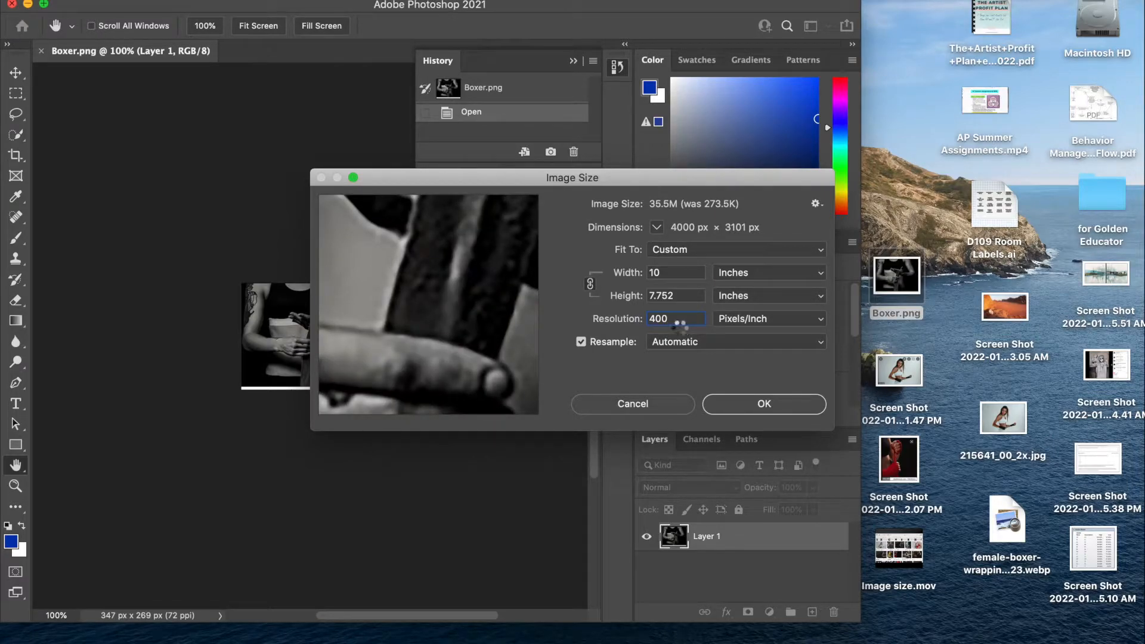
key(Return)
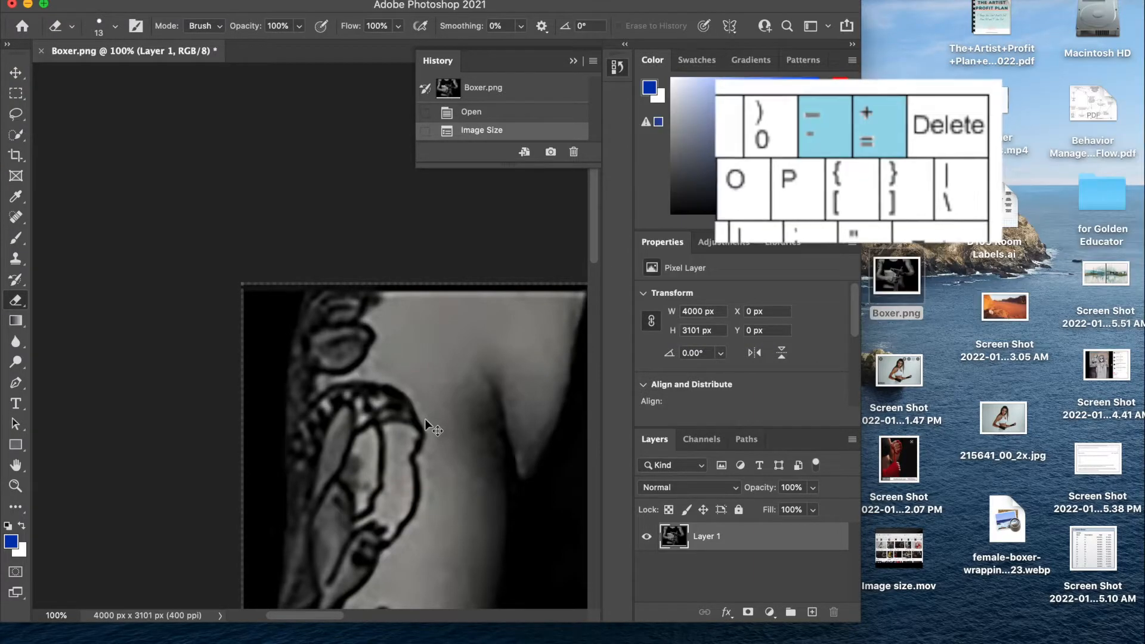
Examine the whole enlarged boxer photo centred in the document window at 25% zoom
key(super+minus)
key(super+minus)
key(super+minus)
key(super+minus)
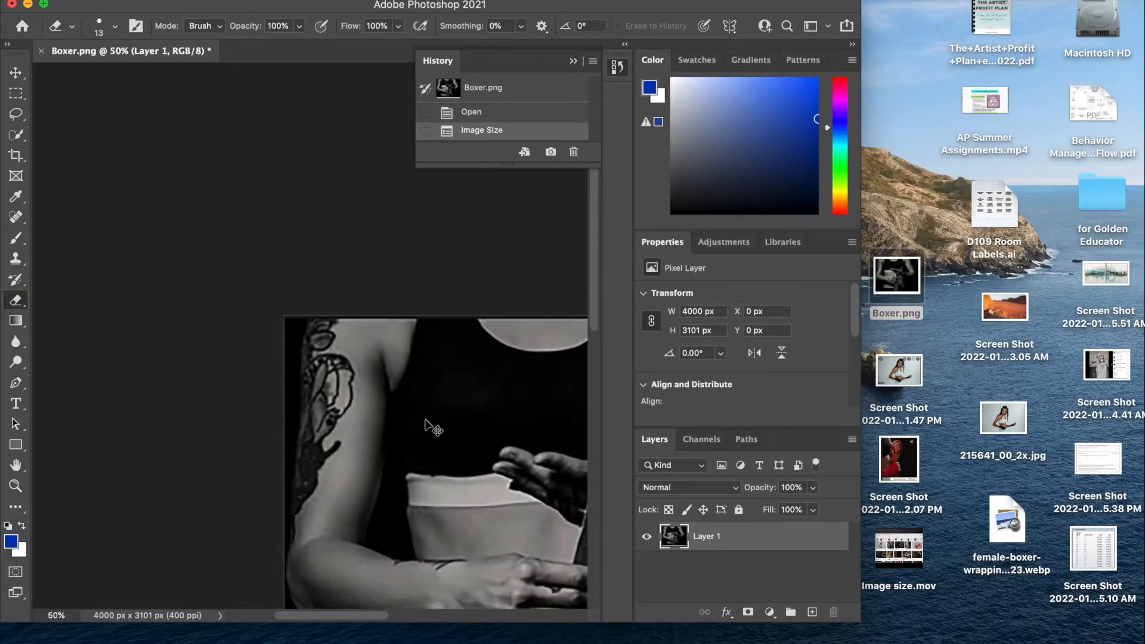
key(super+minus)
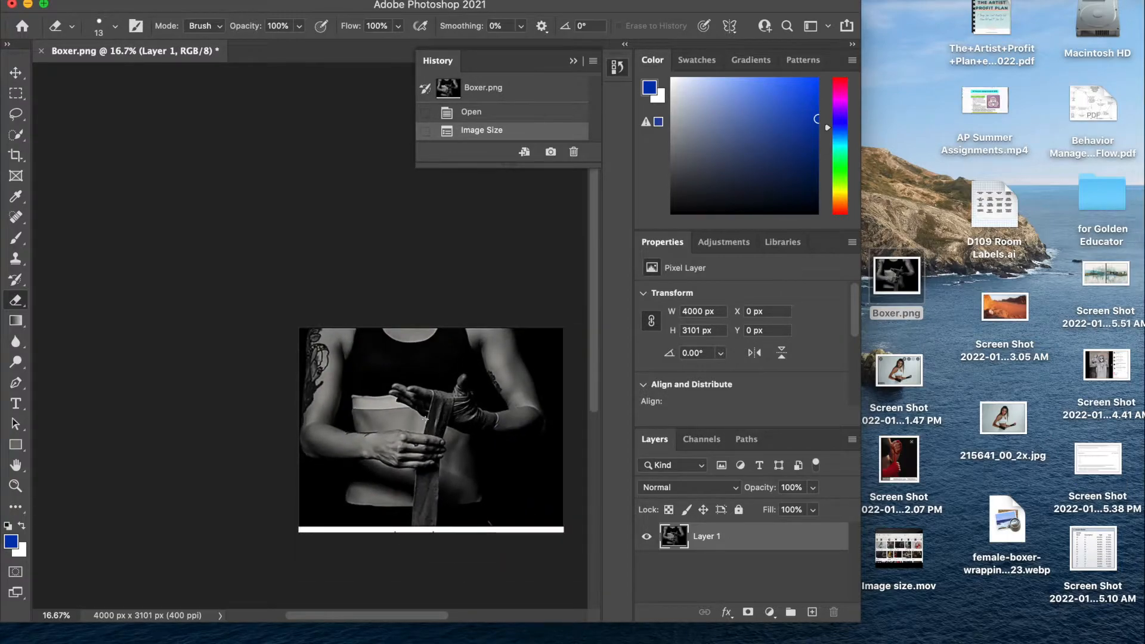
scroll(314, 443, right, 5)
scroll(314, 444, down, 3)
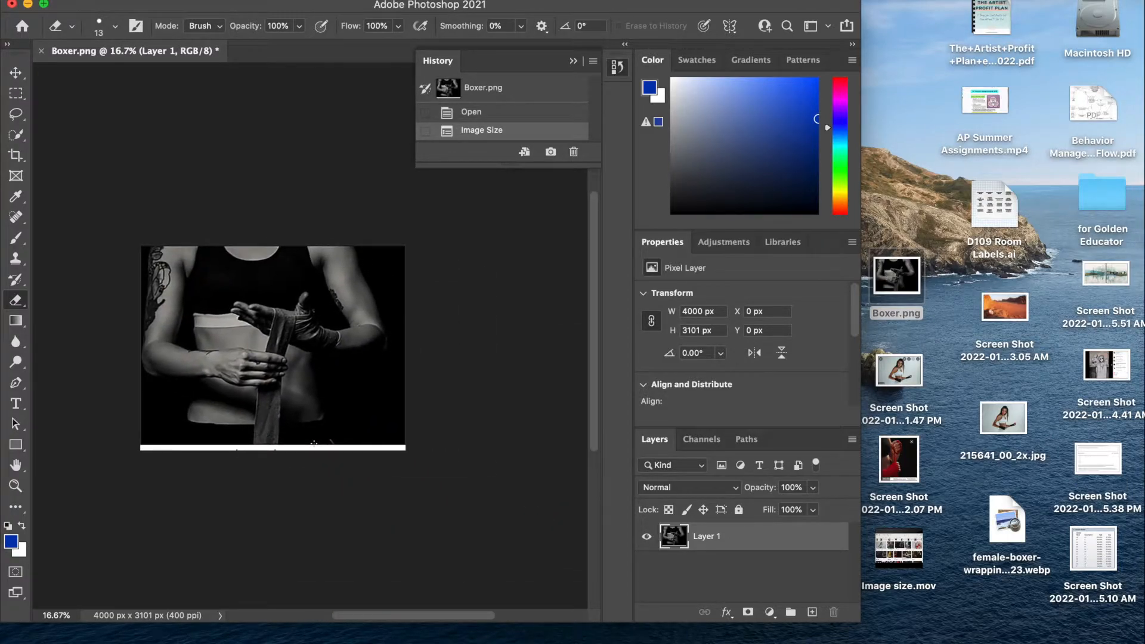
key(super+plus)
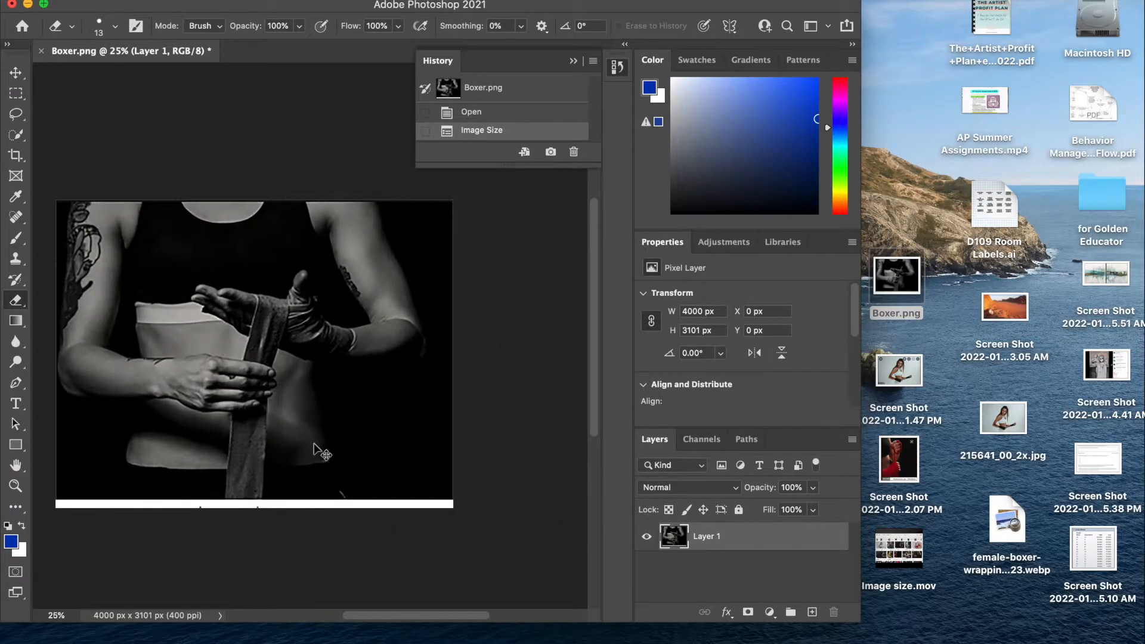
Collapse the History panel and crop the boxer photo around the wrapped hands to about 2303 by 2099 px
click(573, 61)
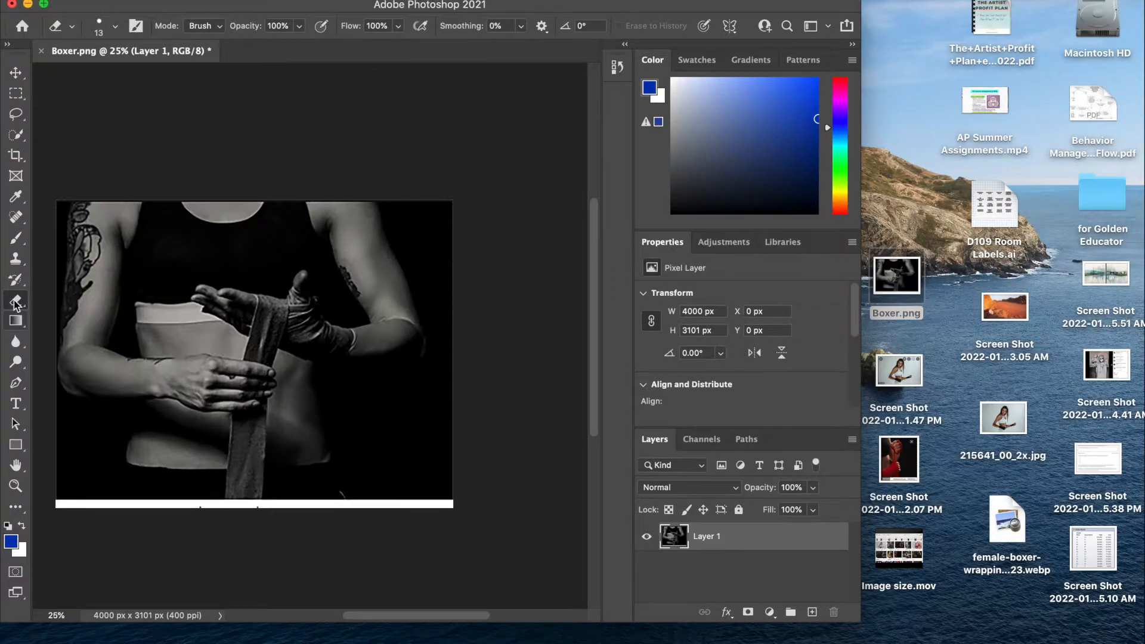
click(16, 156)
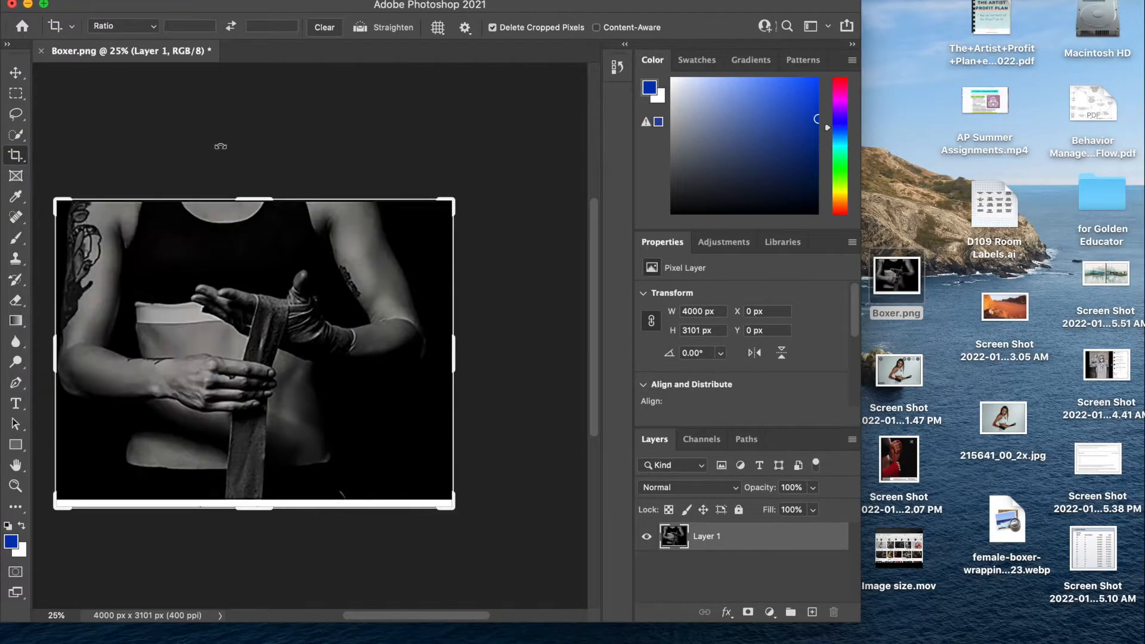
drag(55, 506, 94, 486)
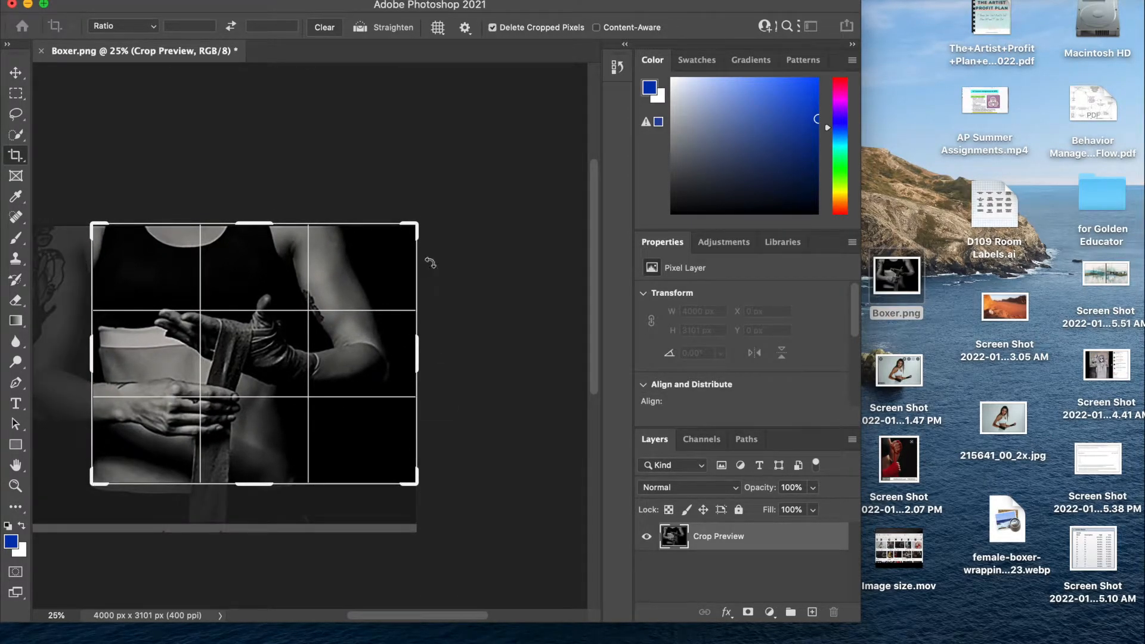
drag(416, 225, 370, 255)
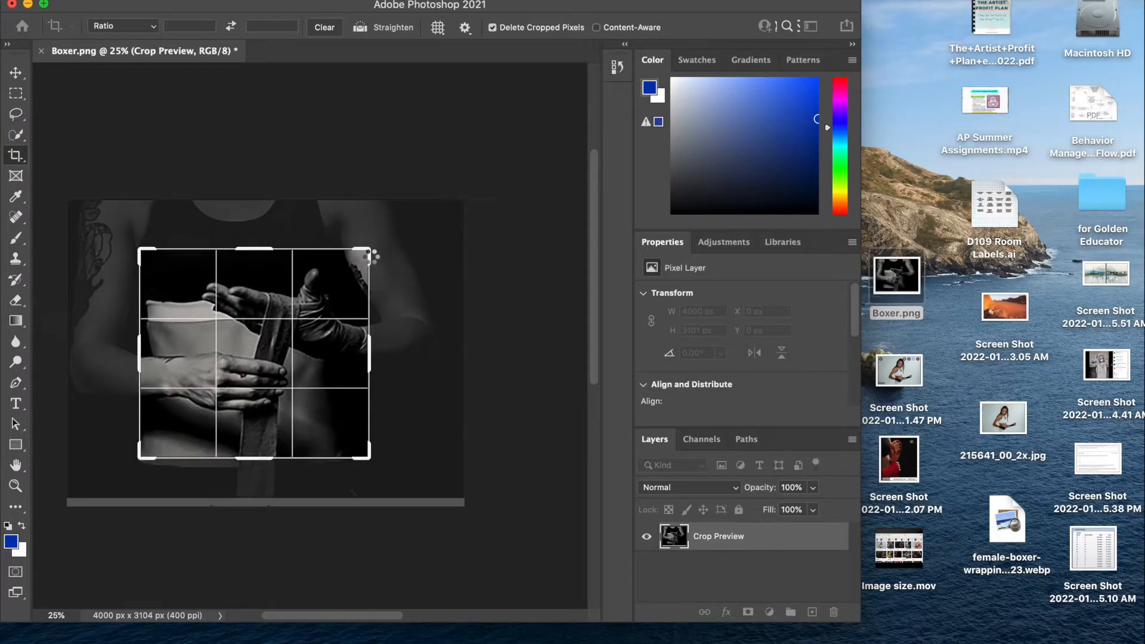
key(Return)
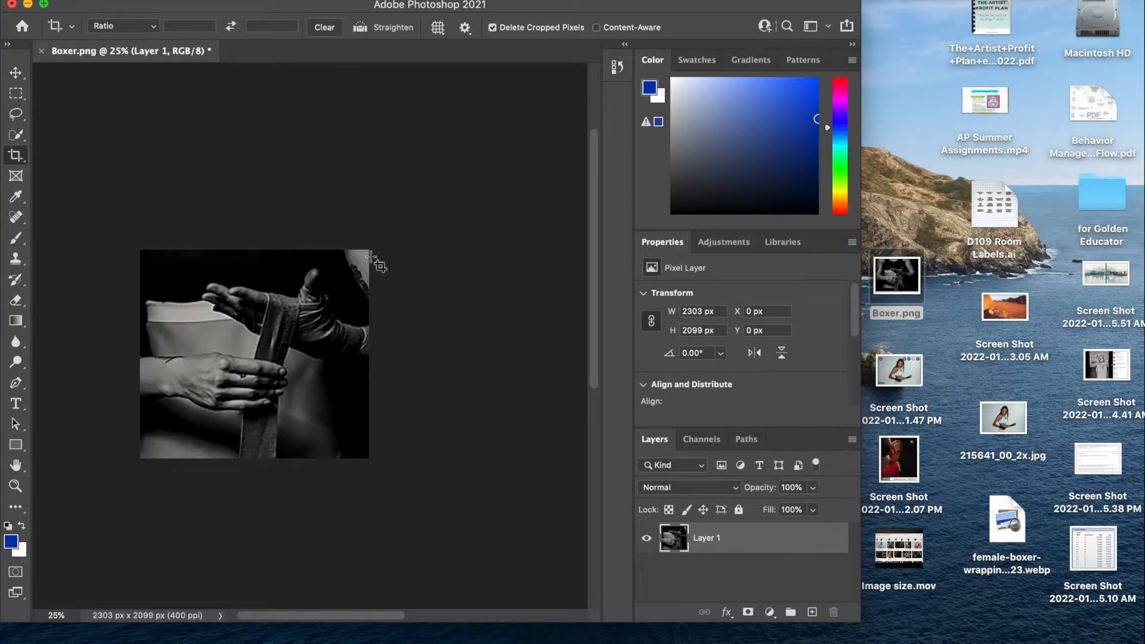
Narrow the crop around the hands on both sides to about 1797 px wide, keeping the full height, and leave the Crop tool
click(352, 294)
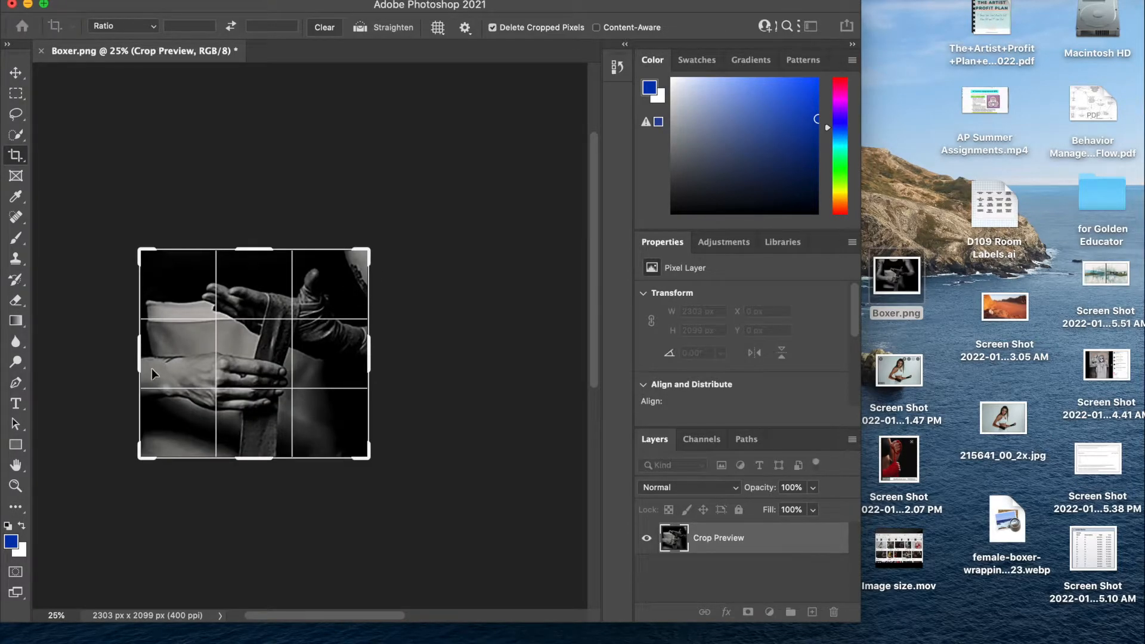
drag(136, 361, 146, 361)
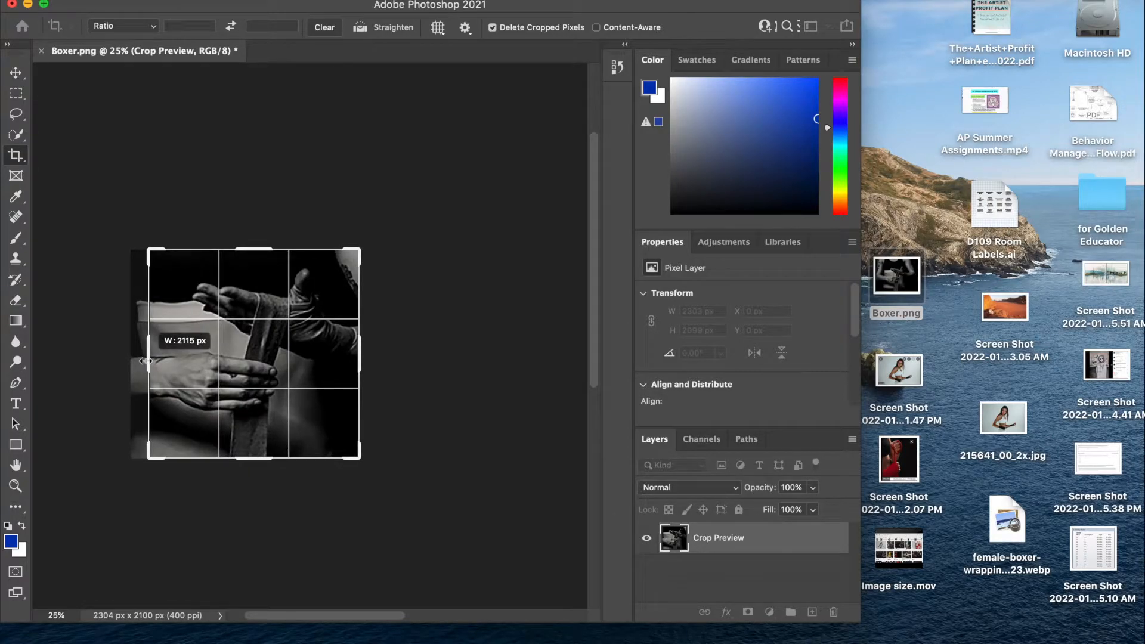
drag(145, 361, 157, 355)
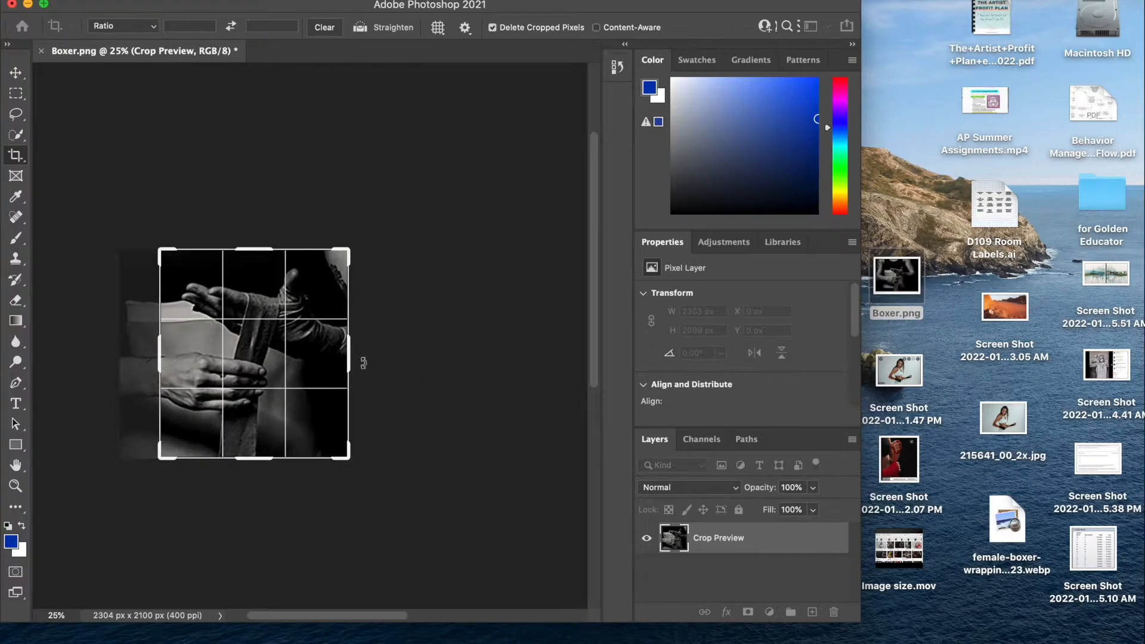
drag(352, 358, 348, 356)
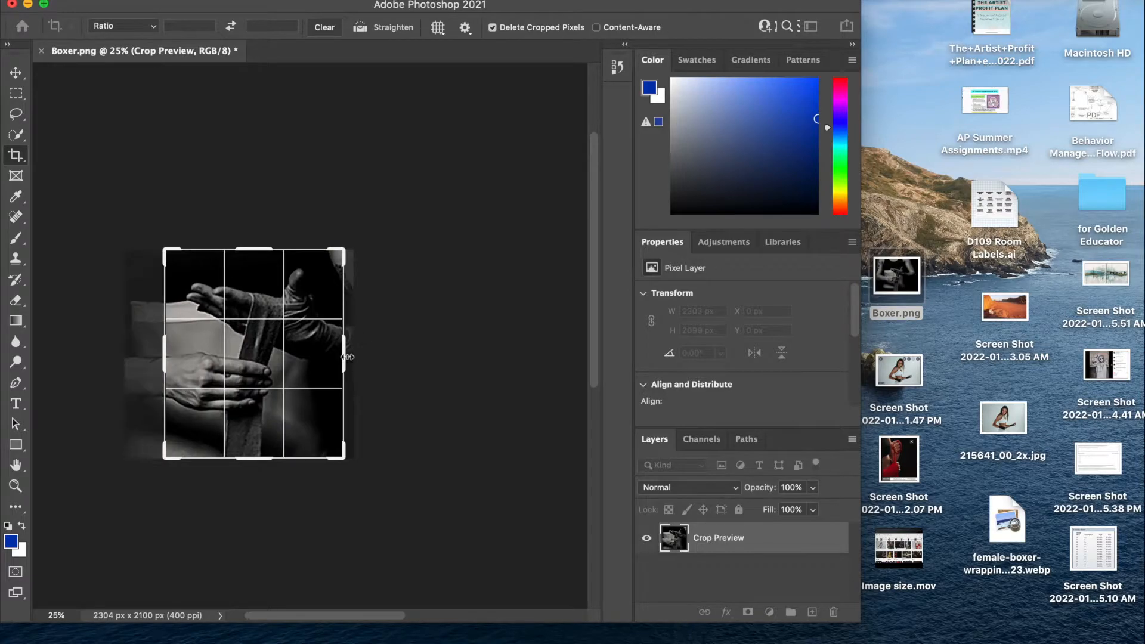
key(Return)
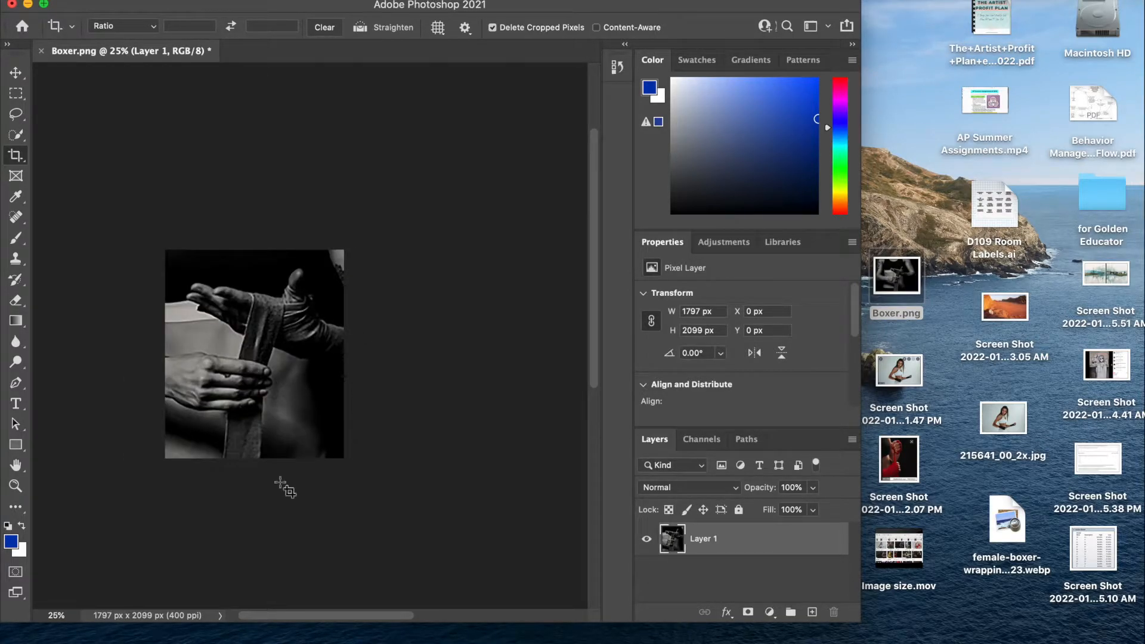
click(262, 388)
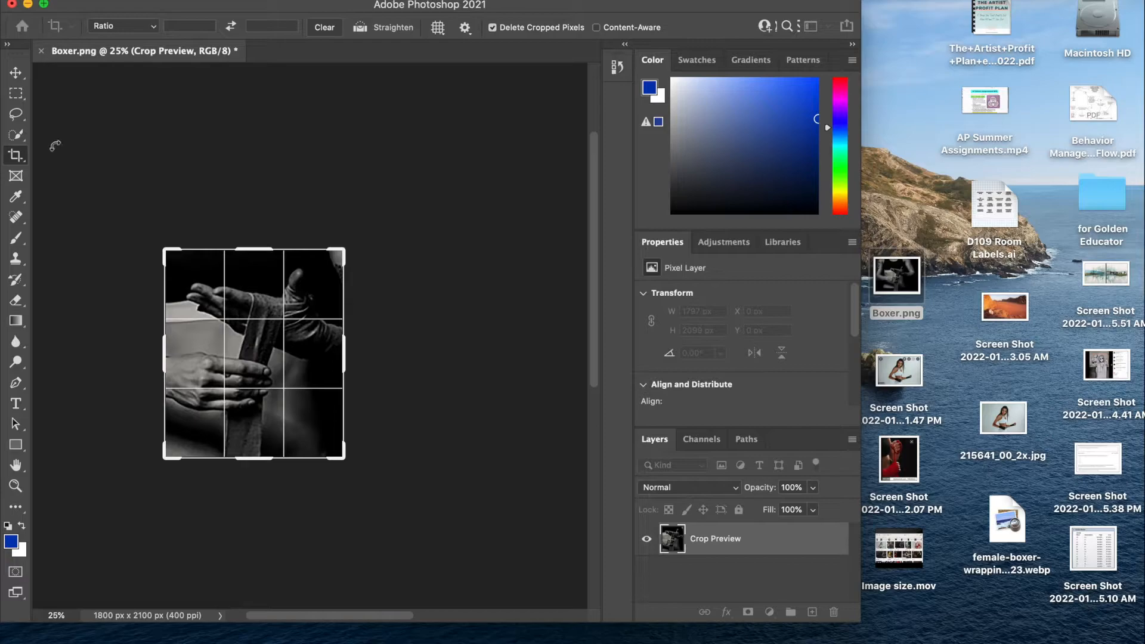
click(16, 73)
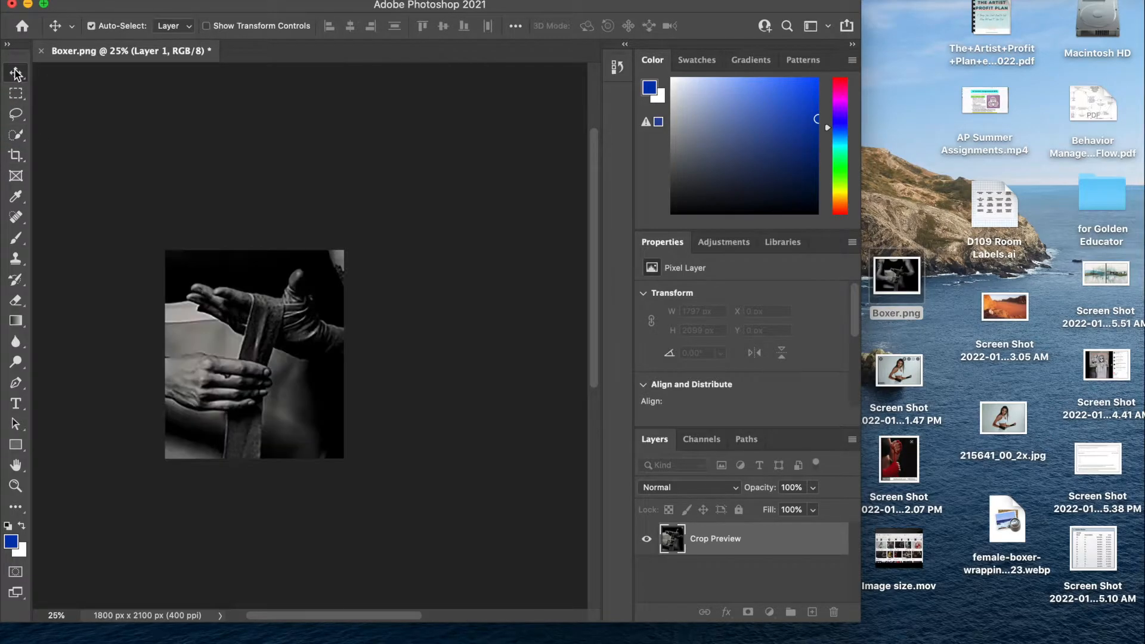
click(441, 258)
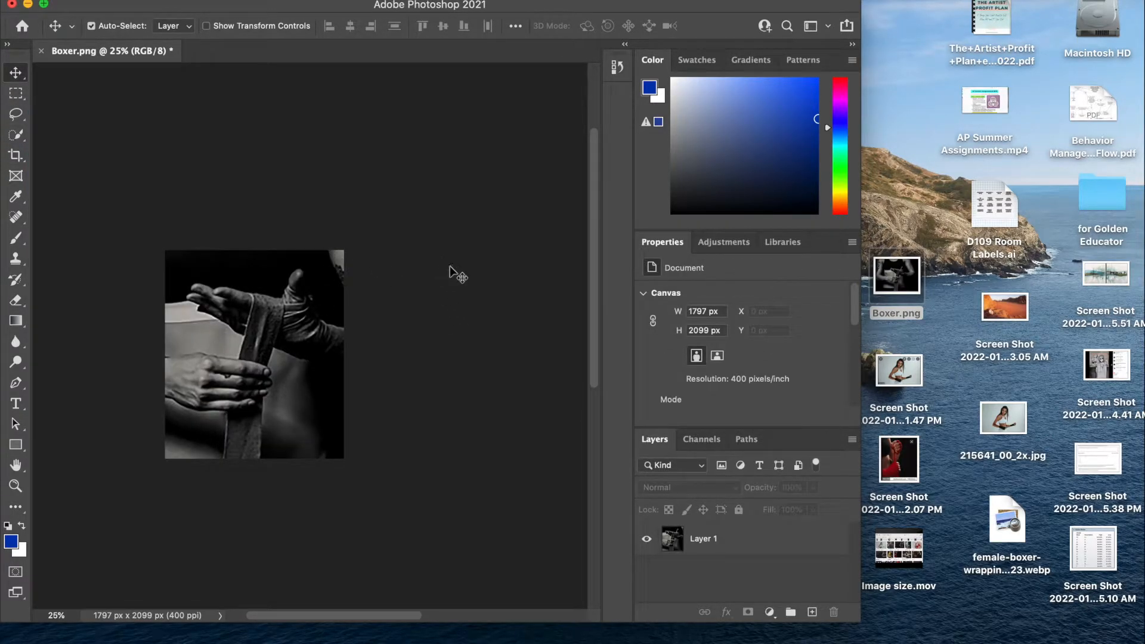
Duplicate Layer 1 within Boxer.png and name the copy "Outlines / Photocopy"
right_click(727, 543)
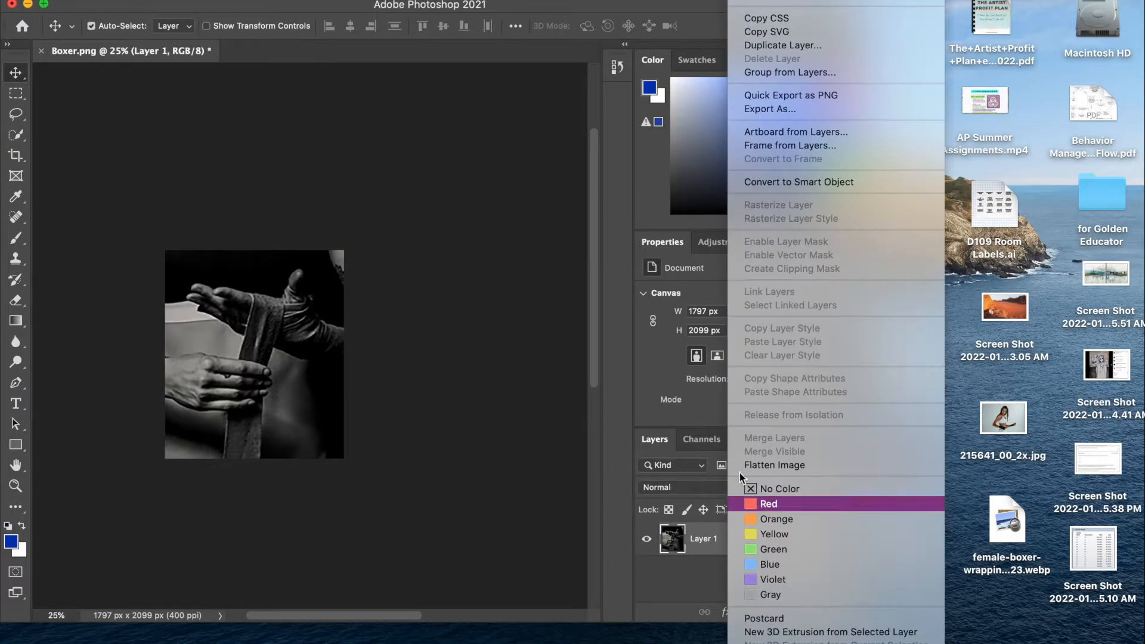
click(799, 47)
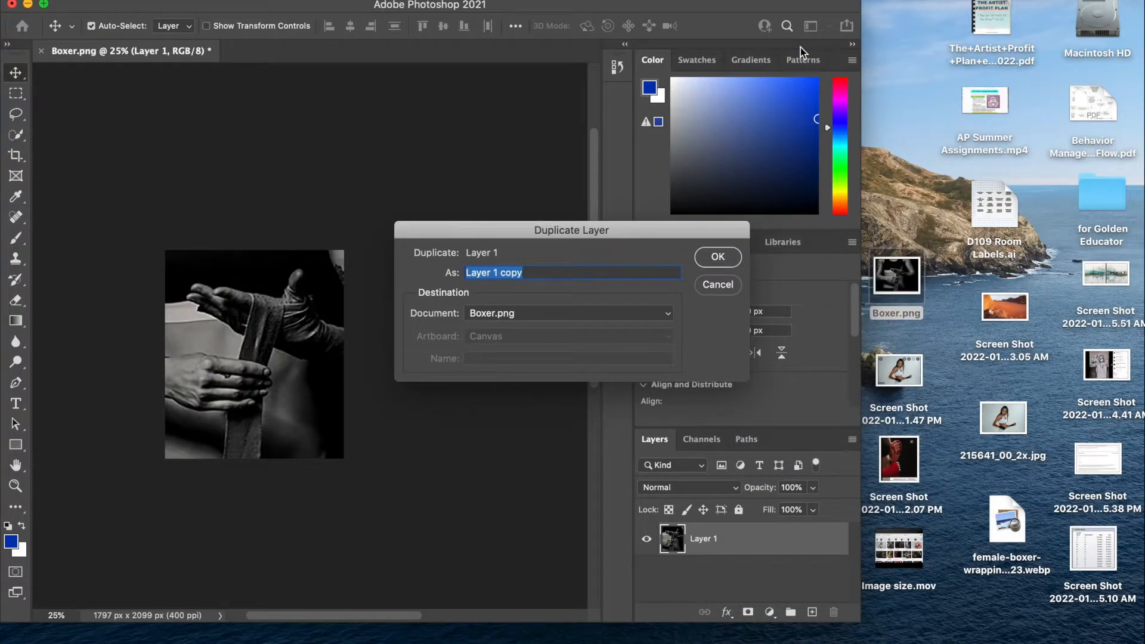
text(Outlines)
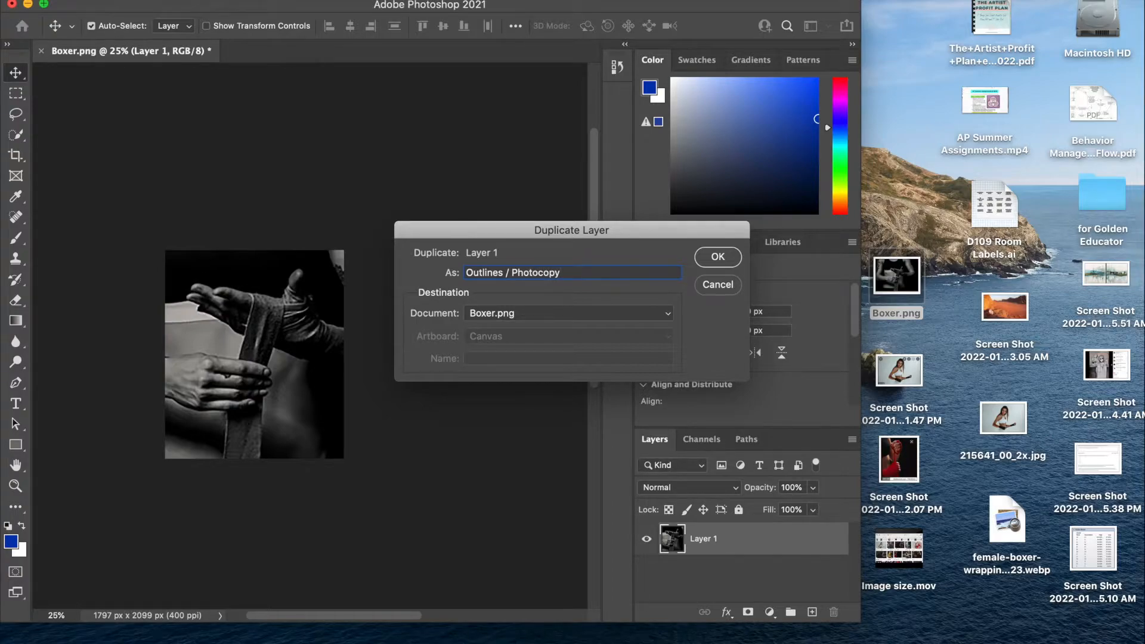
key(Return)
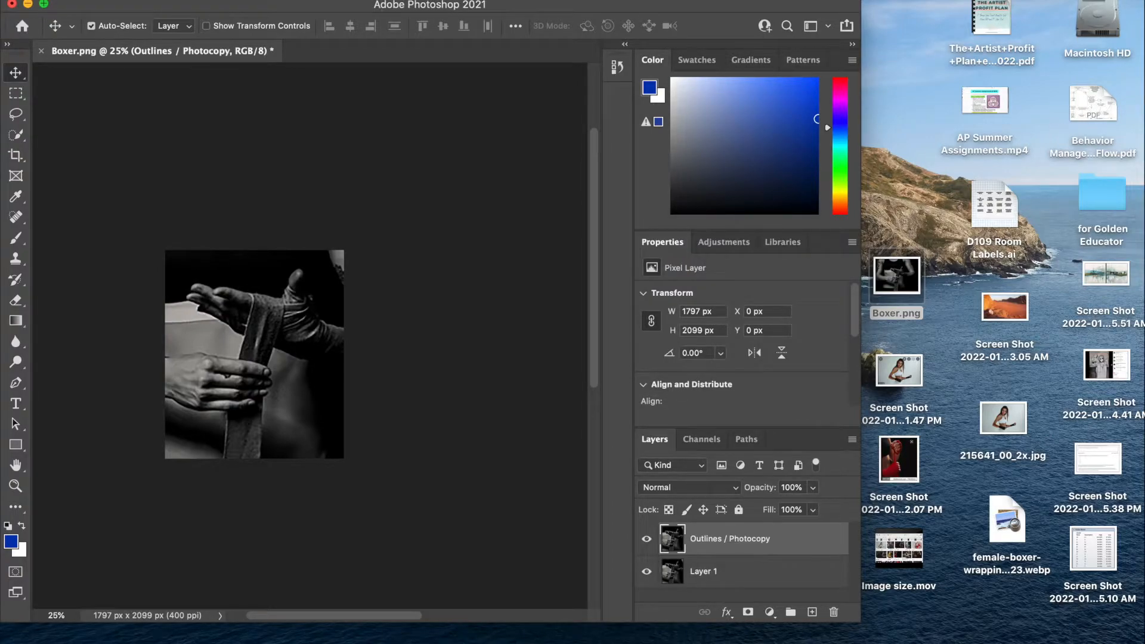
Open the Filter Gallery for the Outlines / Photocopy layer and leave only the Sketch category expanded
click(371, 0)
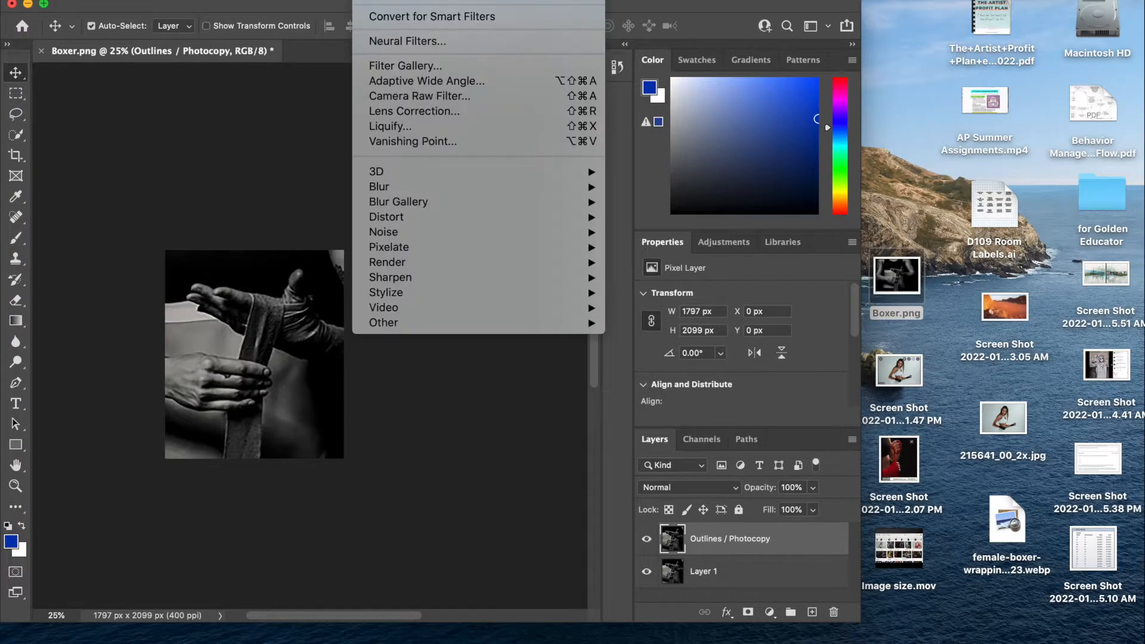
click(402, 66)
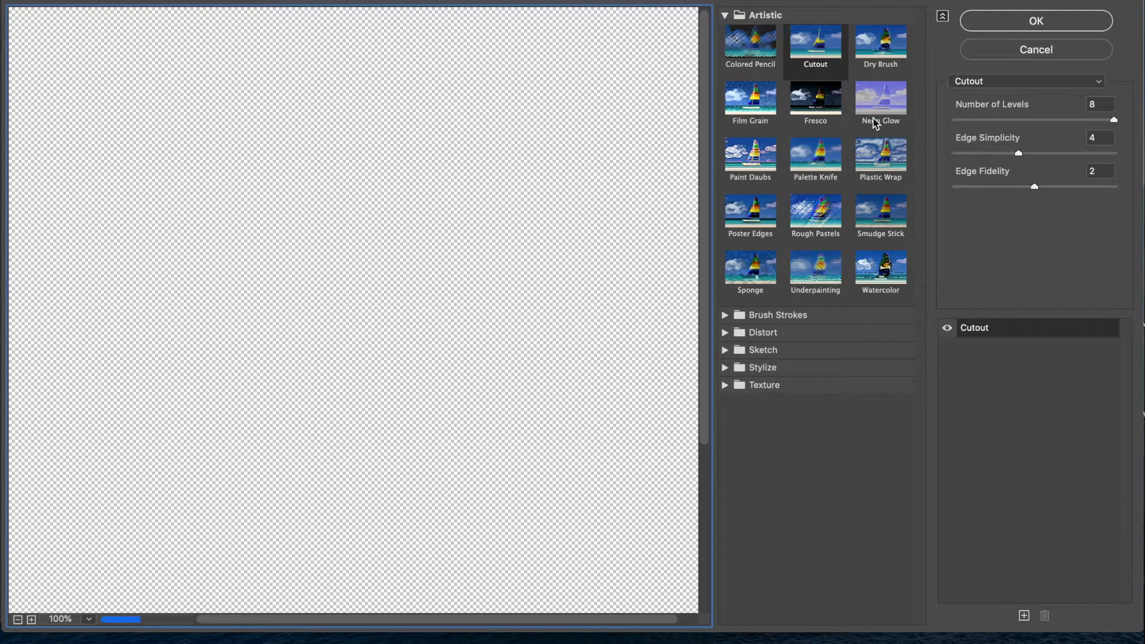
click(775, 349)
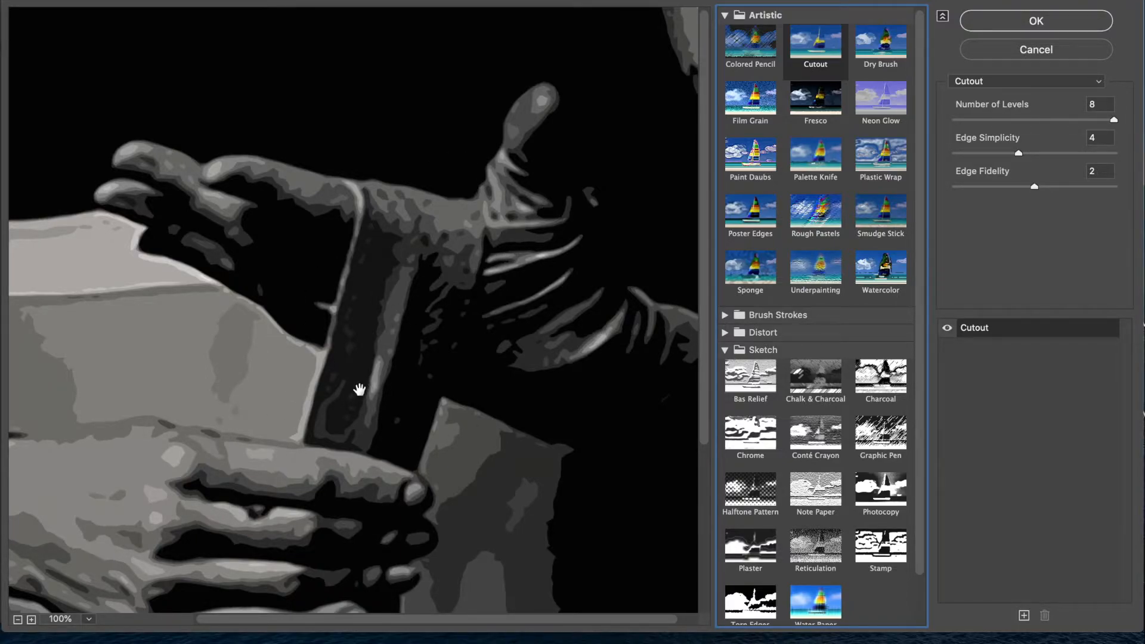
alt+click(360, 389)
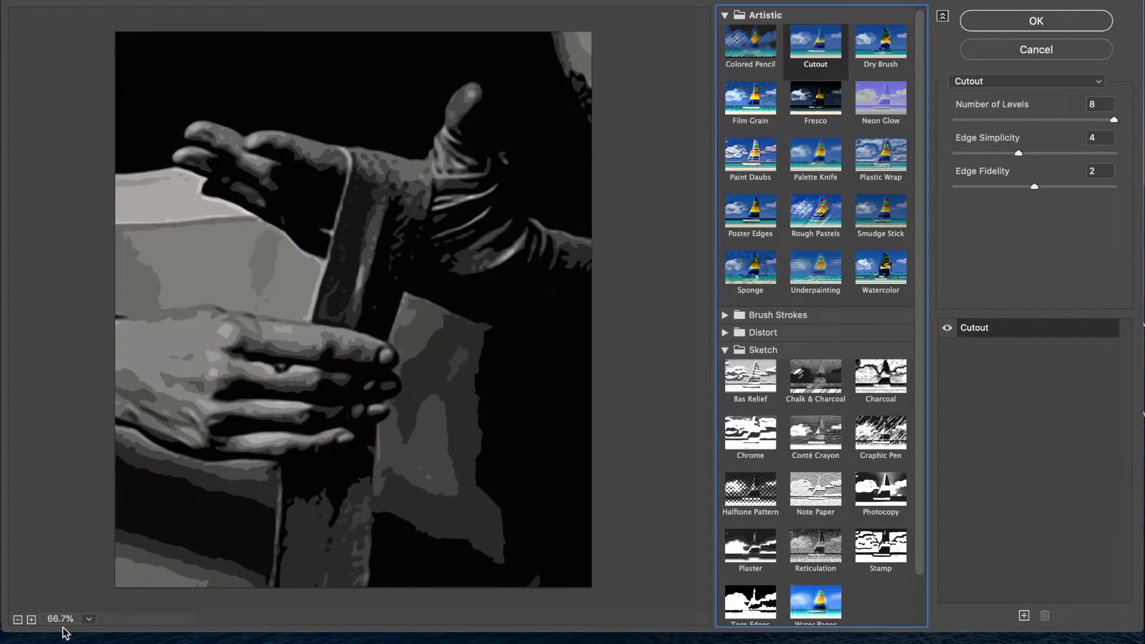
click(31, 620)
click(18, 619)
click(725, 15)
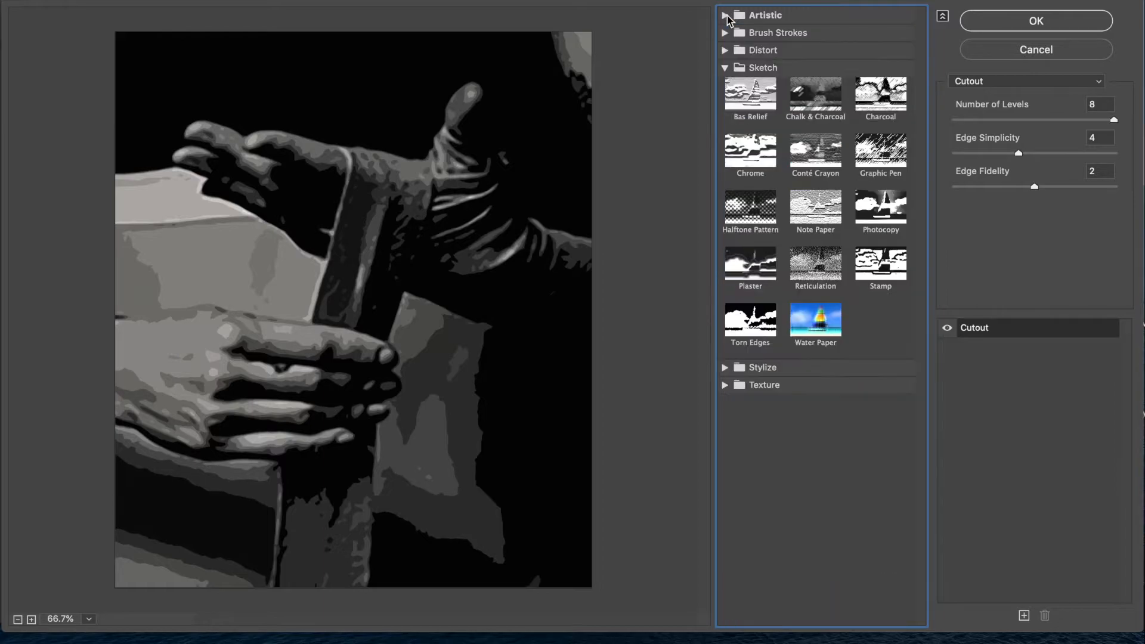
click(725, 68)
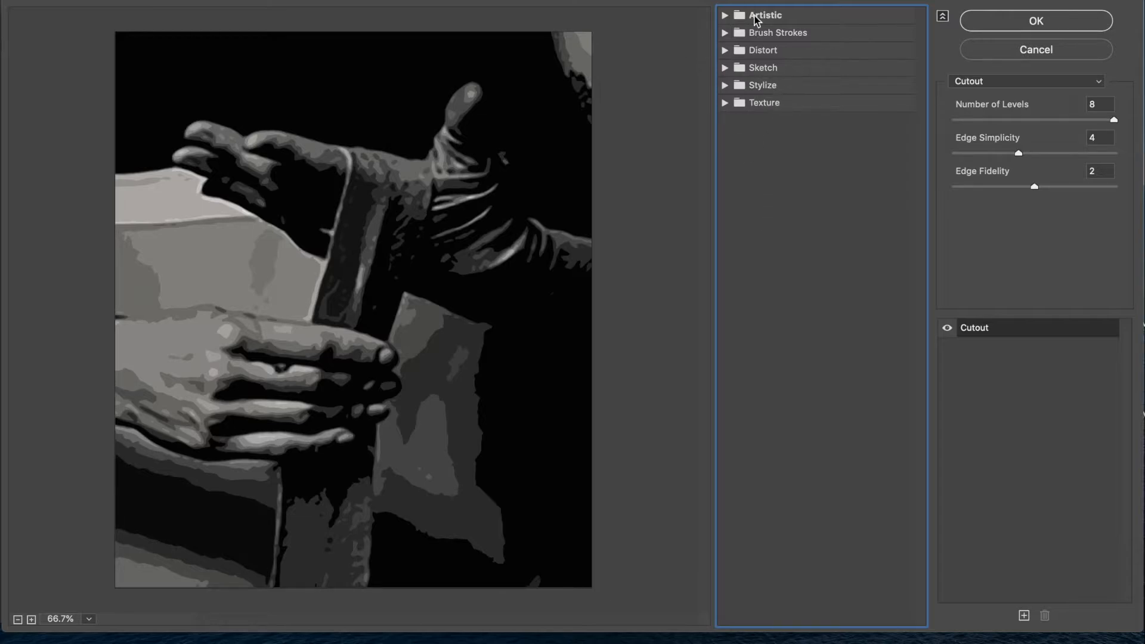
click(725, 69)
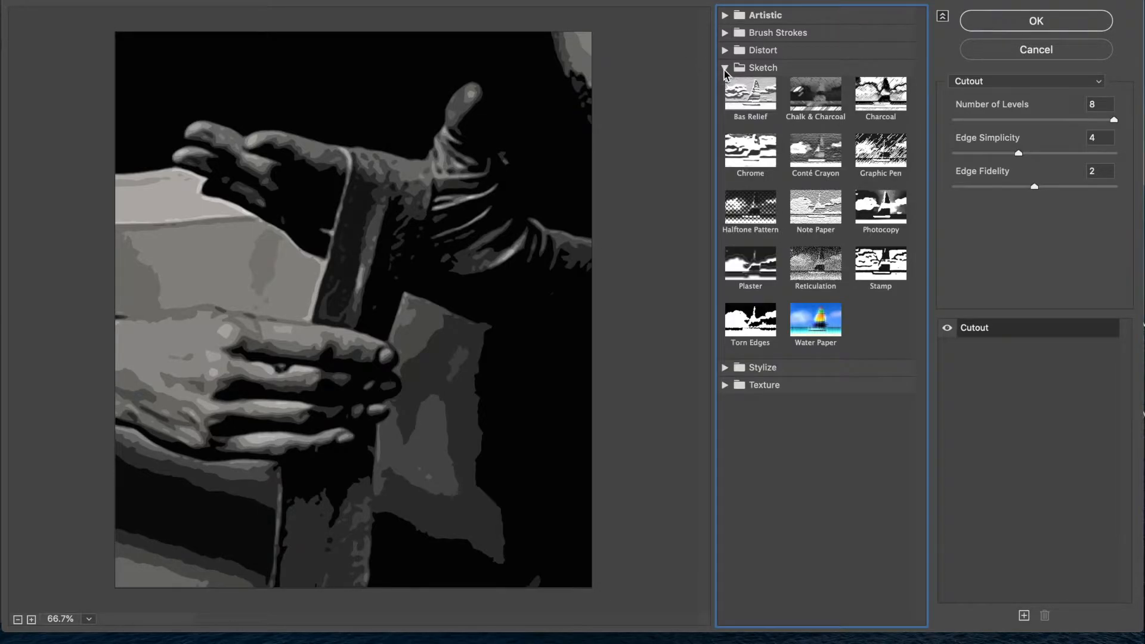
Apply the Photocopy filter to the Outlines / Photocopy layer with Detail 5 and Darkness 23
click(885, 218)
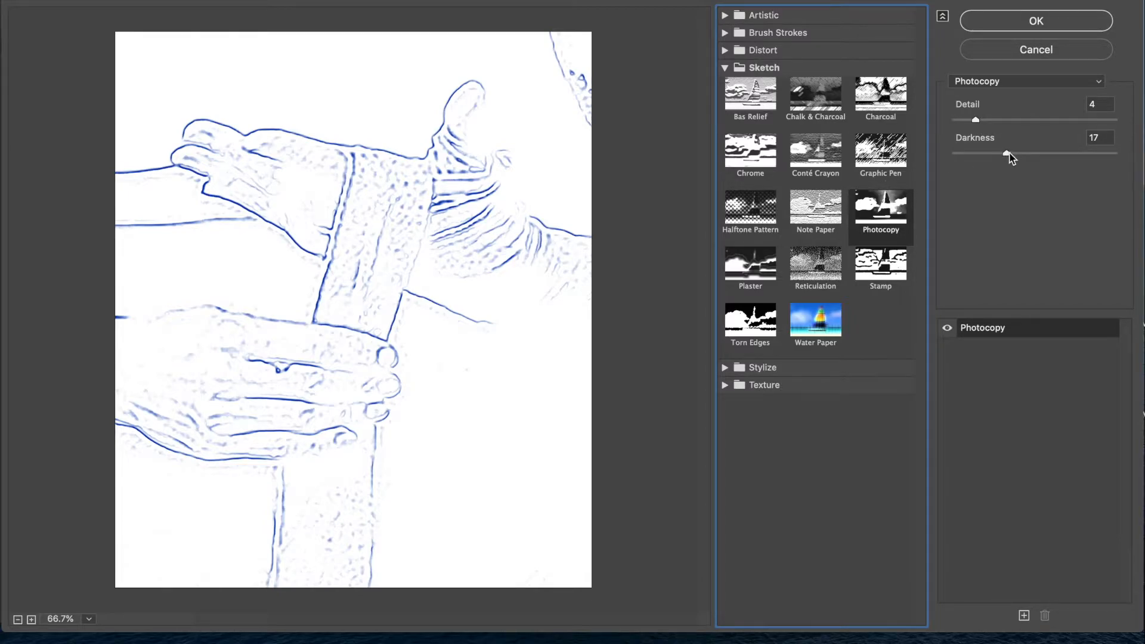
drag(1010, 157, 1027, 156)
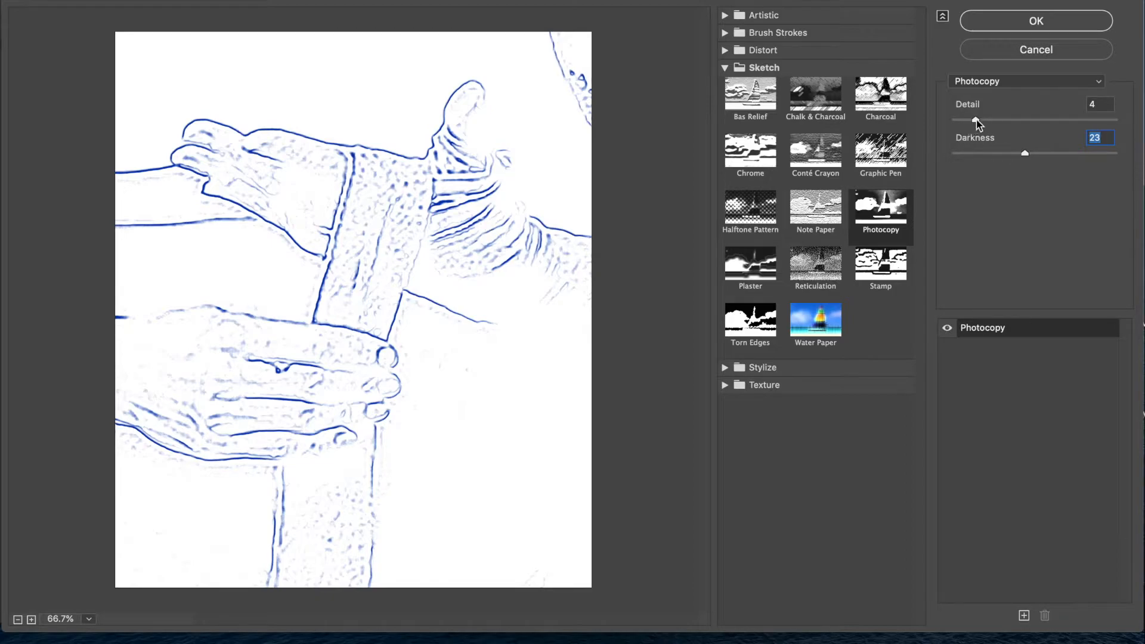
drag(977, 120, 992, 119)
drag(992, 119, 984, 120)
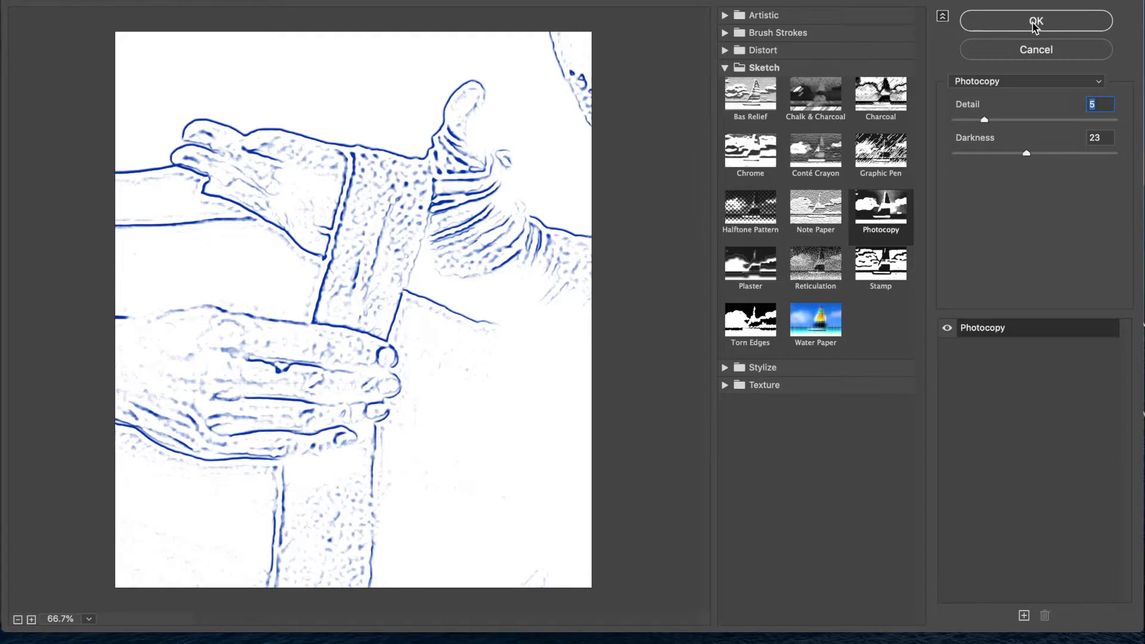
click(1034, 25)
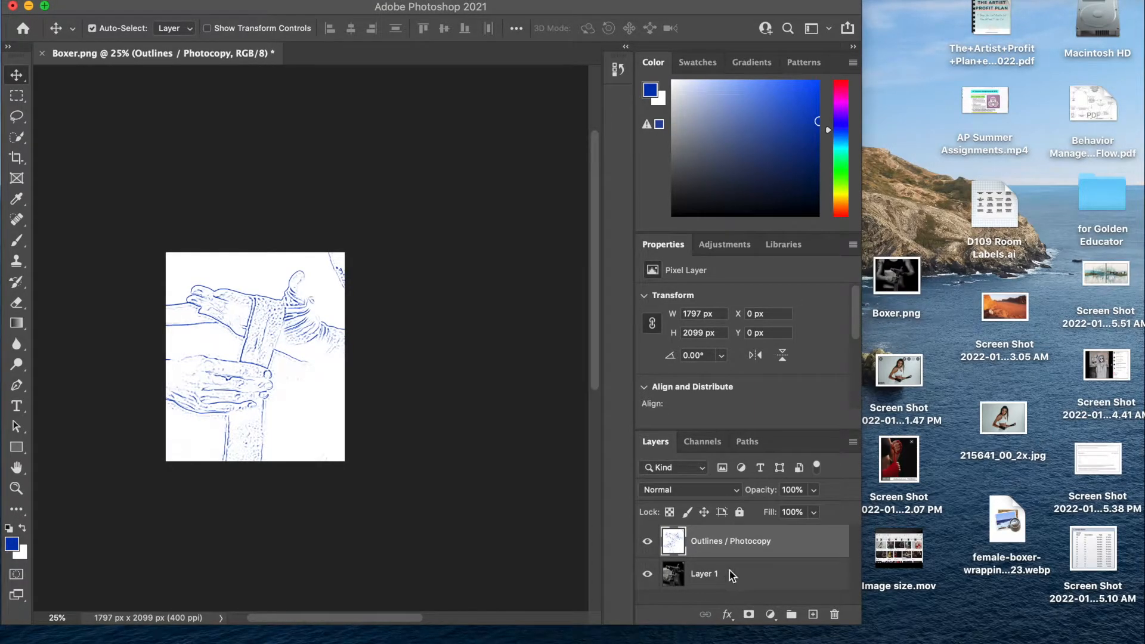
Duplicate Layer 1 again within Boxer.png and name the copy "Cutout"
right_click(731, 574)
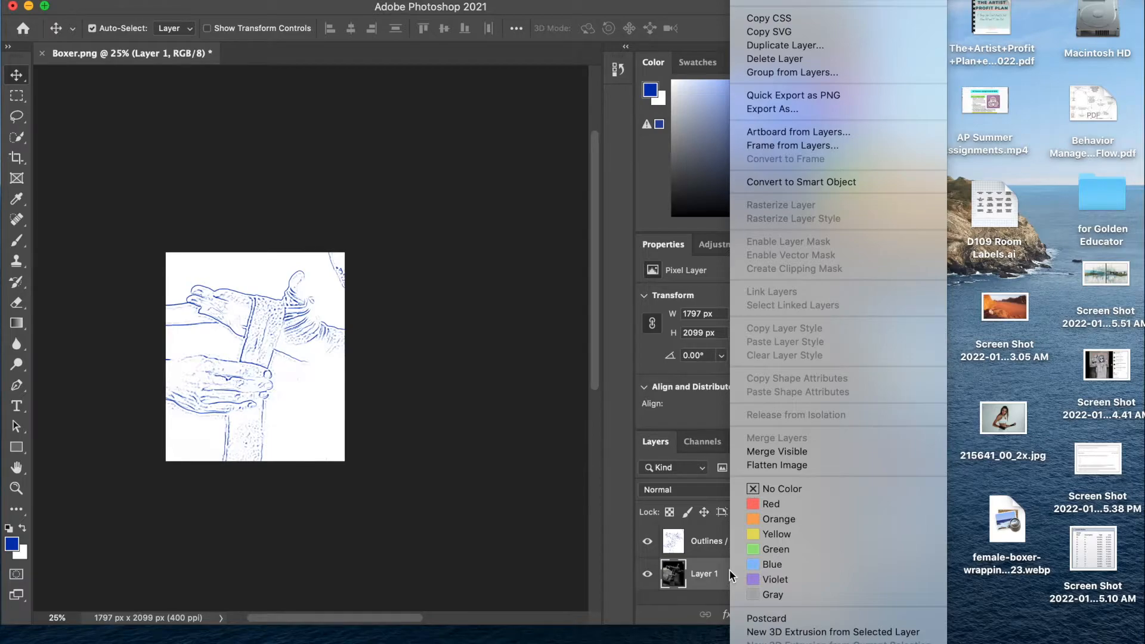
click(763, 45)
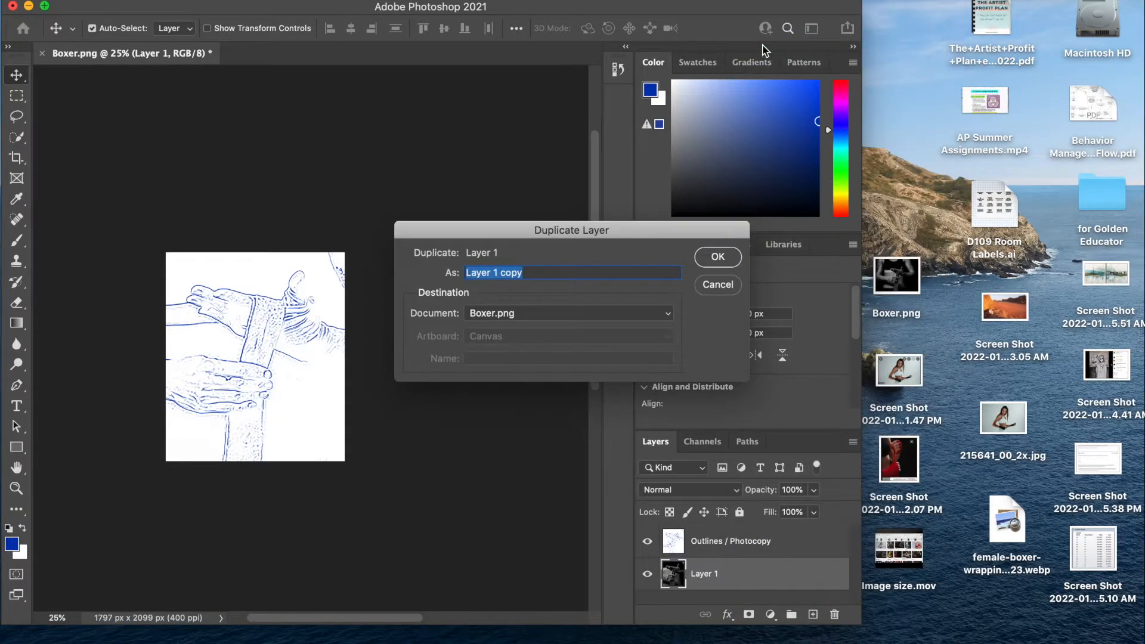
text(Cutout)
key(Return)
scroll(704, 575, down, 1)
scroll(704, 577, up, 1)
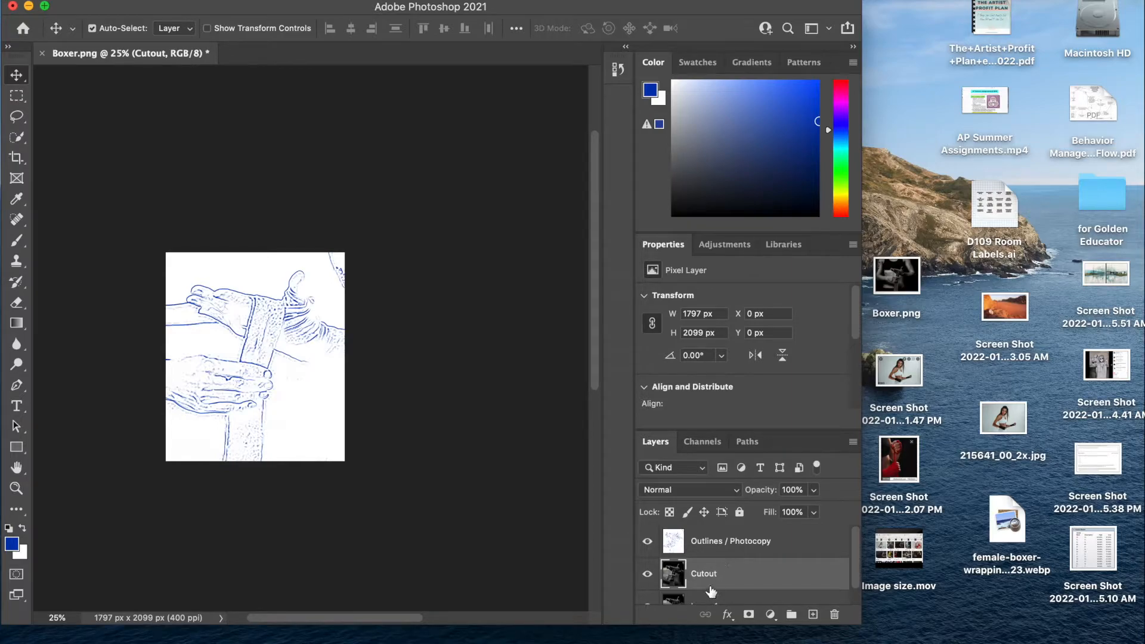
Hide the Outlines / Photocopy layer and choose the Artistic Cutout filter for the Cutout layer in the Filter Gallery
click(647, 541)
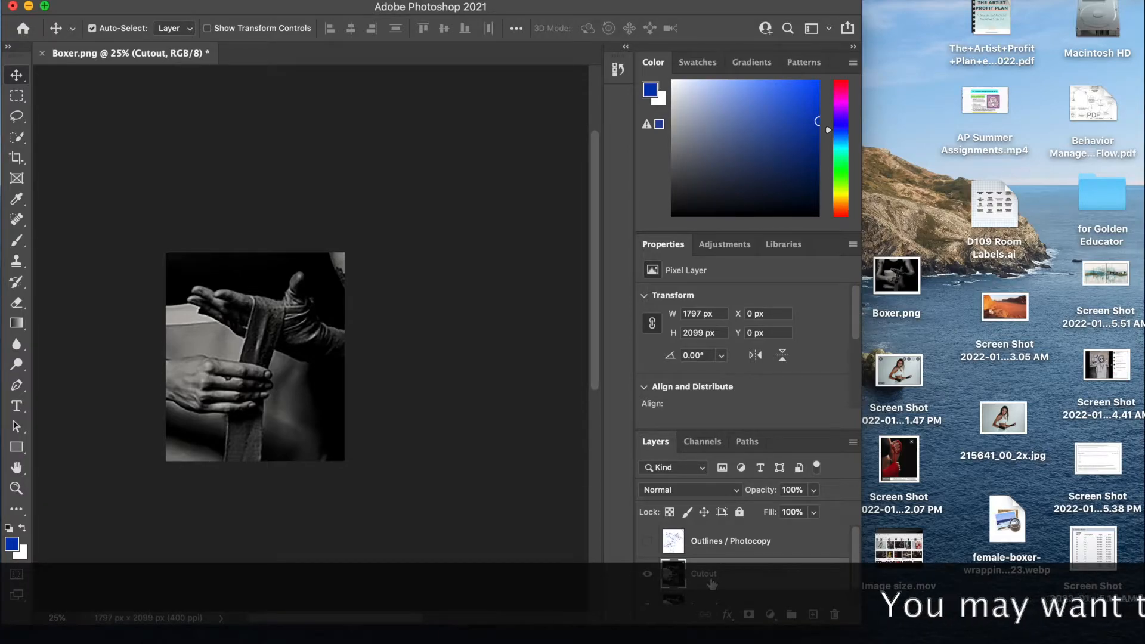
click(367, 1)
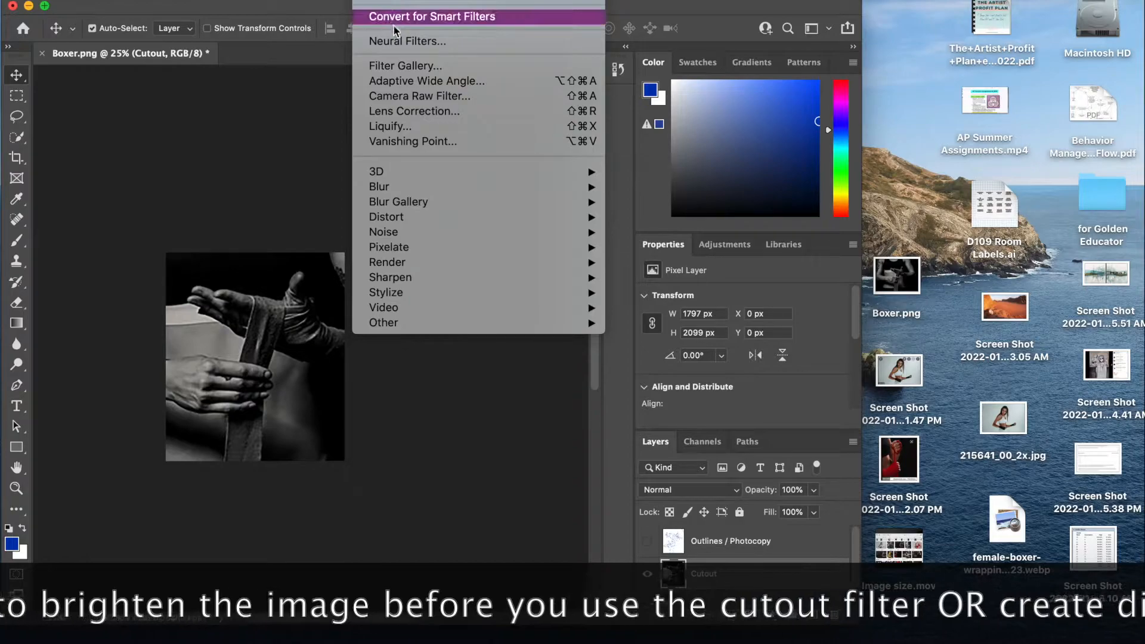
click(392, 67)
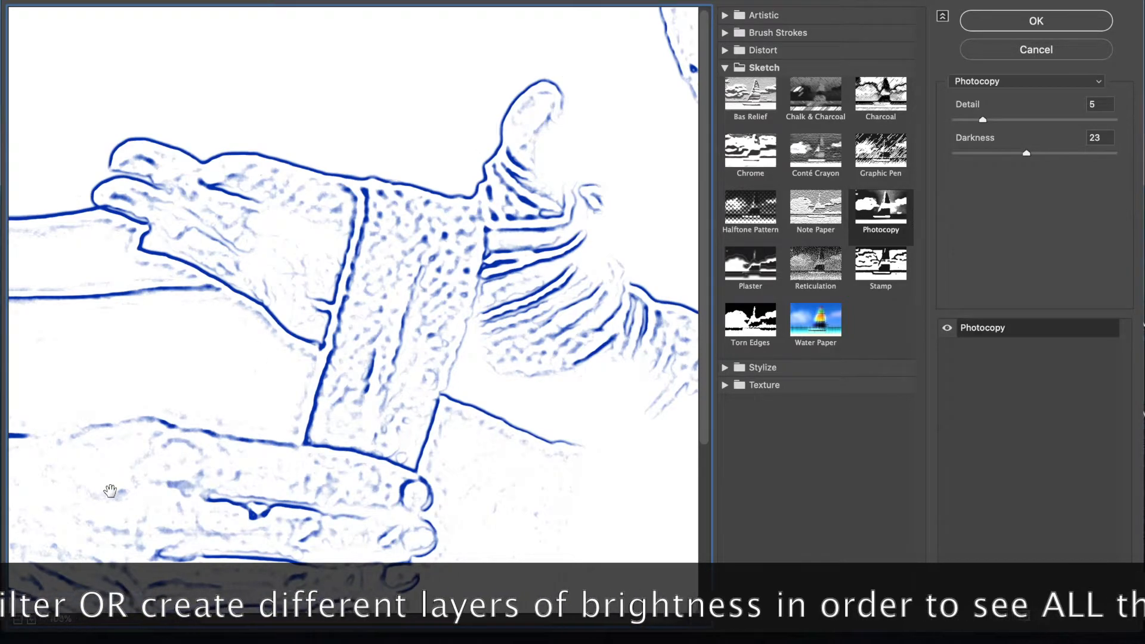
alt+click(110, 490)
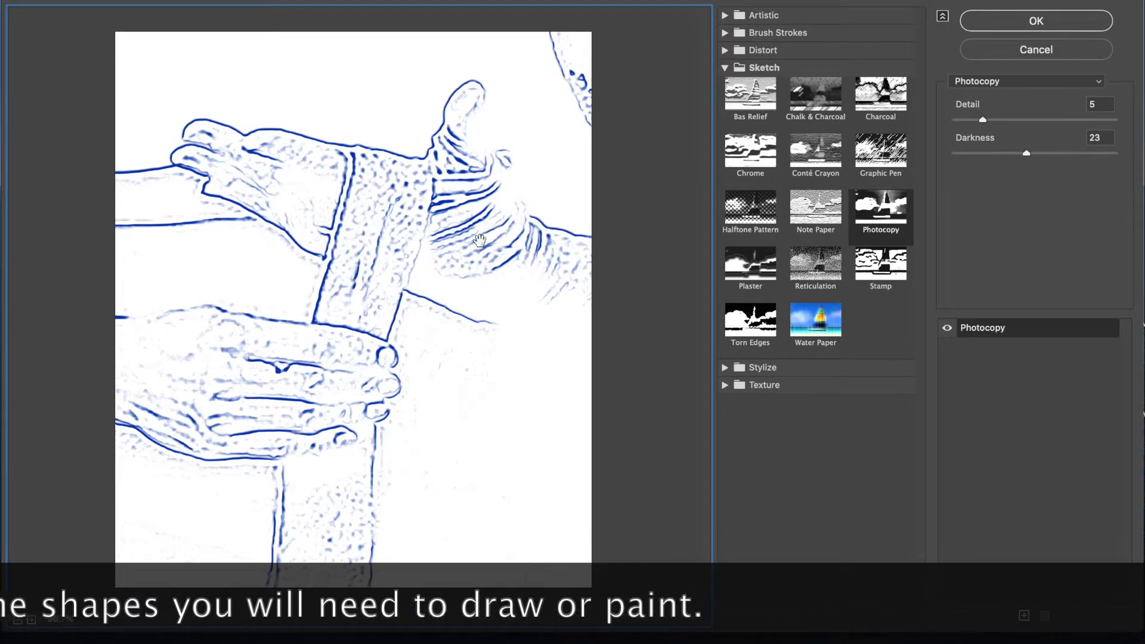
click(726, 69)
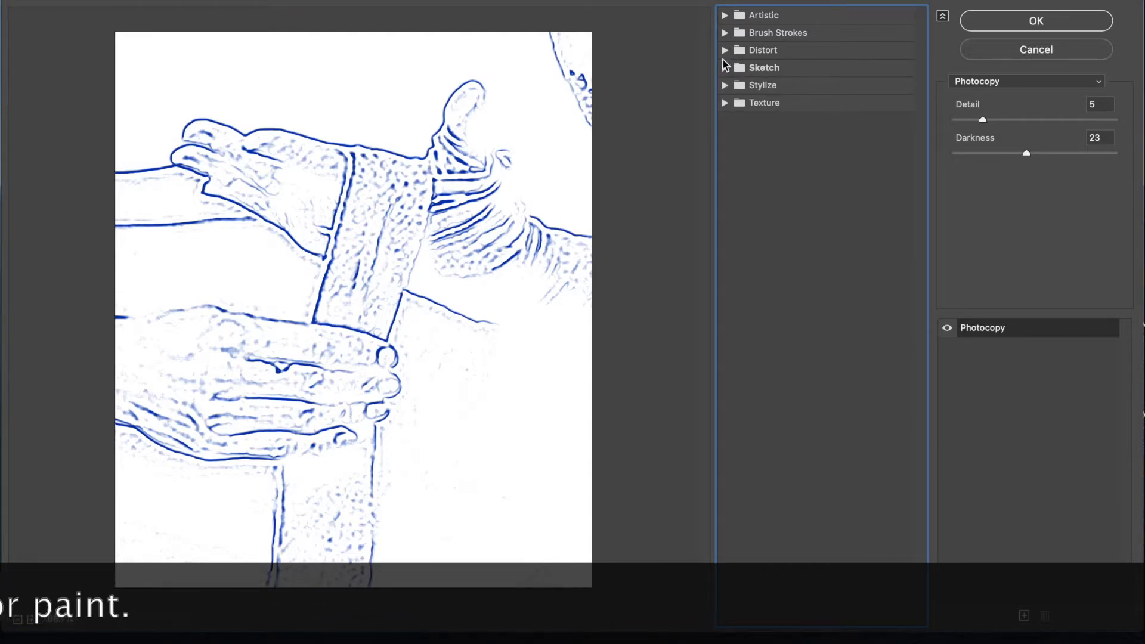
click(725, 16)
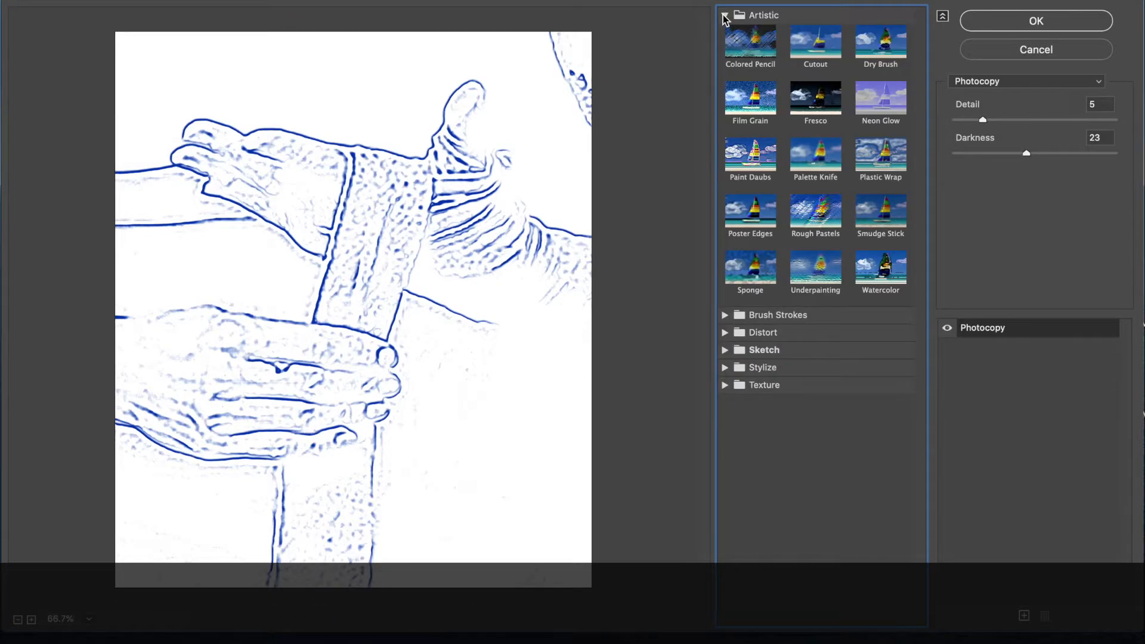
click(811, 56)
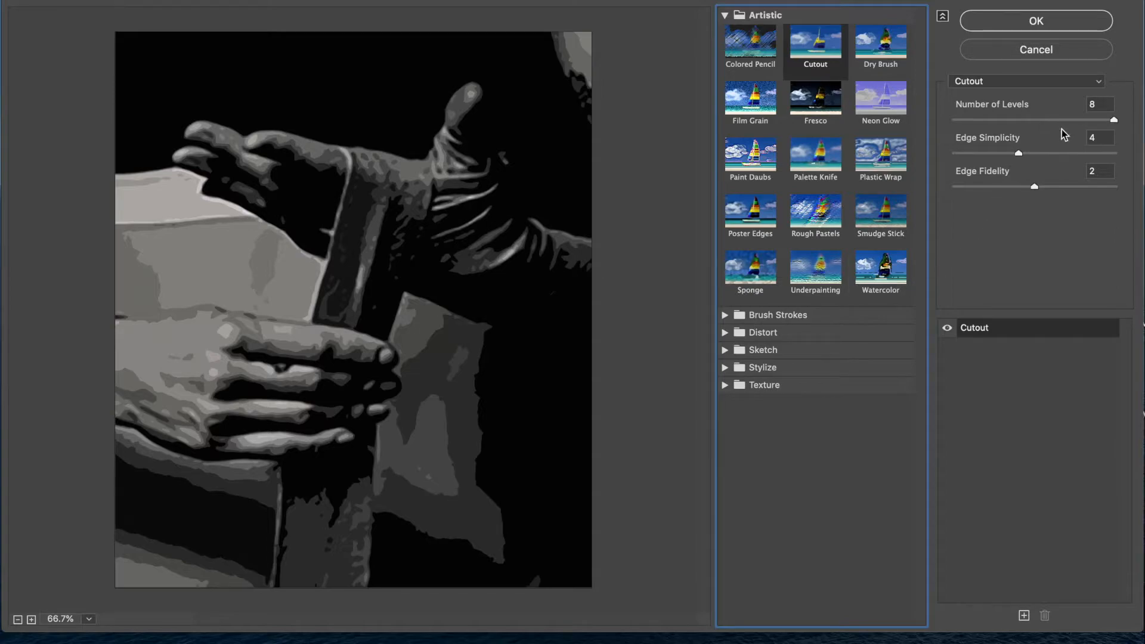
Try the Cutout filter with 4 levels, then apply it with Number of Levels 8, Edge Simplicity 4 and Edge Fidelity 2
click(1113, 121)
drag(1113, 121, 1015, 123)
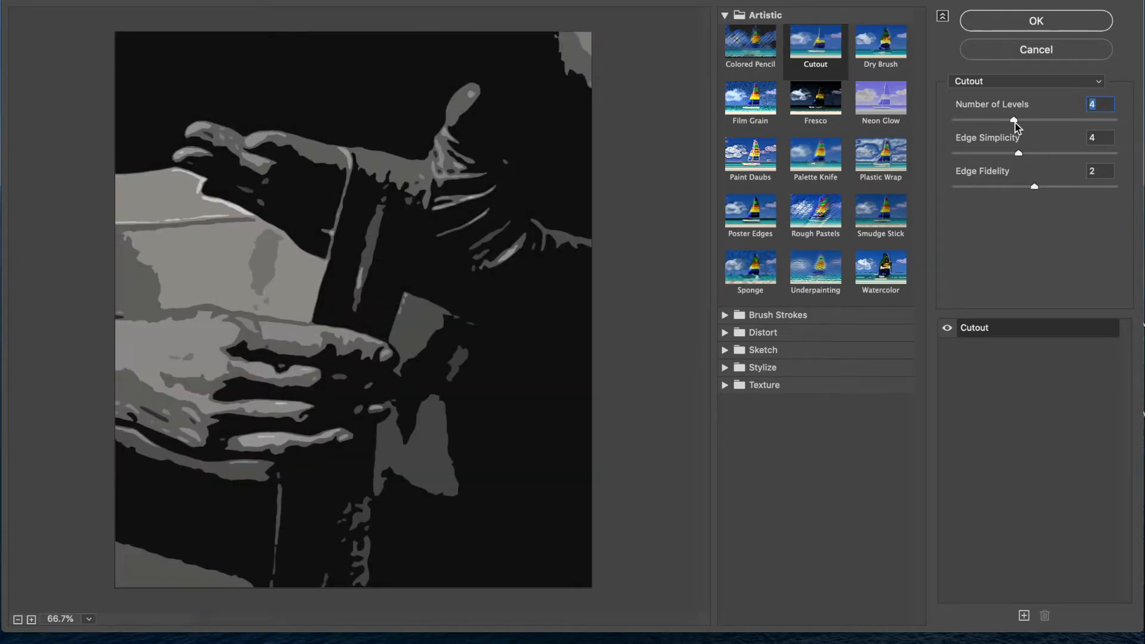
drag(1016, 127, 1110, 125)
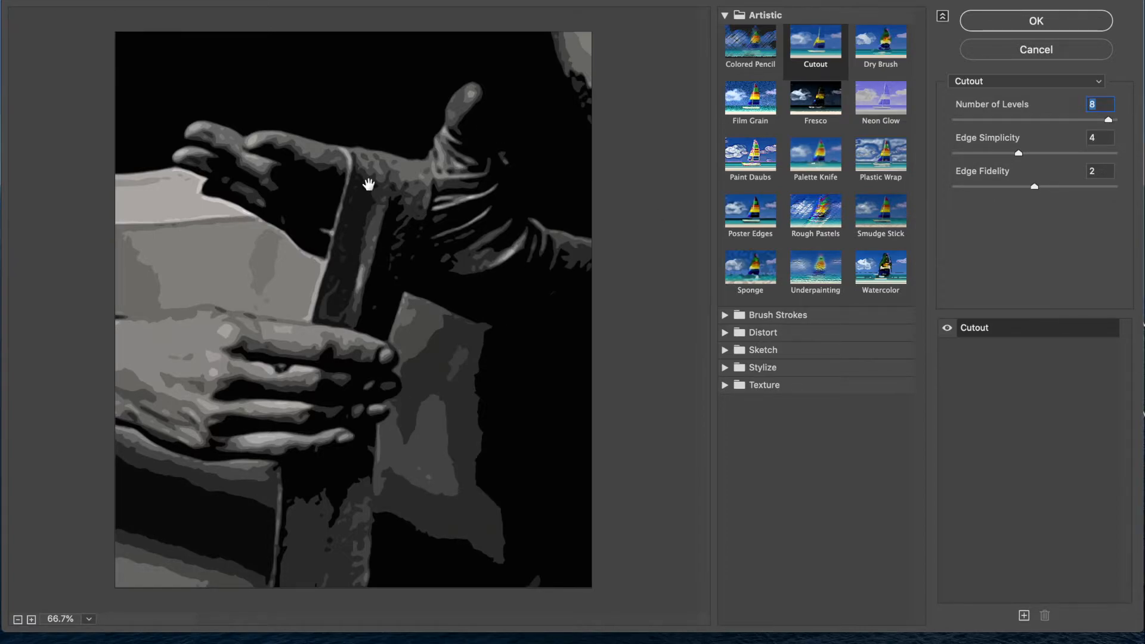
click(1071, 23)
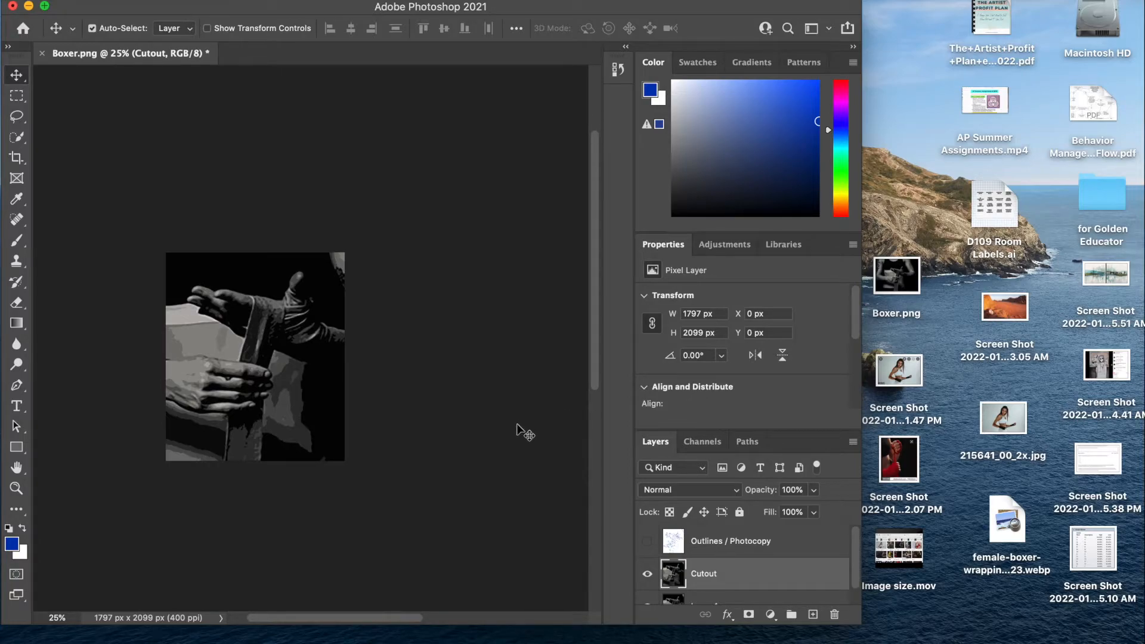
Open the print settings for the cutout image and scale it to fit the media
click(122, 0)
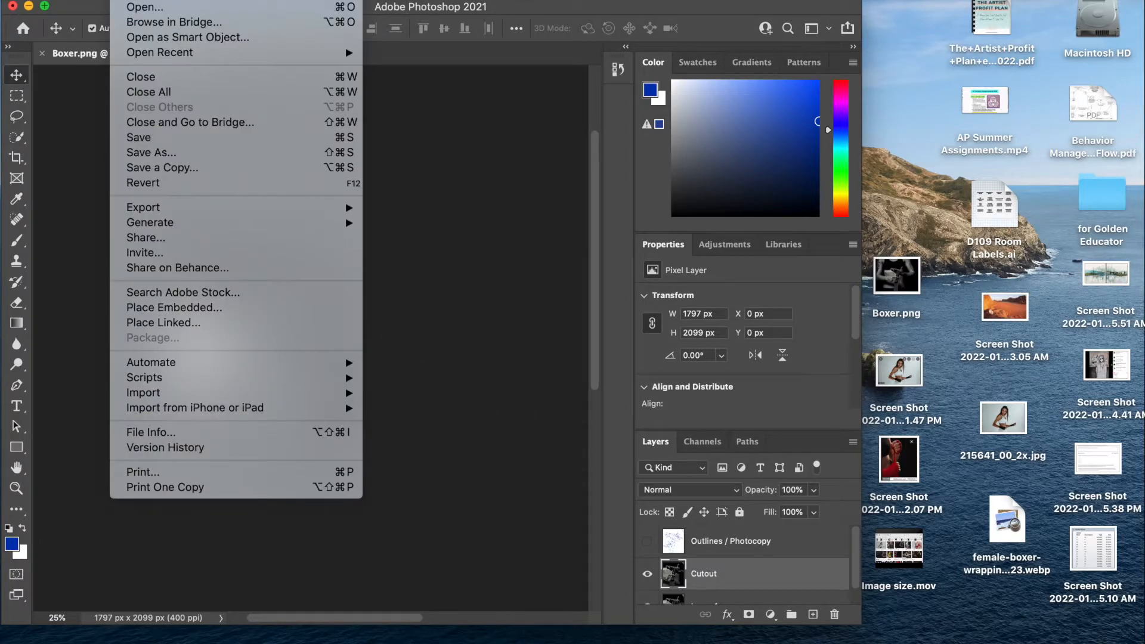
click(137, 472)
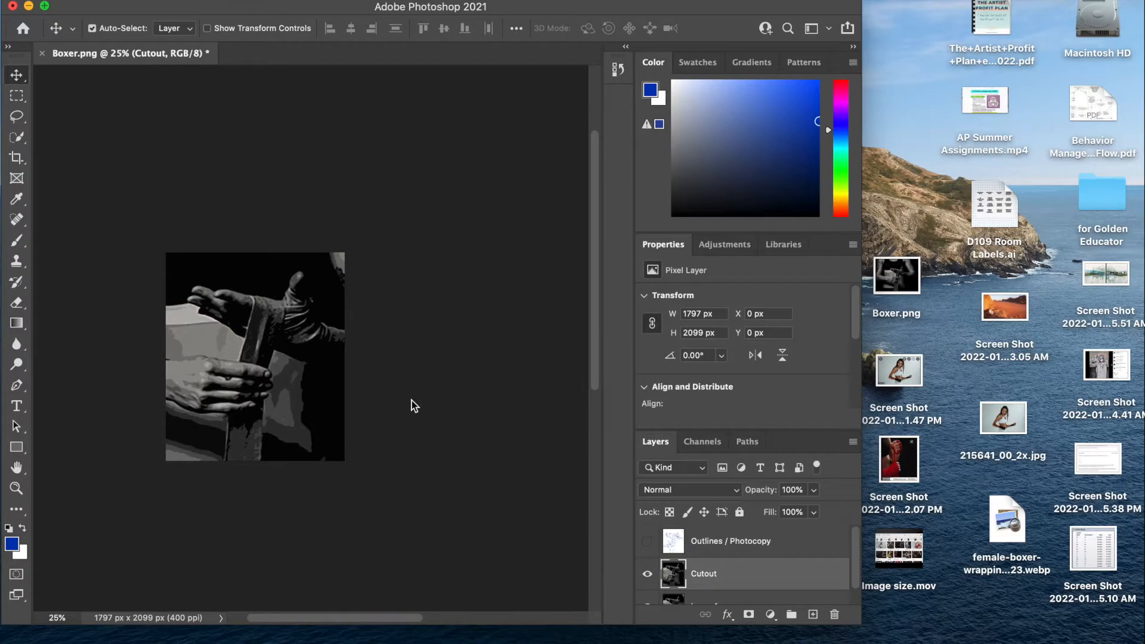
scroll(683, 394, down, 5)
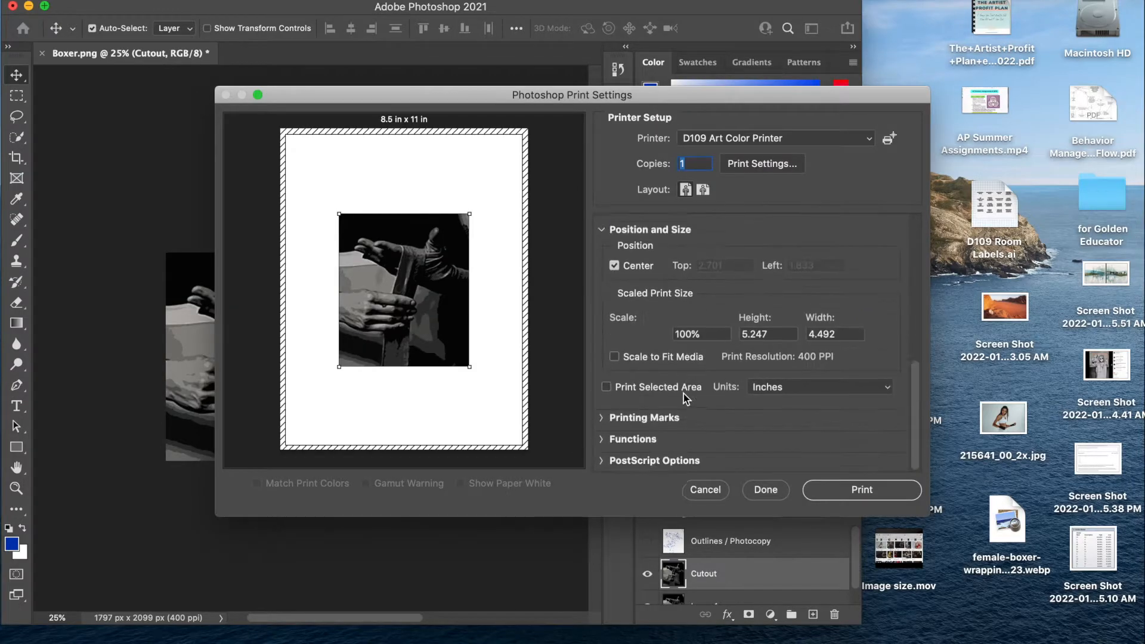
click(669, 355)
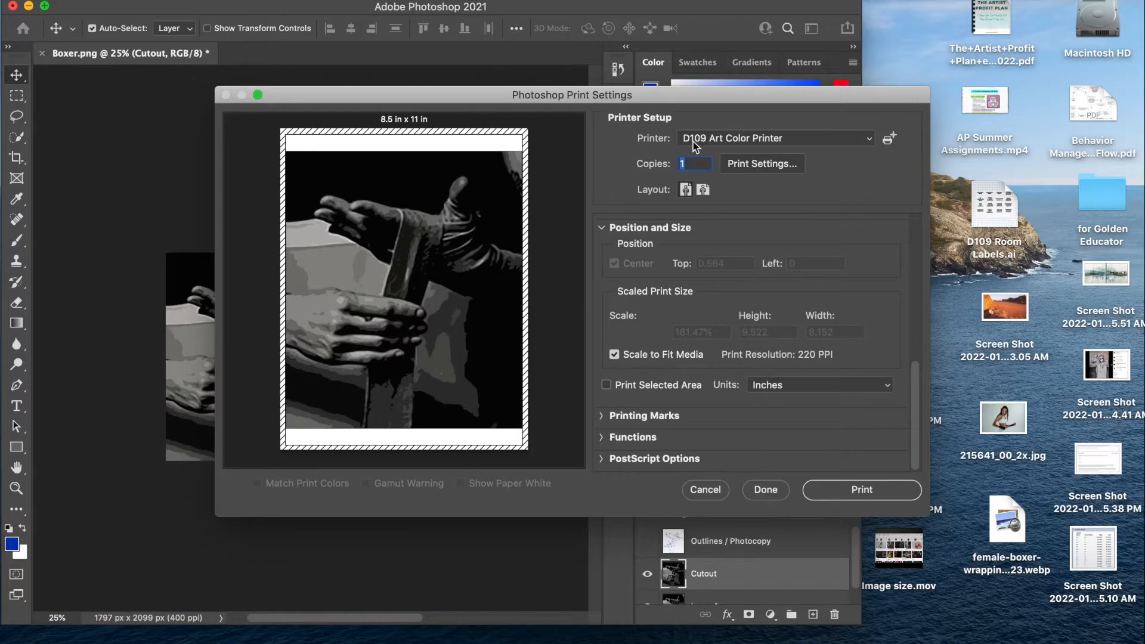
Review the available printers, keep D109 Art Color Printer, and print one copy of the image with the default settings
click(803, 141)
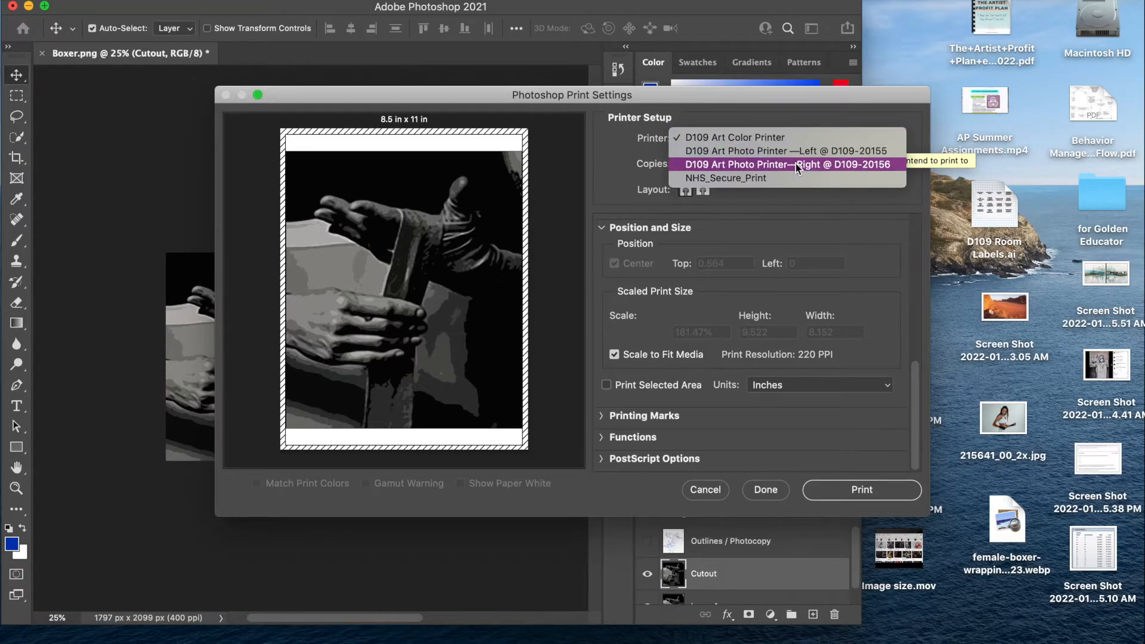
click(798, 142)
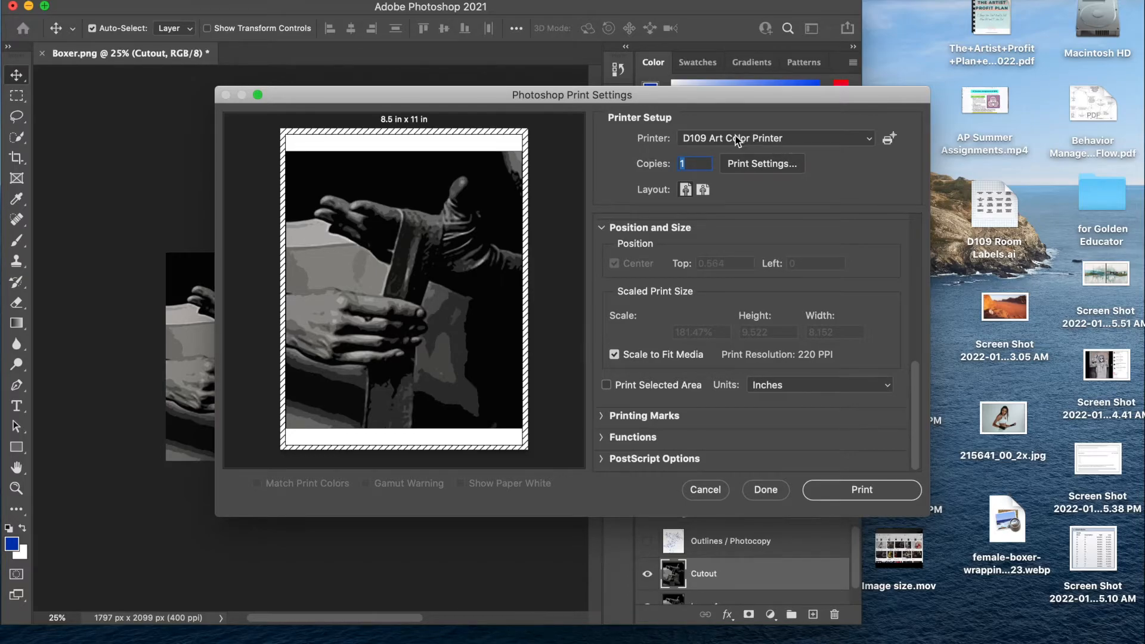
click(811, 140)
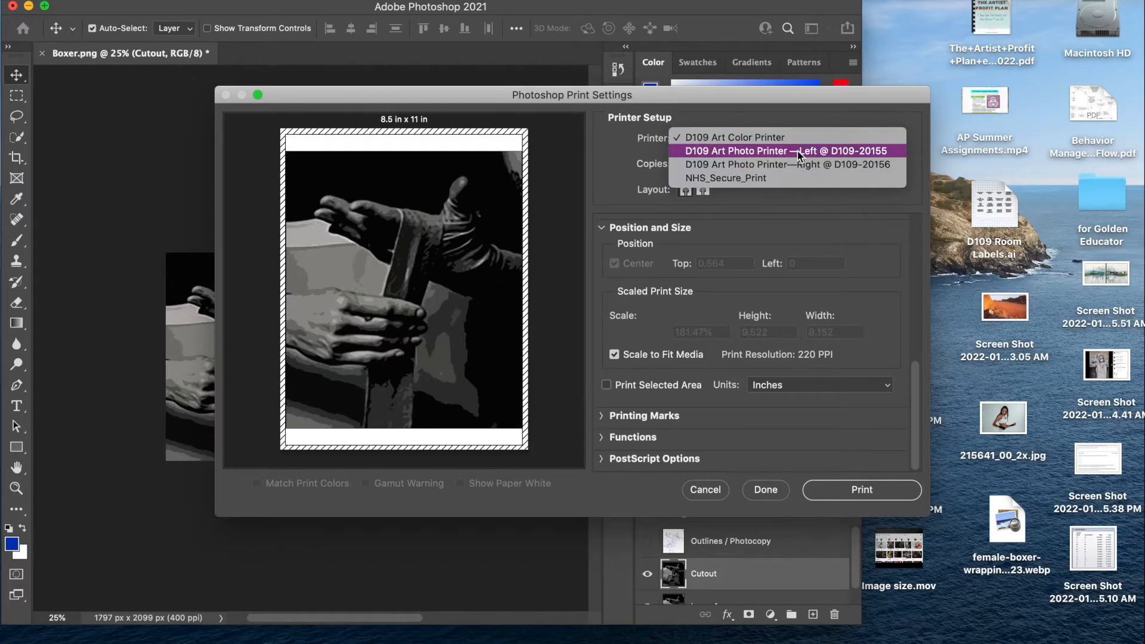
click(795, 137)
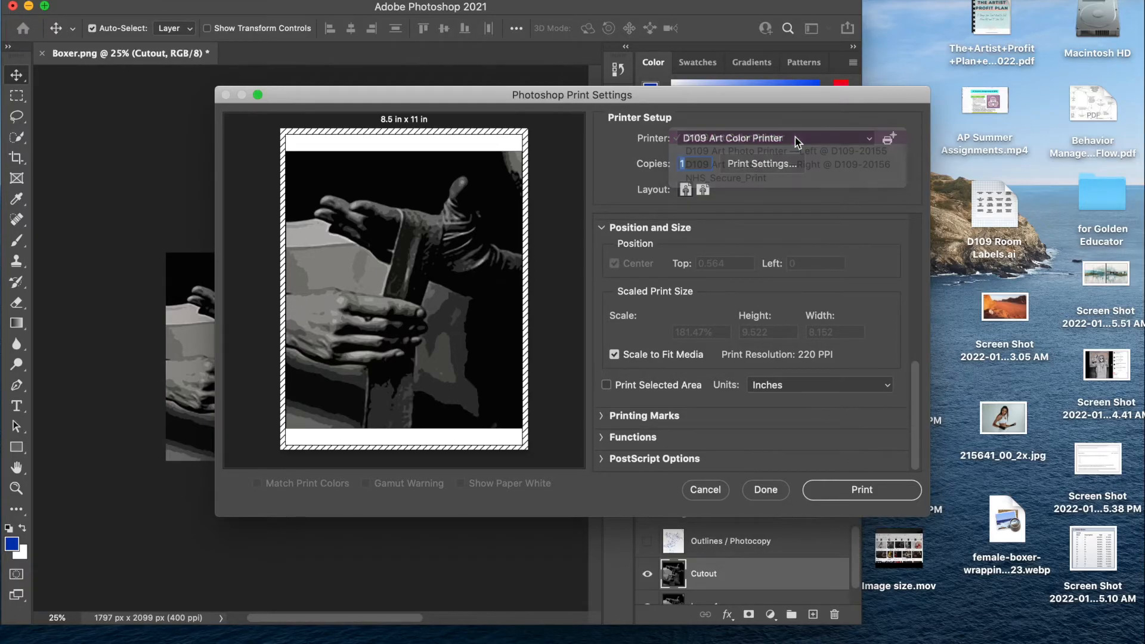
click(849, 492)
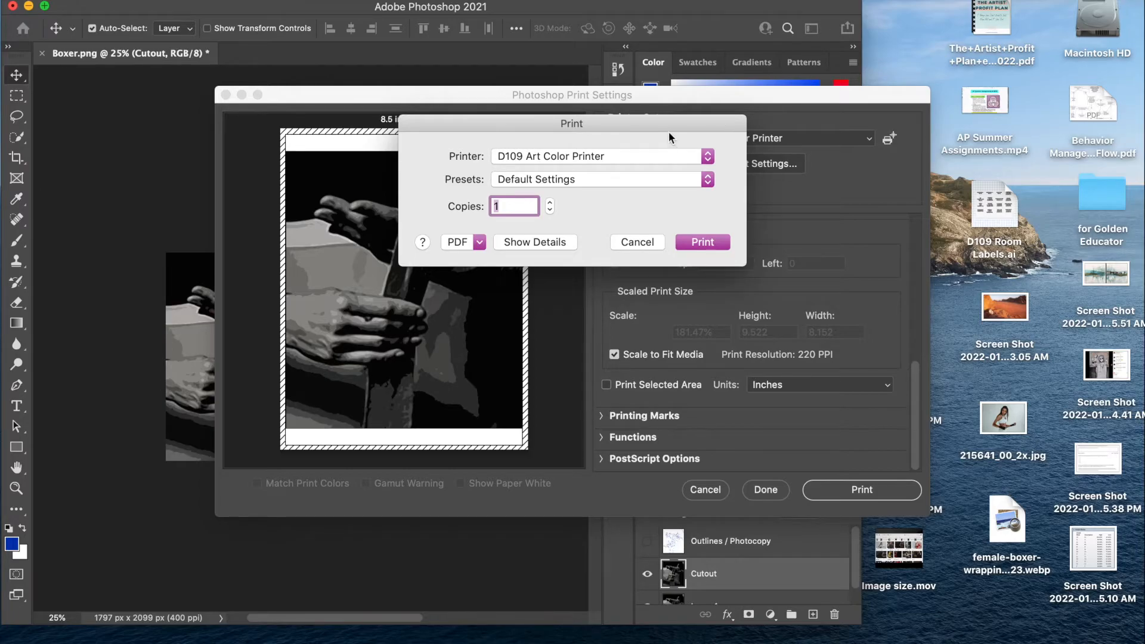
click(702, 242)
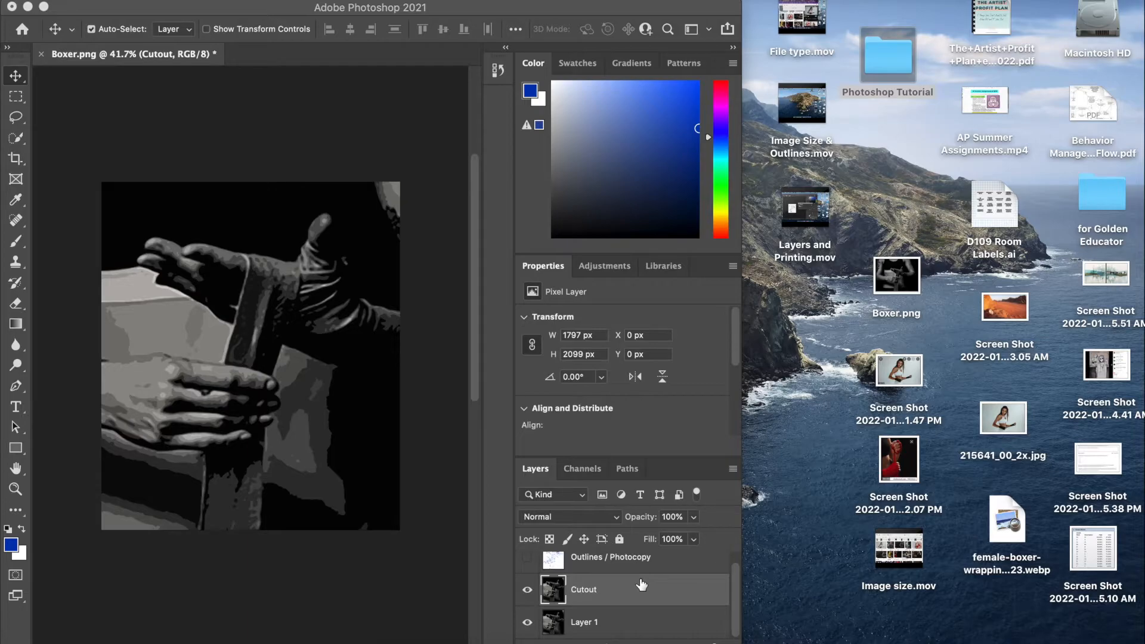
Save the layered document to the Desktop as "Wrapped hands" in Photoshop format with Maximize Compatibility enabled
click(641, 584)
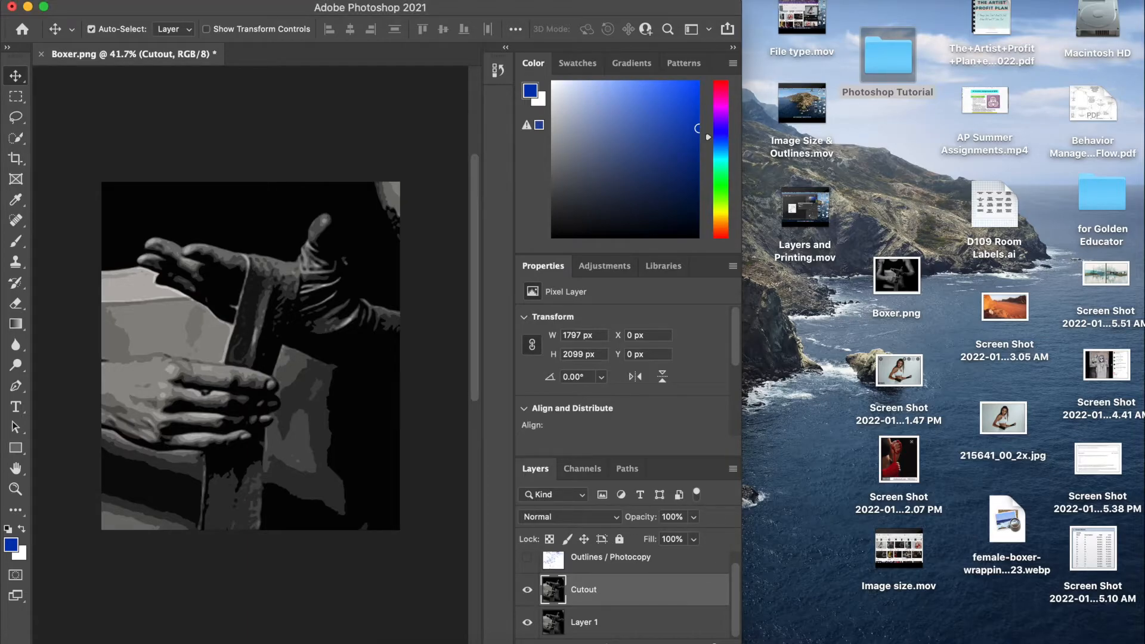
click(126, 1)
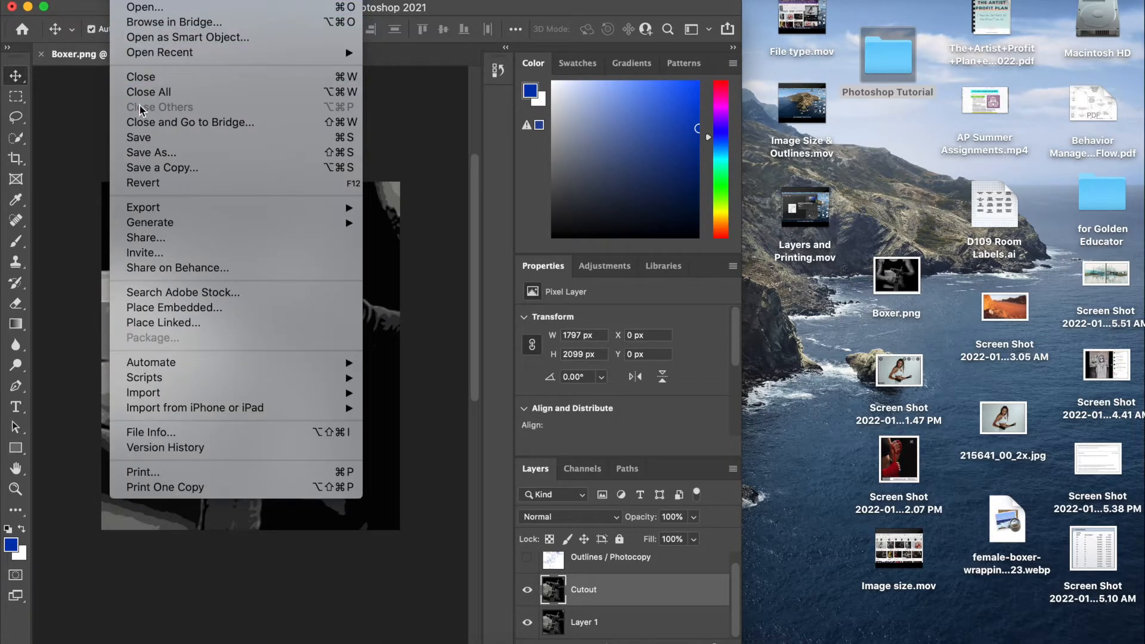
click(141, 157)
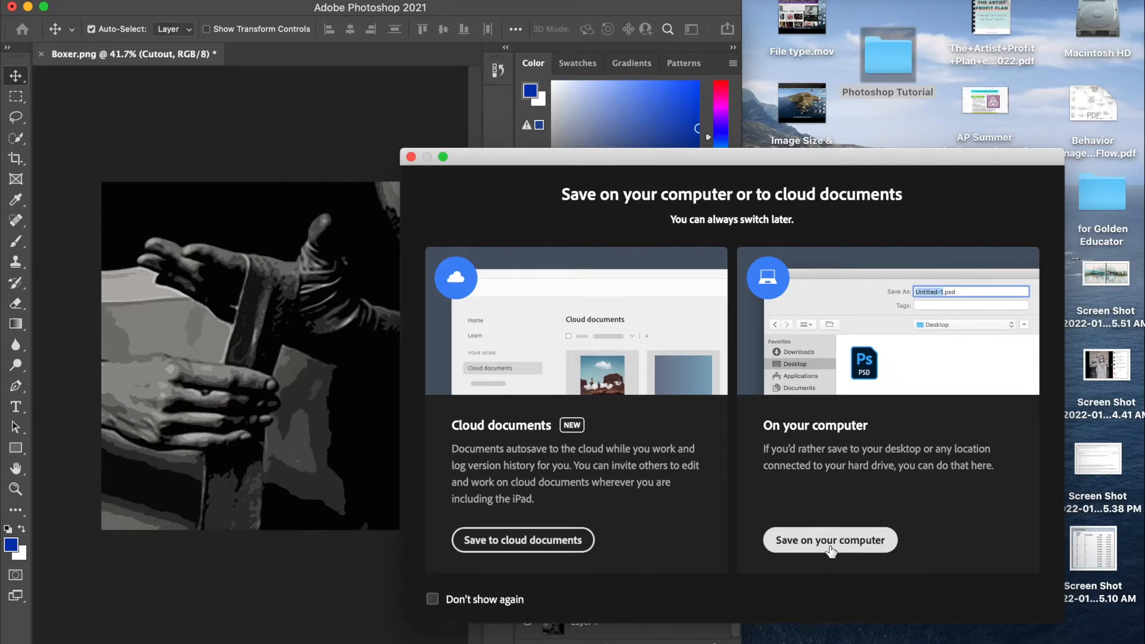
click(830, 549)
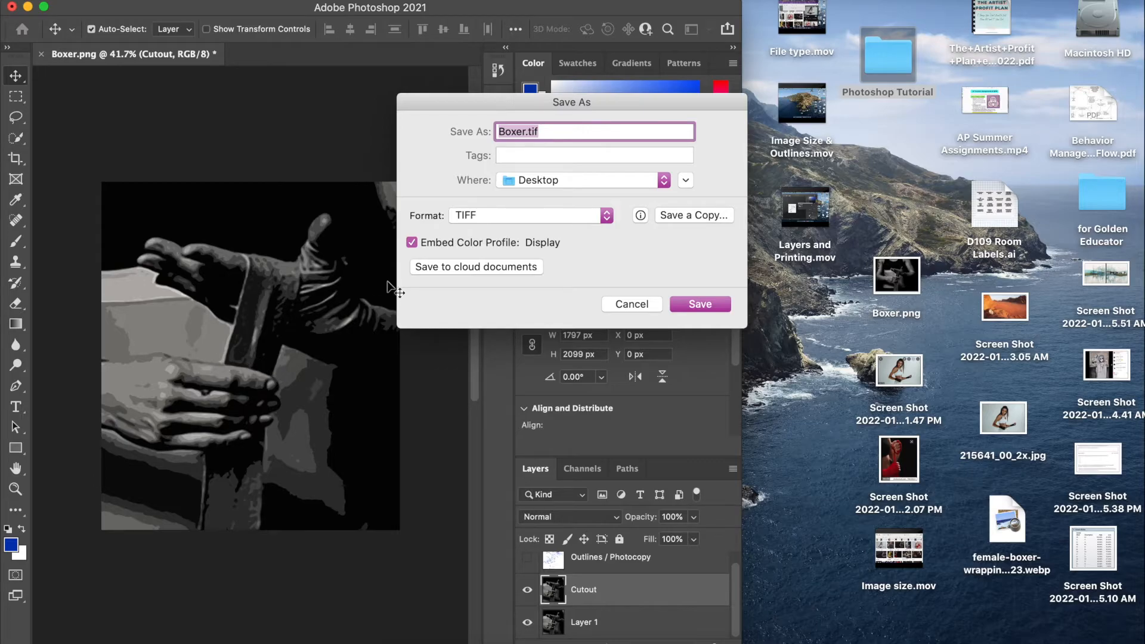
text(Wrapped hands)
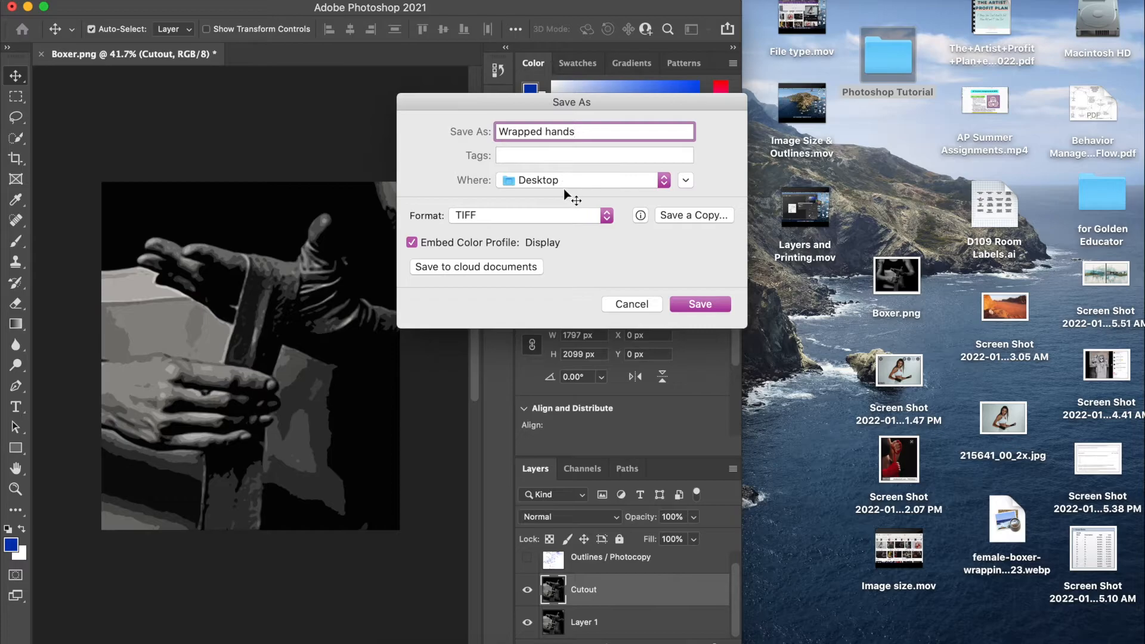
click(582, 218)
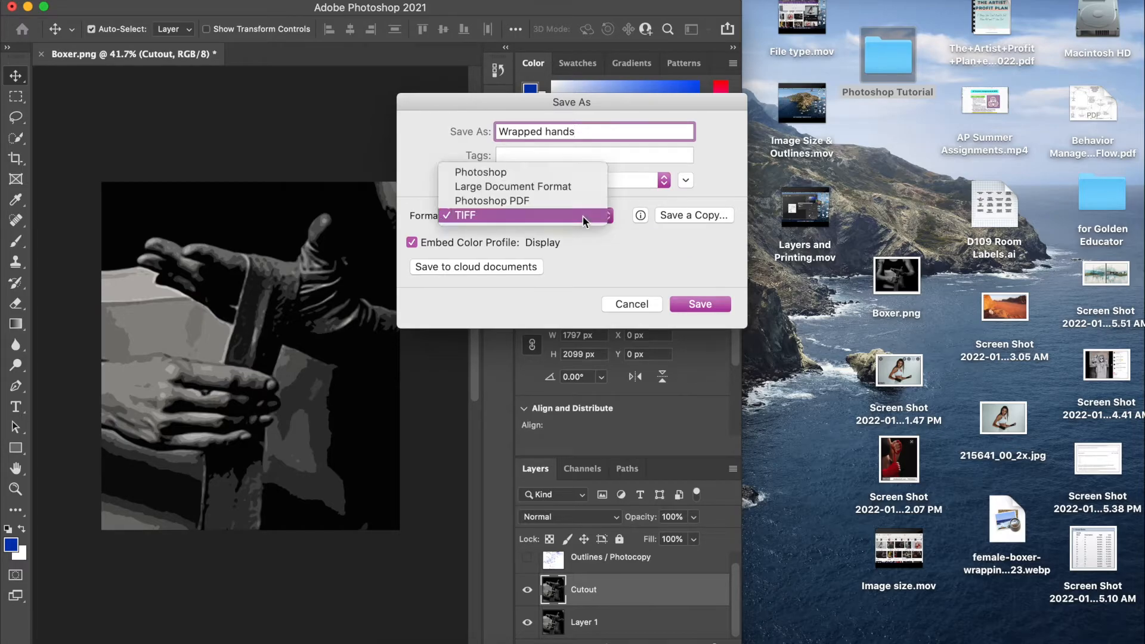
click(578, 171)
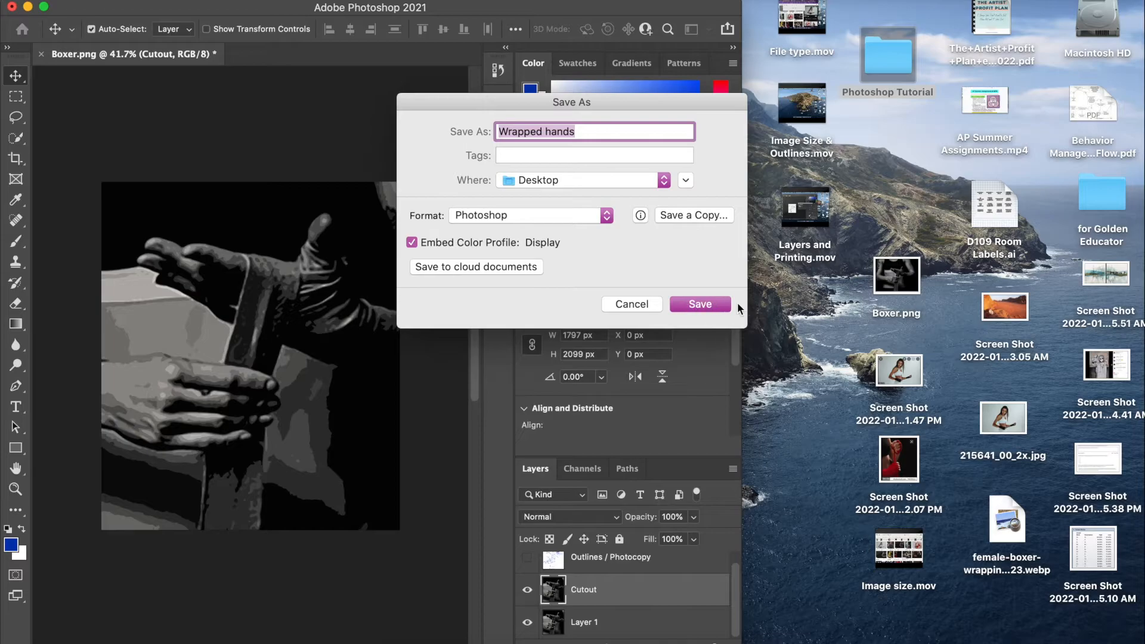
click(696, 307)
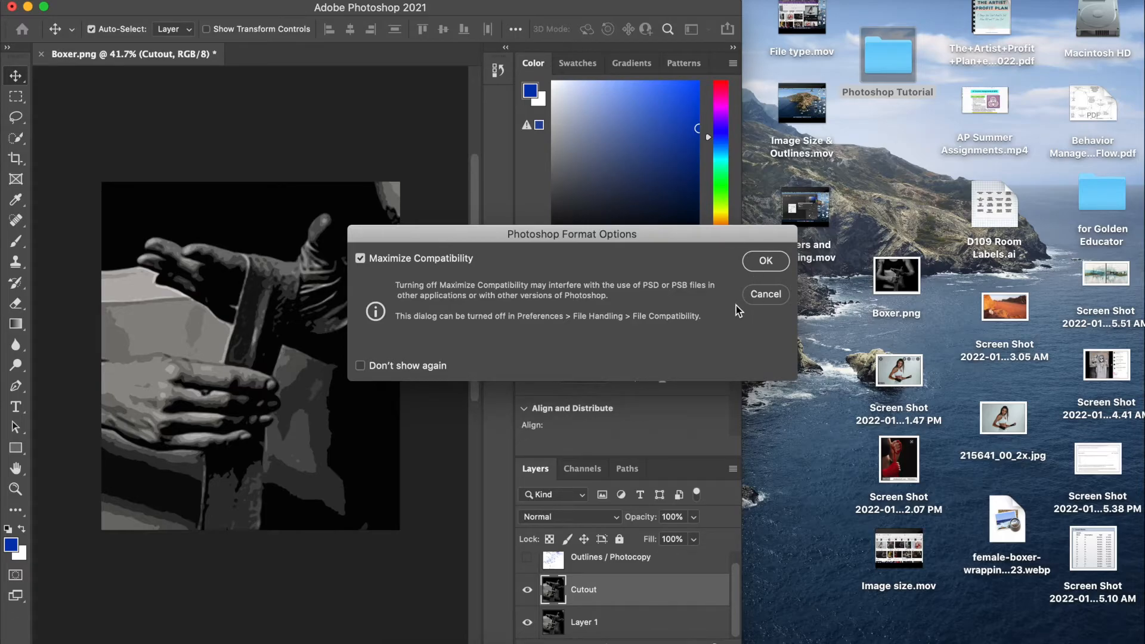
click(776, 267)
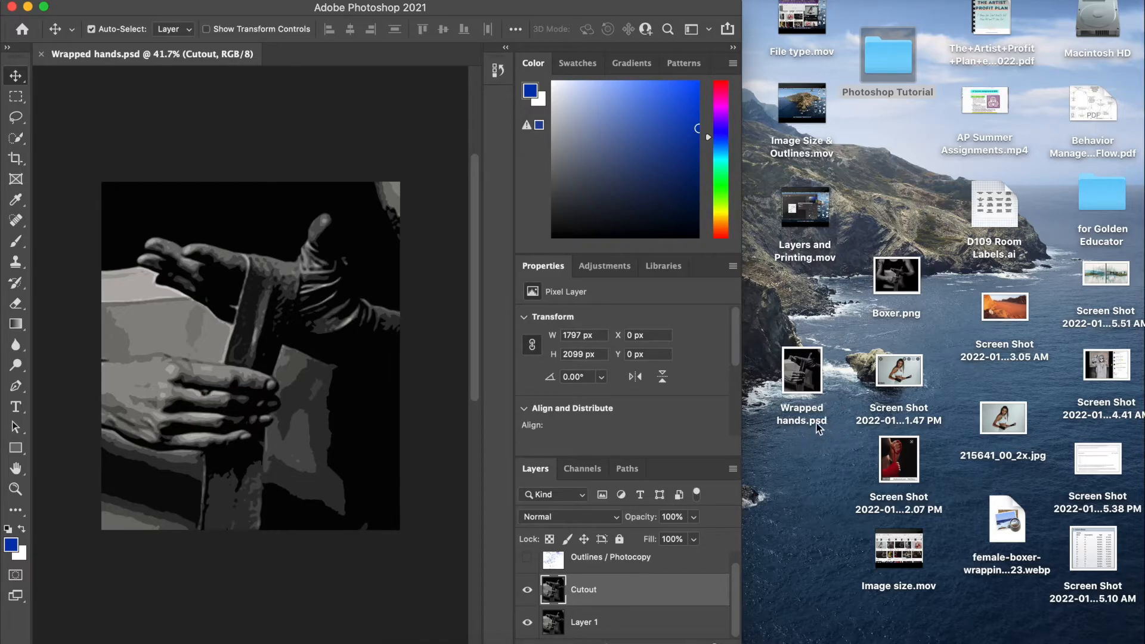
Close the document and reopen Wrapped hands.psd from the desktop to check its layers
click(41, 54)
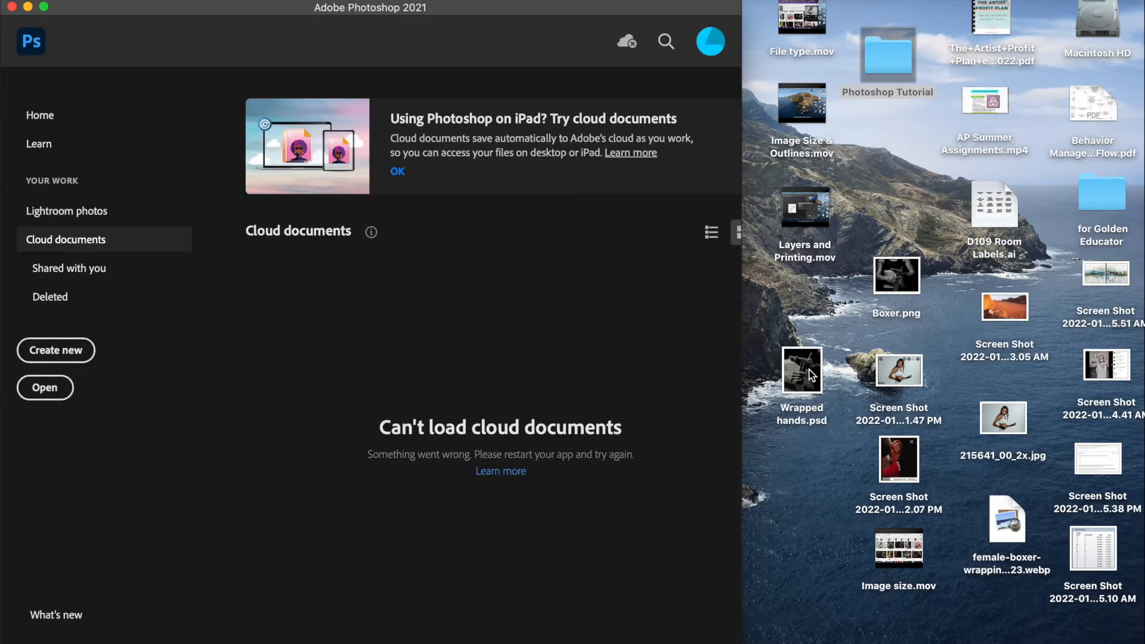
drag(810, 375, 429, 352)
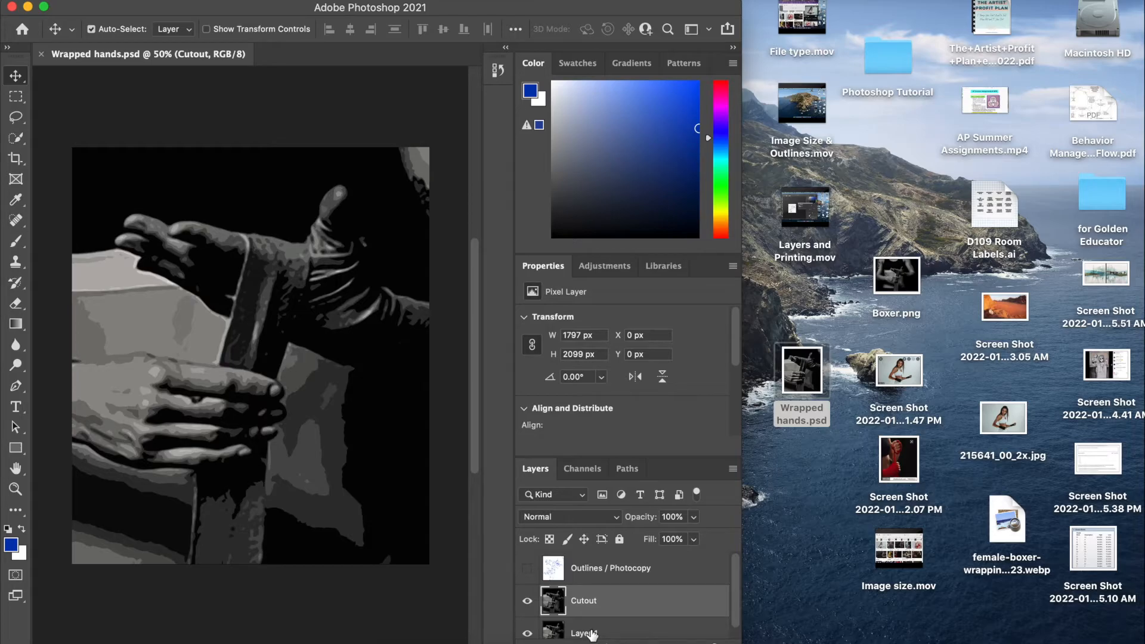
scroll(608, 608, down, 1)
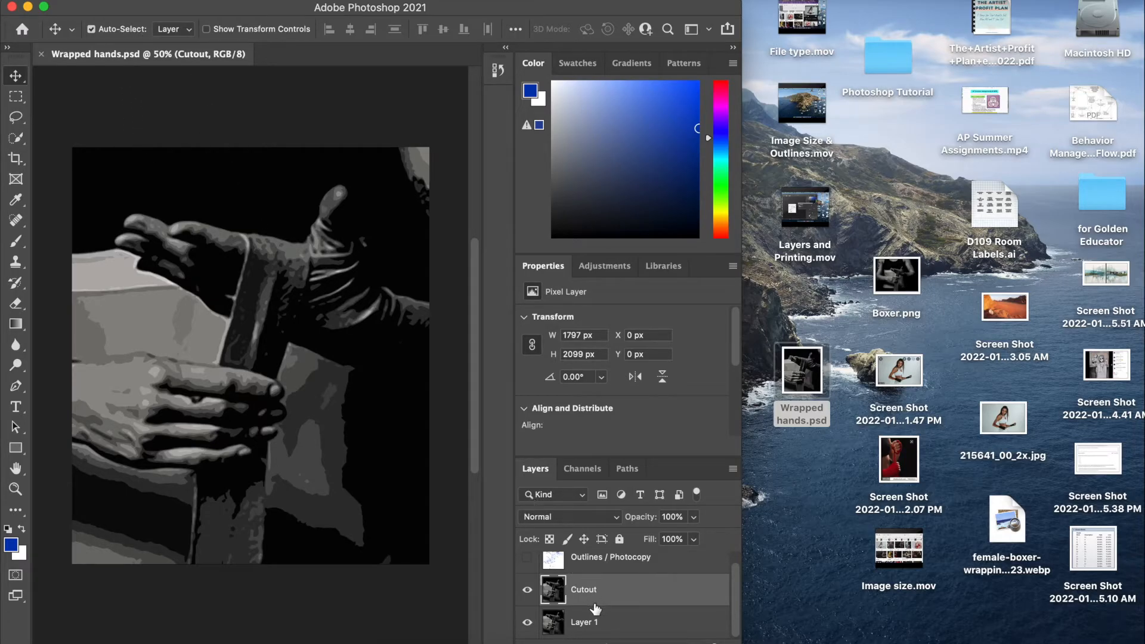
Show the Outlines / Photocopy layer and start saving a copy of the document on the computer
click(528, 559)
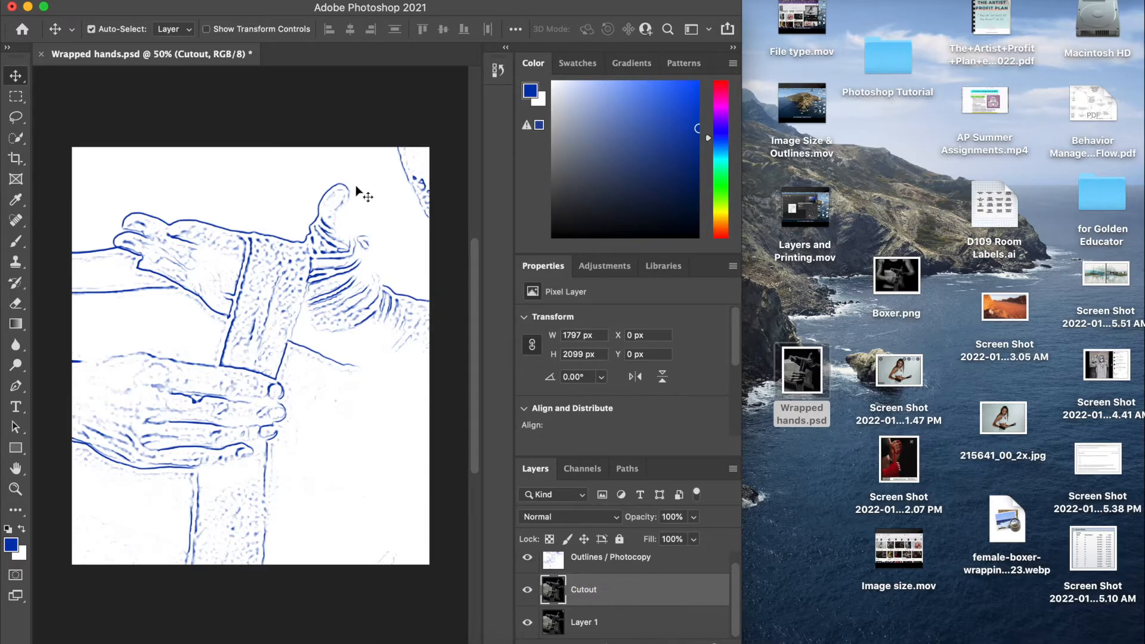
click(126, 0)
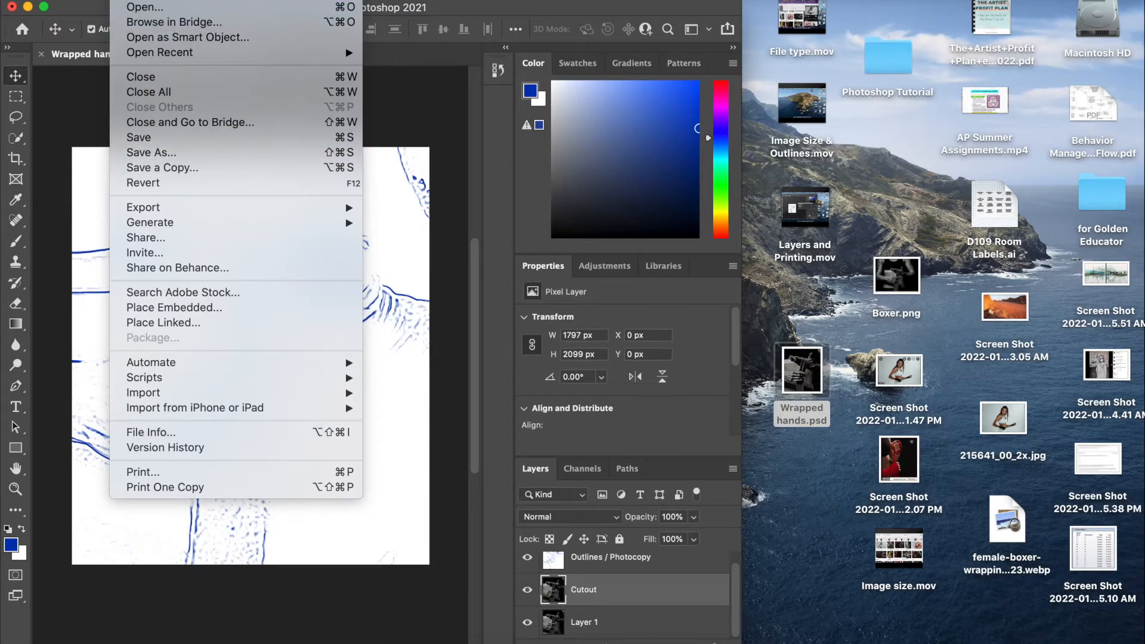
click(172, 168)
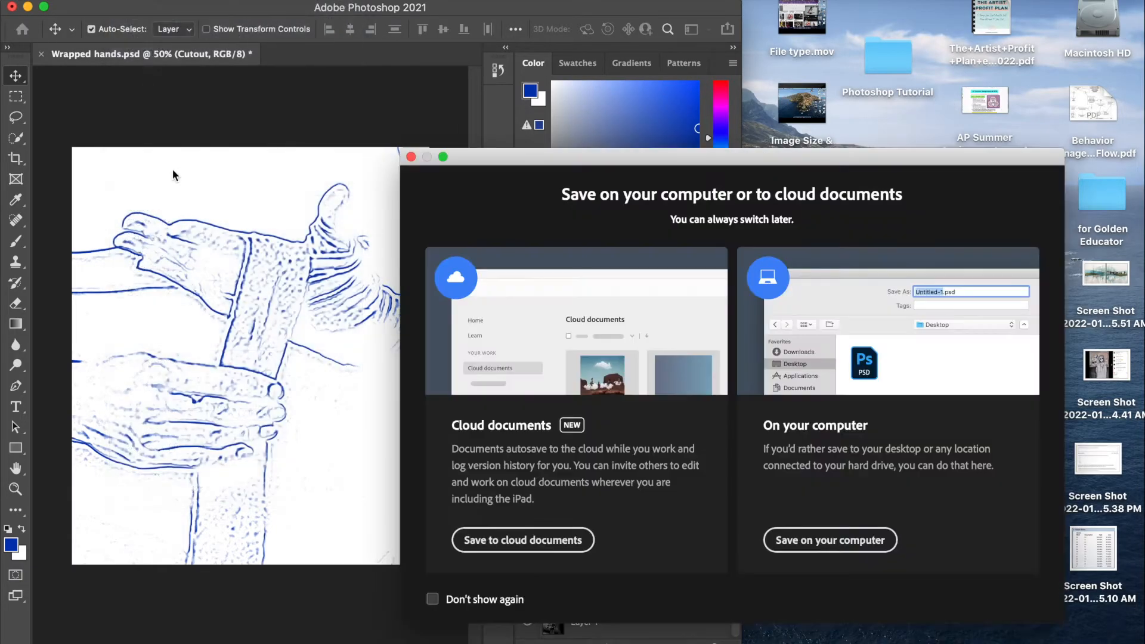
click(818, 539)
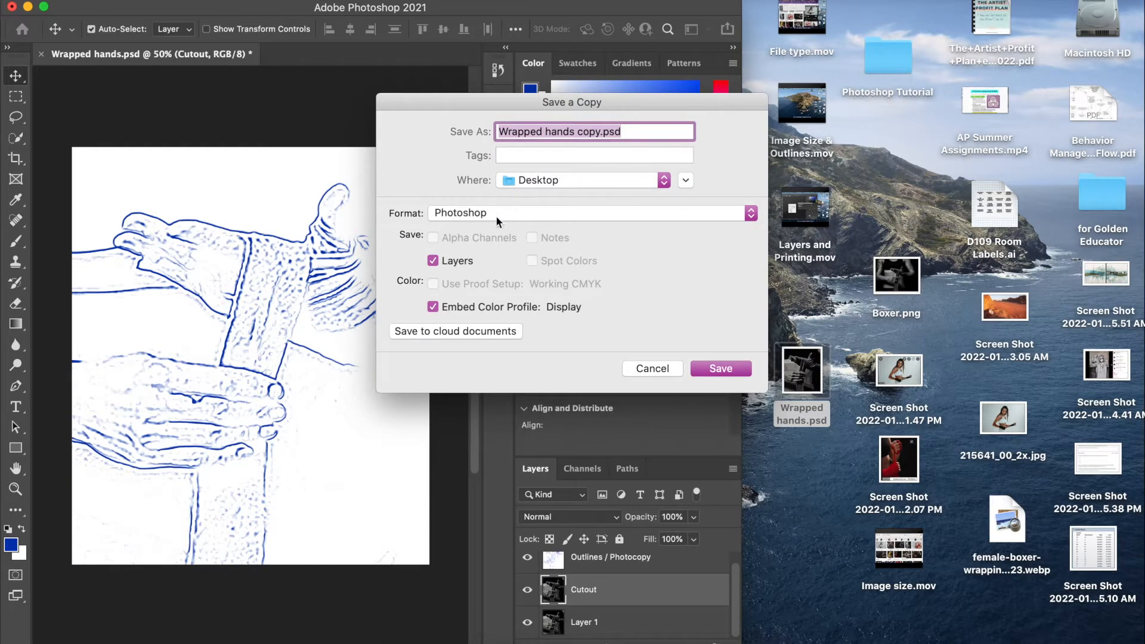
Name the copy "Wrapped hands" without the word copy and set its format to JPEG
click(599, 134)
key(BackSpace)
key(BackSpace)
key(BackSpace)
key(BackSpace)
key(BackSpace)
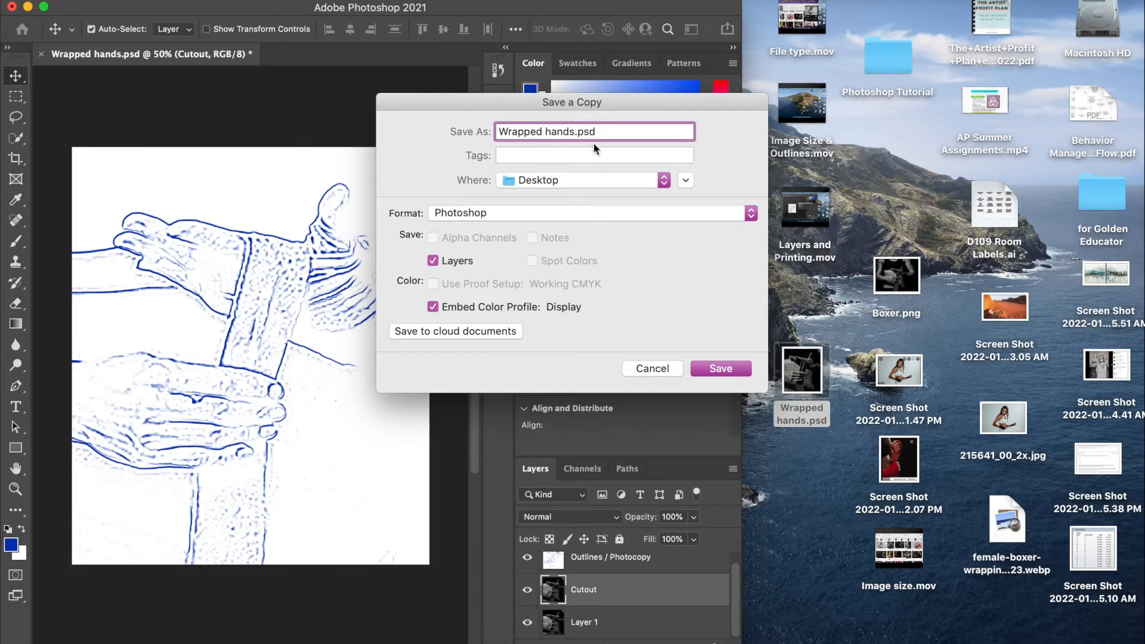
click(530, 215)
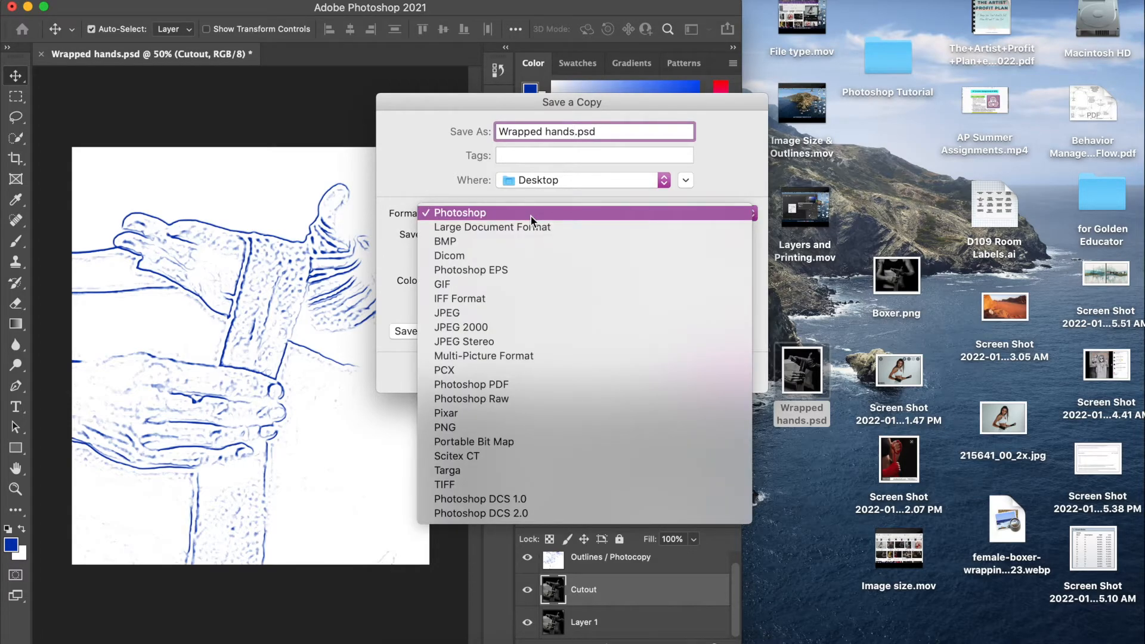
click(476, 314)
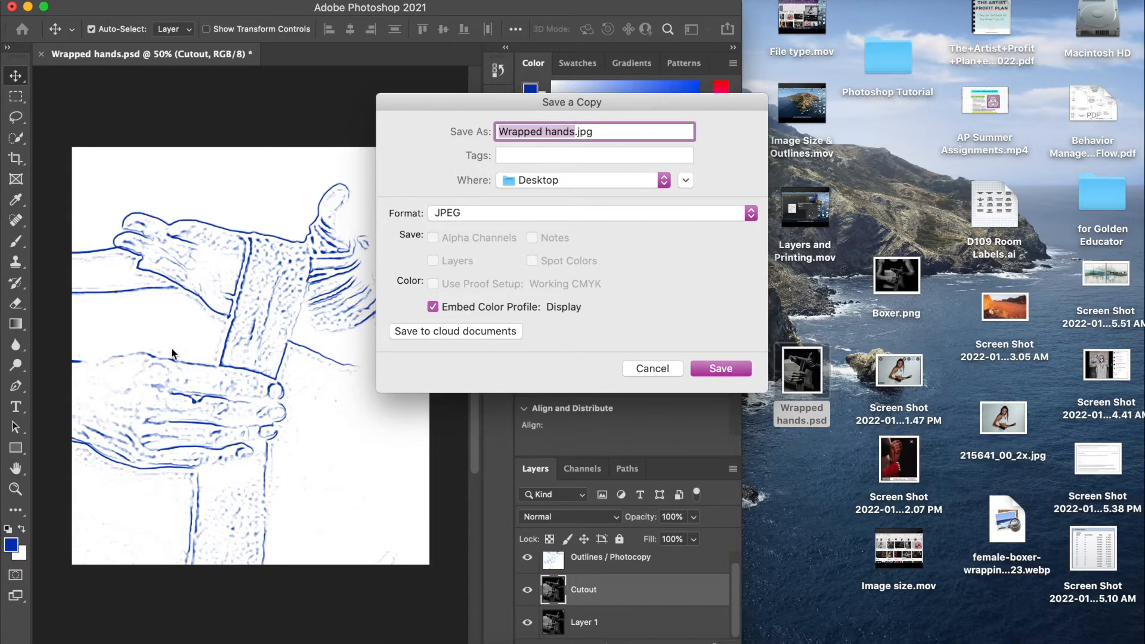
Save the JPEG copy to the Desktop at Maximum quality with Baseline ("Standard") format
click(718, 368)
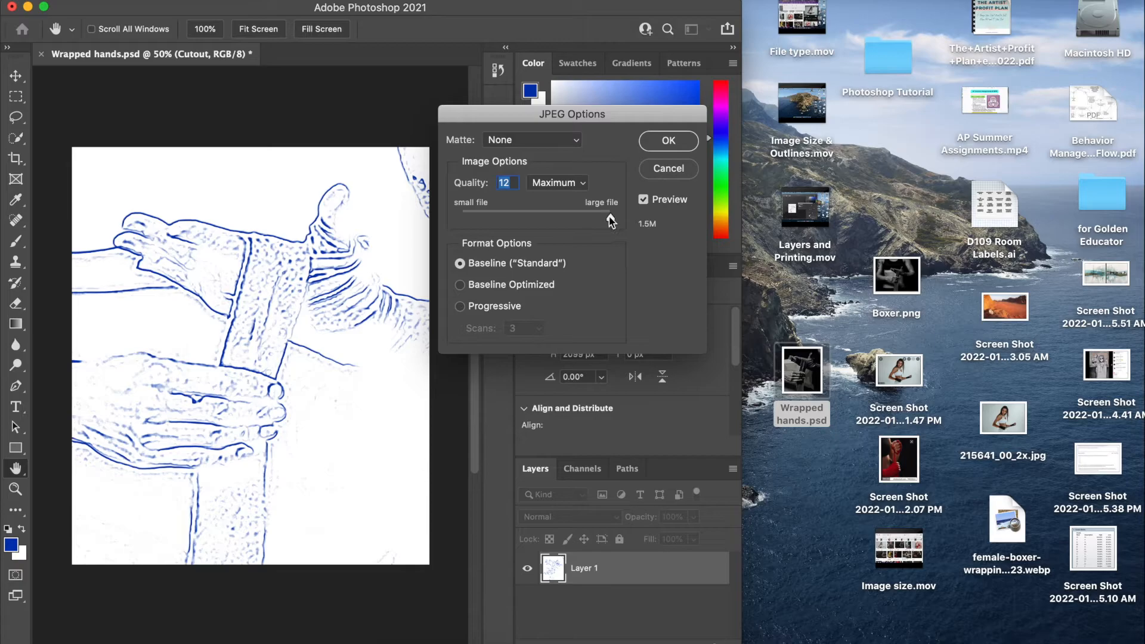
drag(599, 220, 561, 221)
drag(561, 220, 639, 228)
click(668, 142)
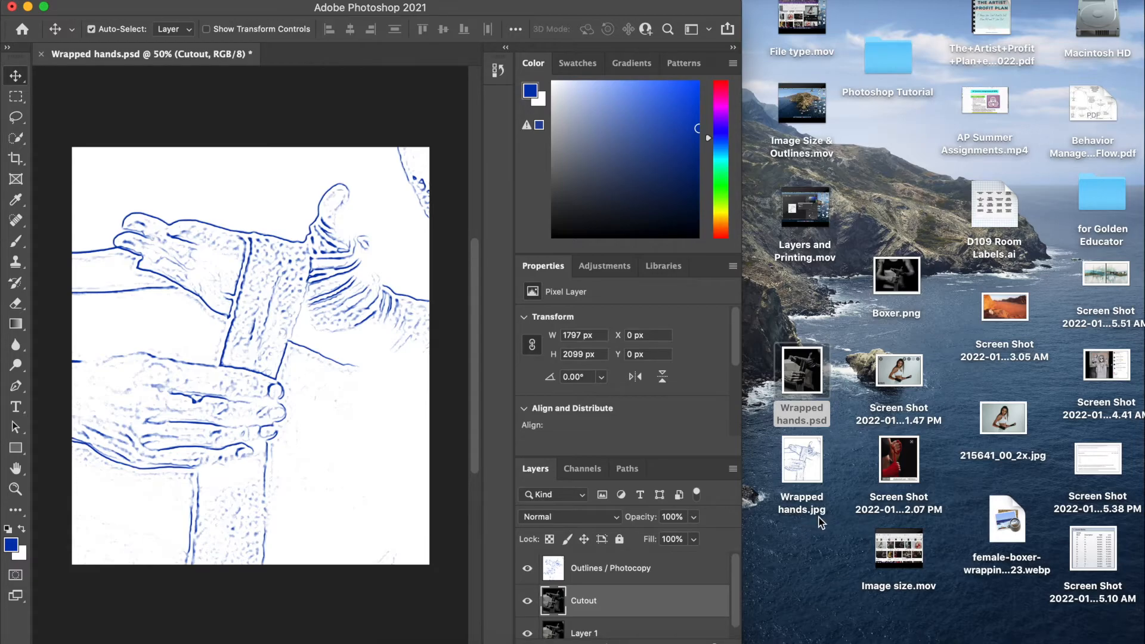
Close the document, then open Wrapped hands.jpg and Wrapped hands.psd from the desktop to compare their layers
click(41, 54)
drag(797, 461, 693, 451)
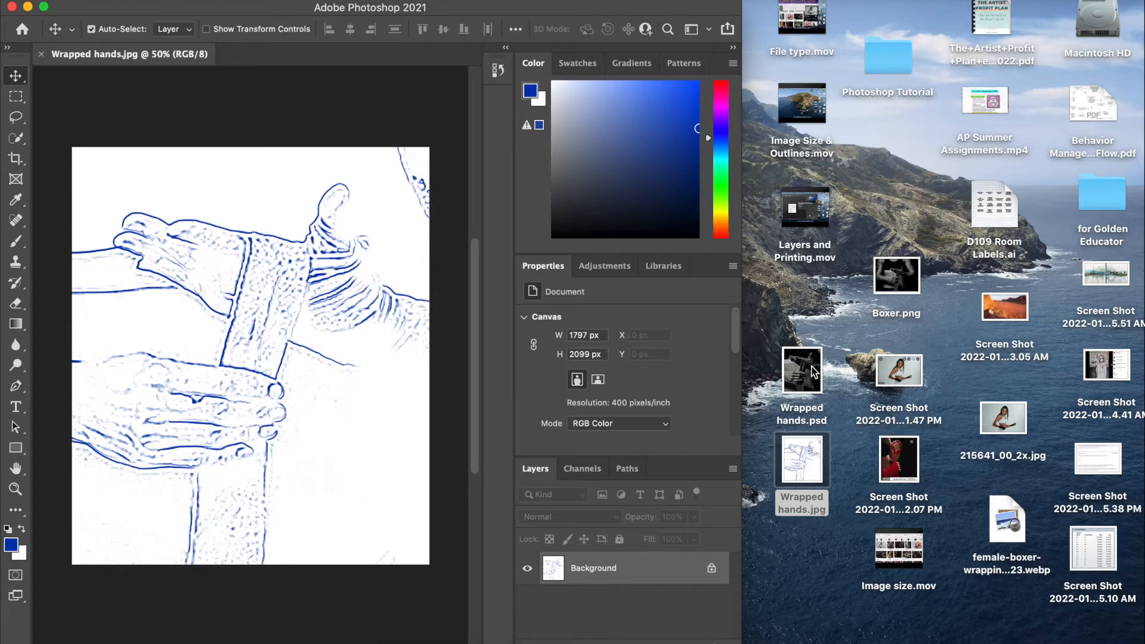
drag(813, 370, 300, 59)
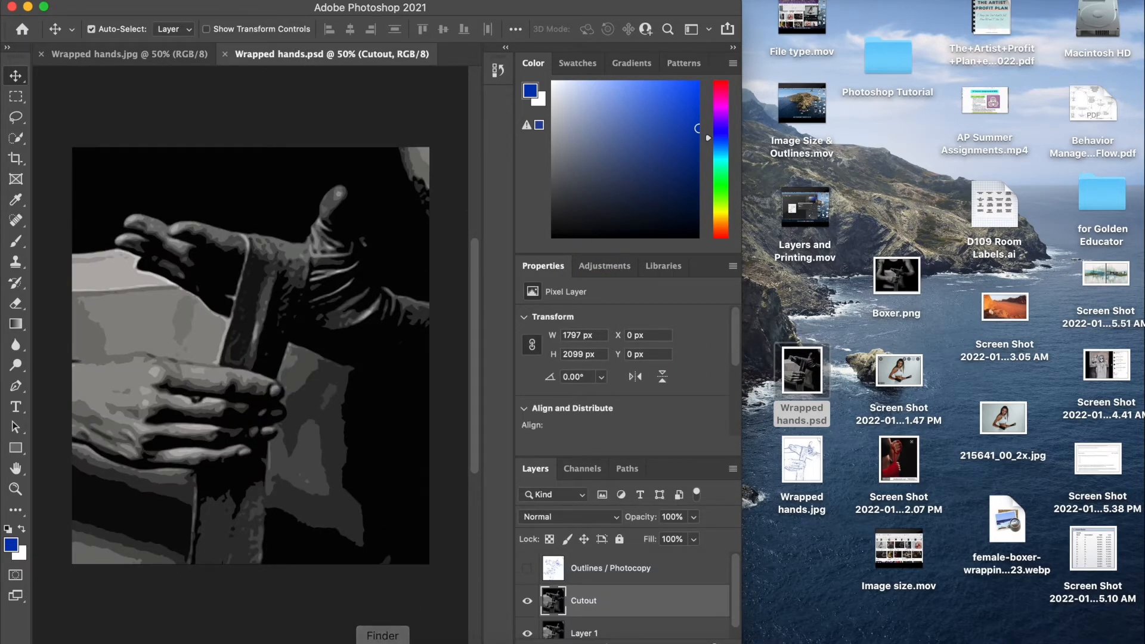
scroll(611, 615, down, 1)
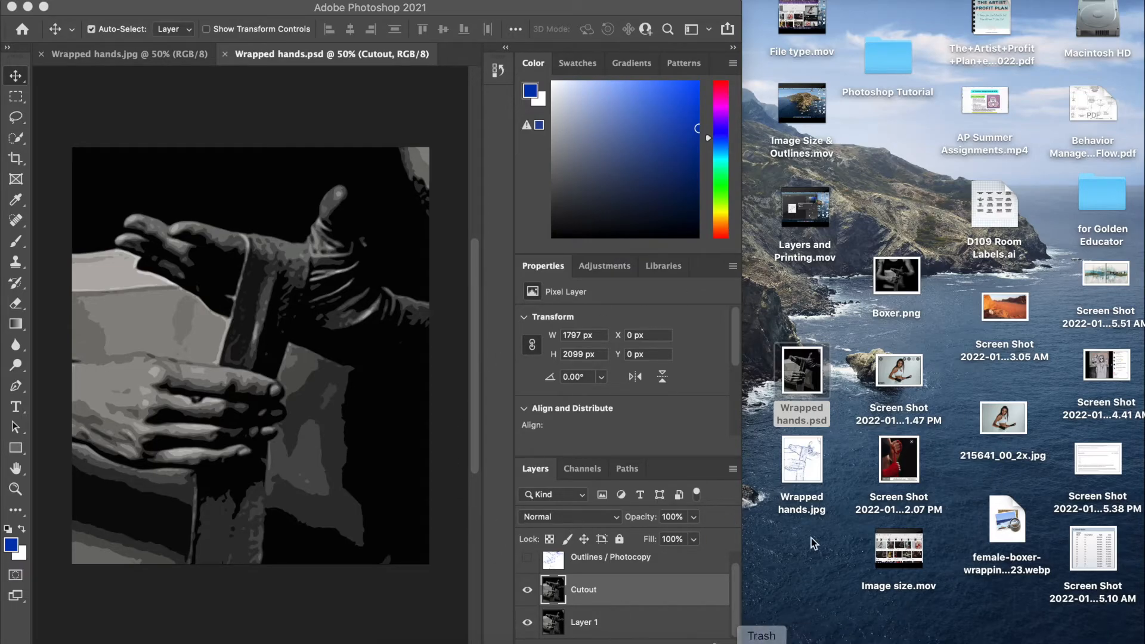
Switch to Chrome and open Google Drive in a new tab
click(746, 643)
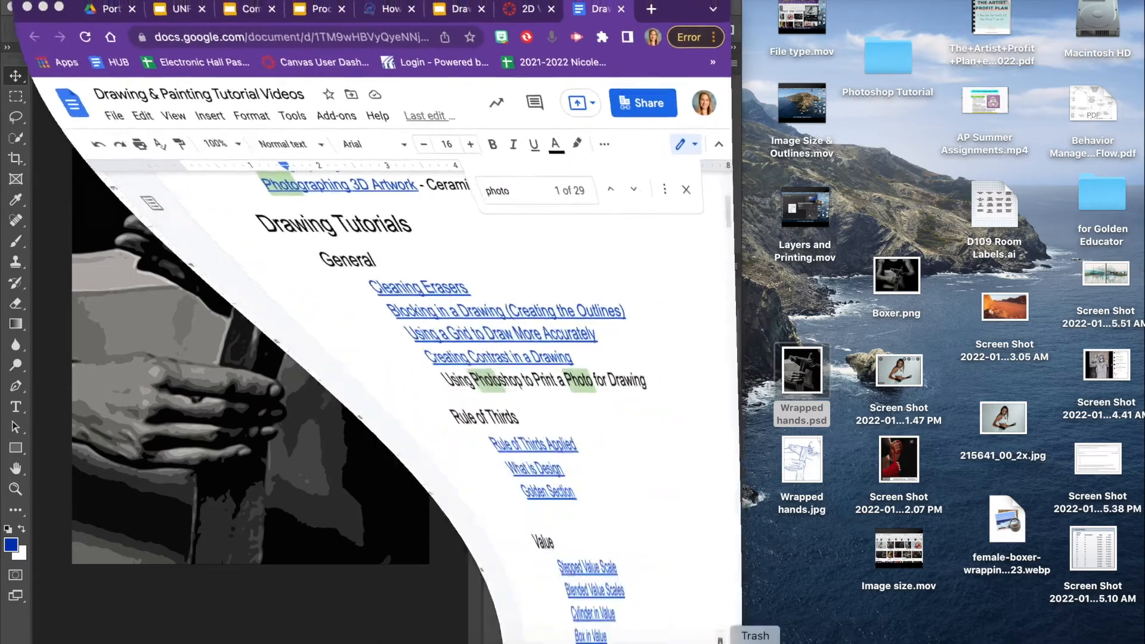
drag(672, 20, 677, 1)
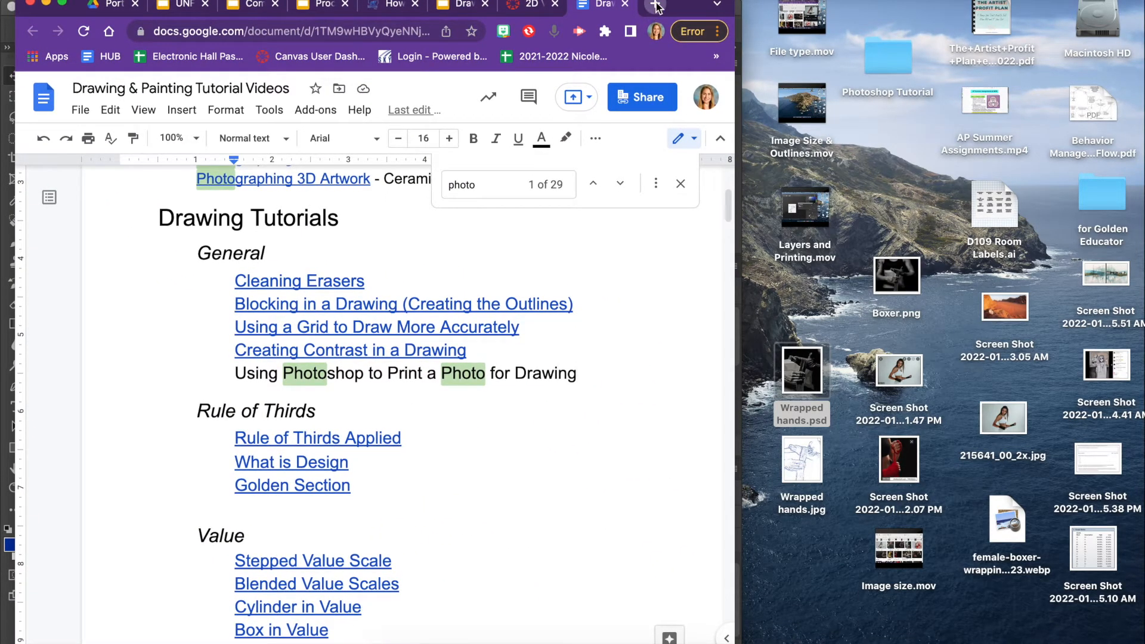
click(654, 8)
click(669, 96)
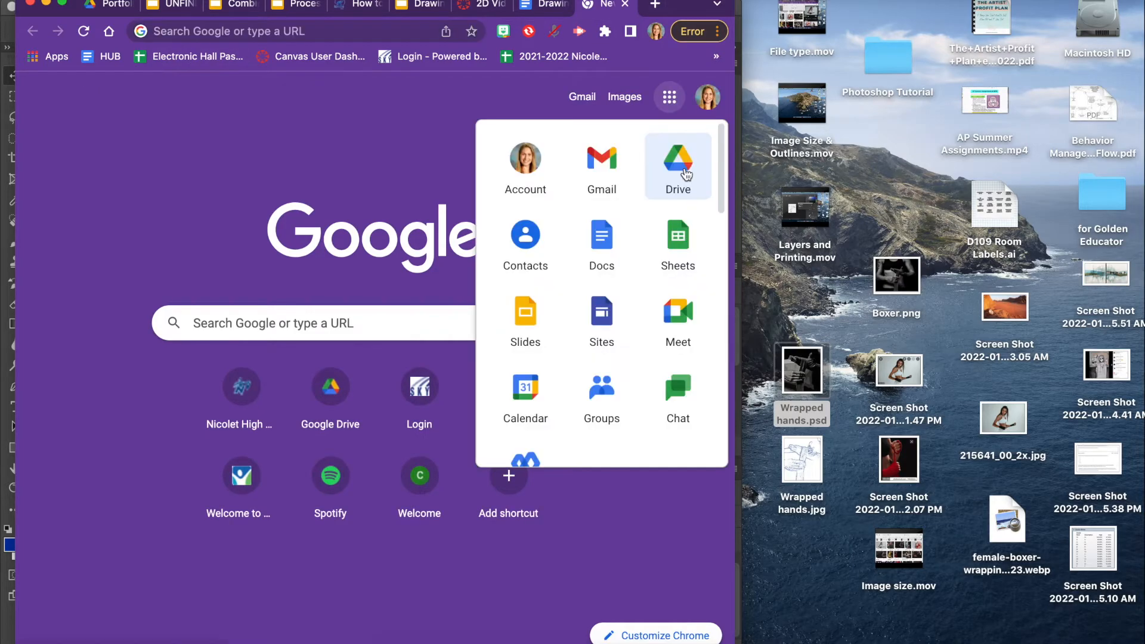
click(677, 167)
Open the Photoshop images folder under Art Files, 1 Courses, 1 Drawing & Design I, 2 Design & Composition - Photoshop Assign
double_click(323, 508)
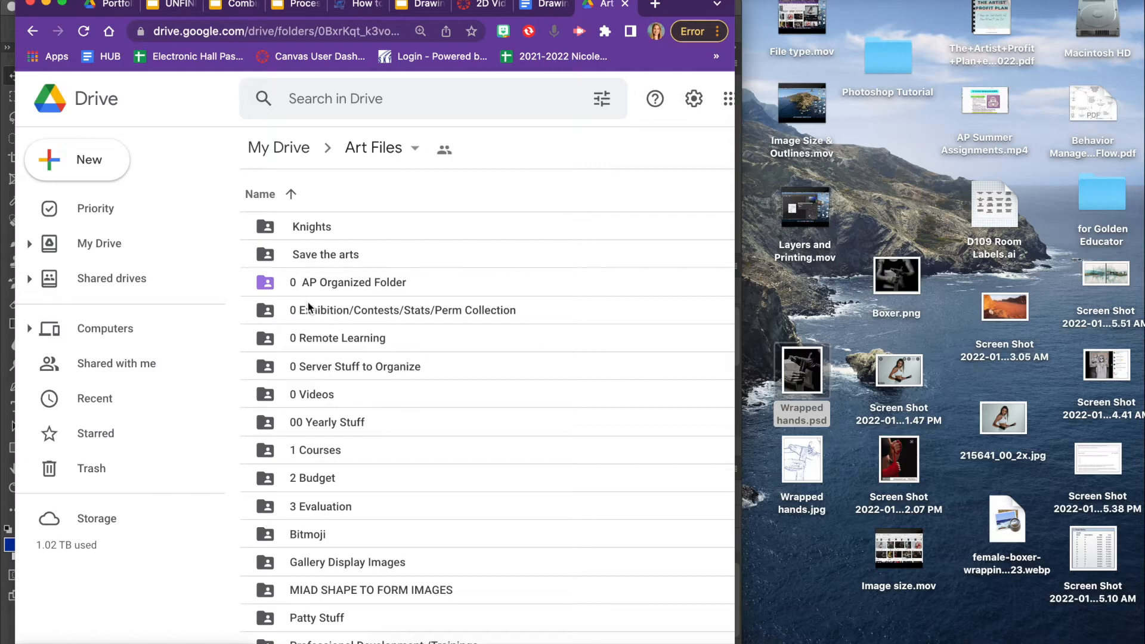
double_click(317, 449)
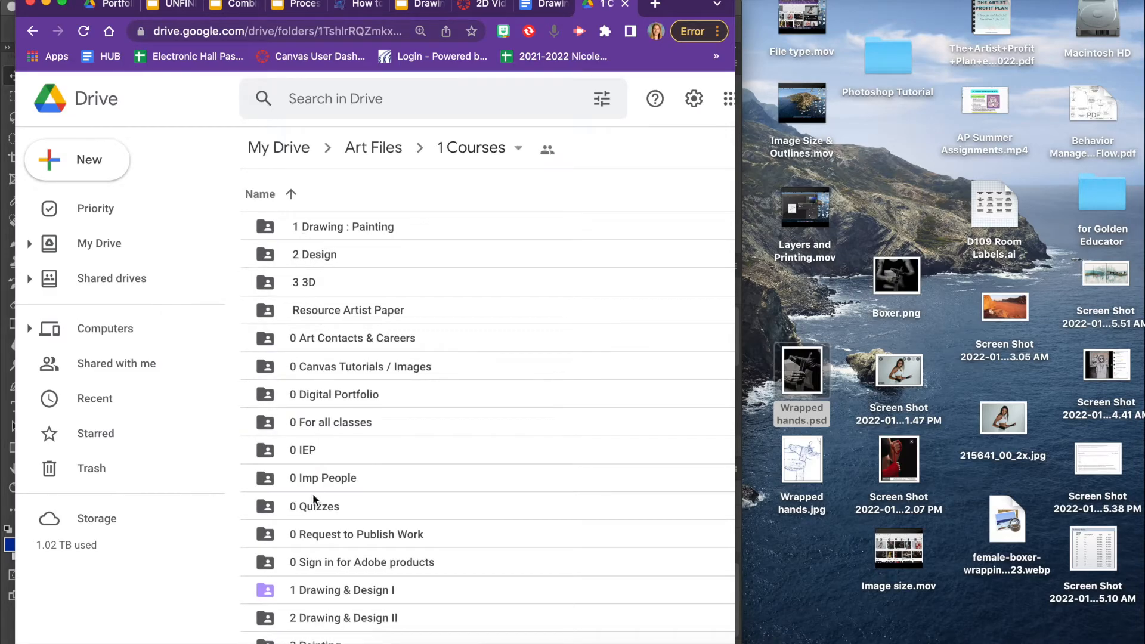
scroll(313, 491, down, 3)
click(321, 520)
double_click(322, 522)
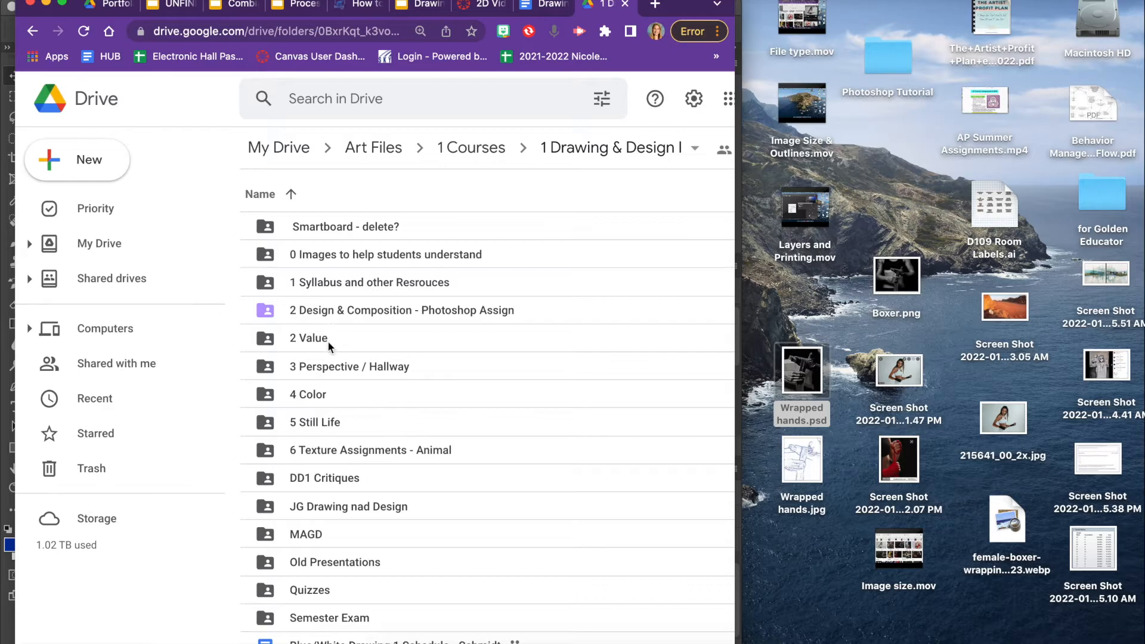
double_click(332, 310)
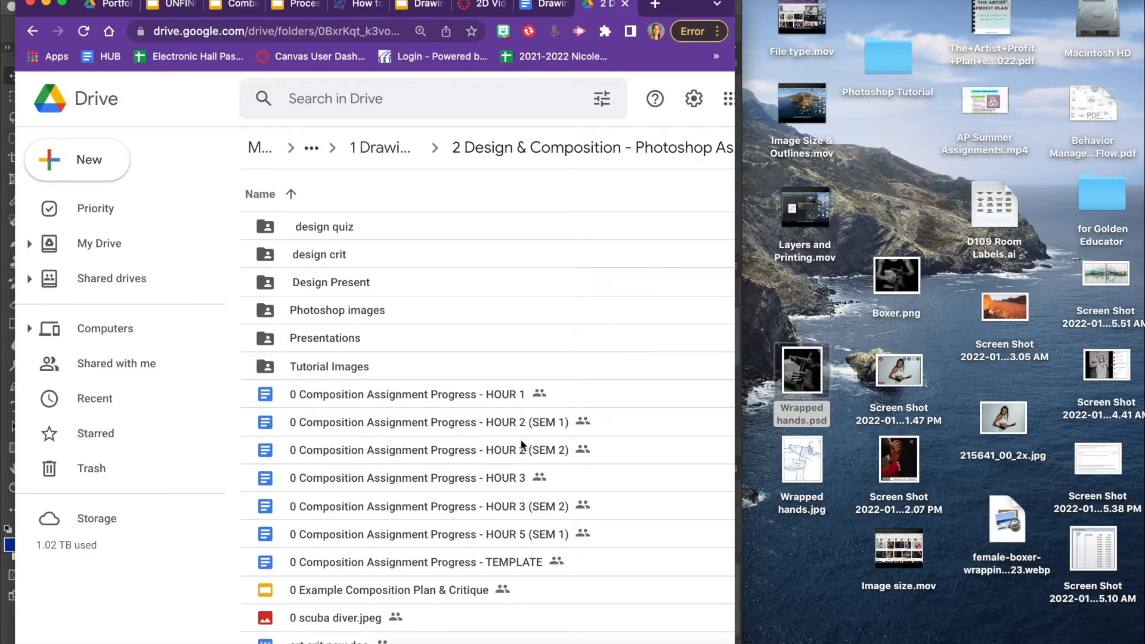
double_click(367, 310)
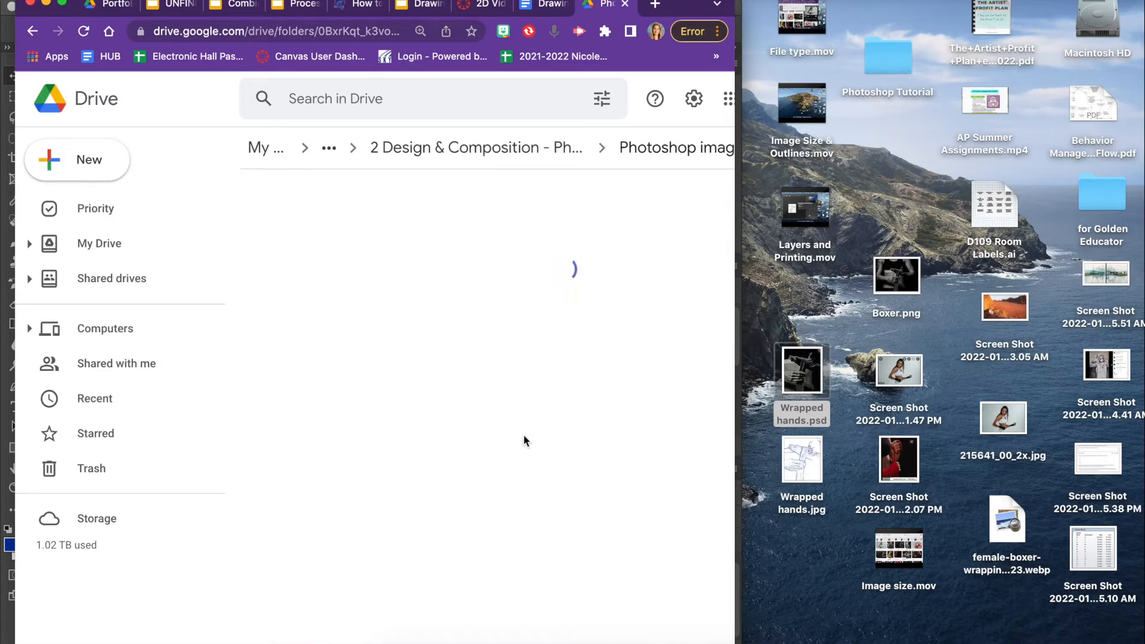
Upload Wrapped hands.psd and Wrapped hands.jpg from the desktop to the folder, check the file list, and dismiss the upload summary
drag(824, 557, 606, 326)
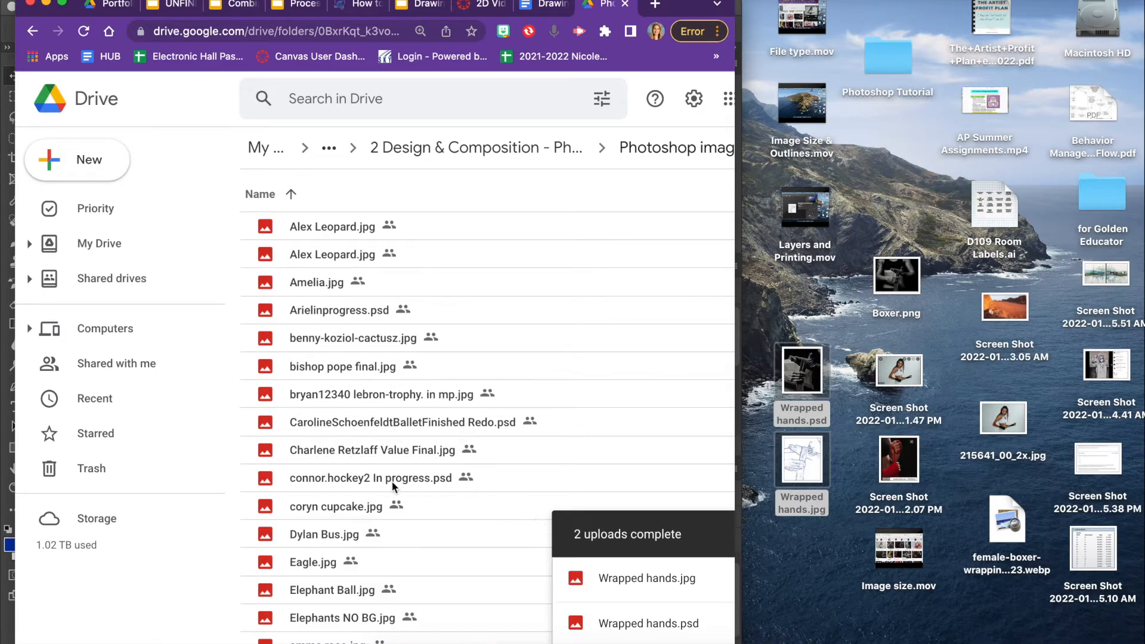
scroll(388, 480, down, 15)
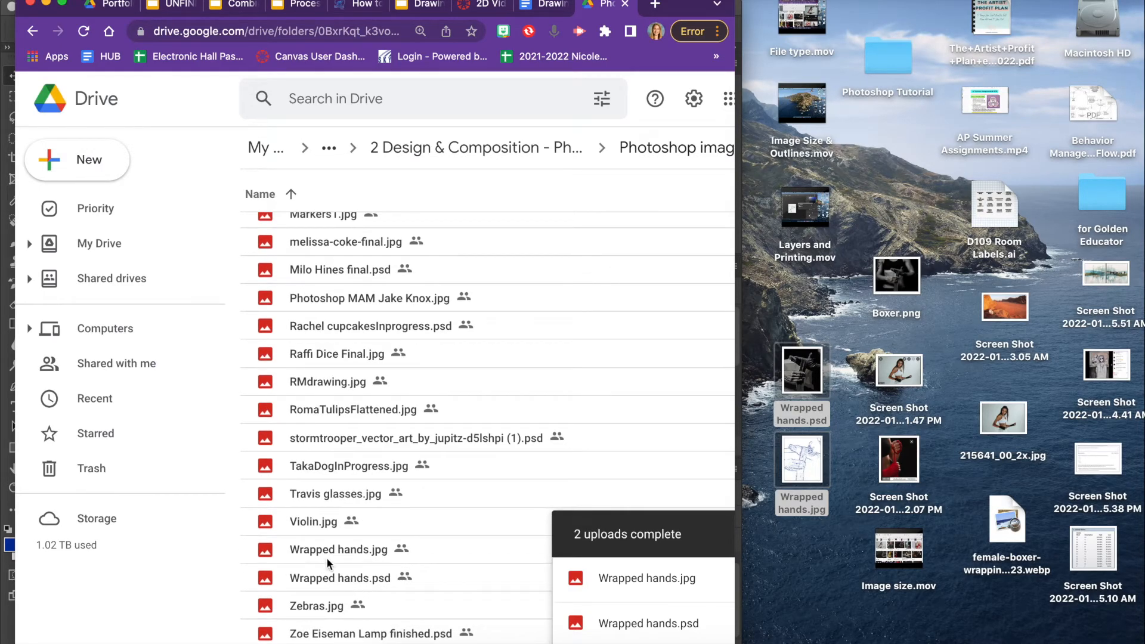
scroll(533, 585, right, 2)
scroll(535, 585, right, 2)
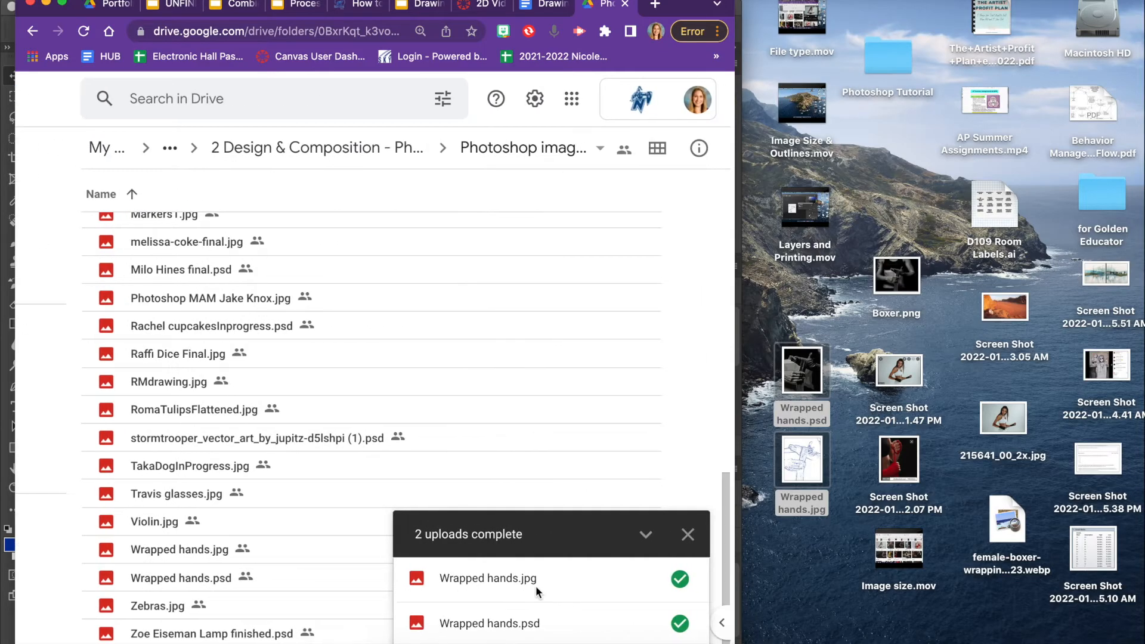
click(691, 535)
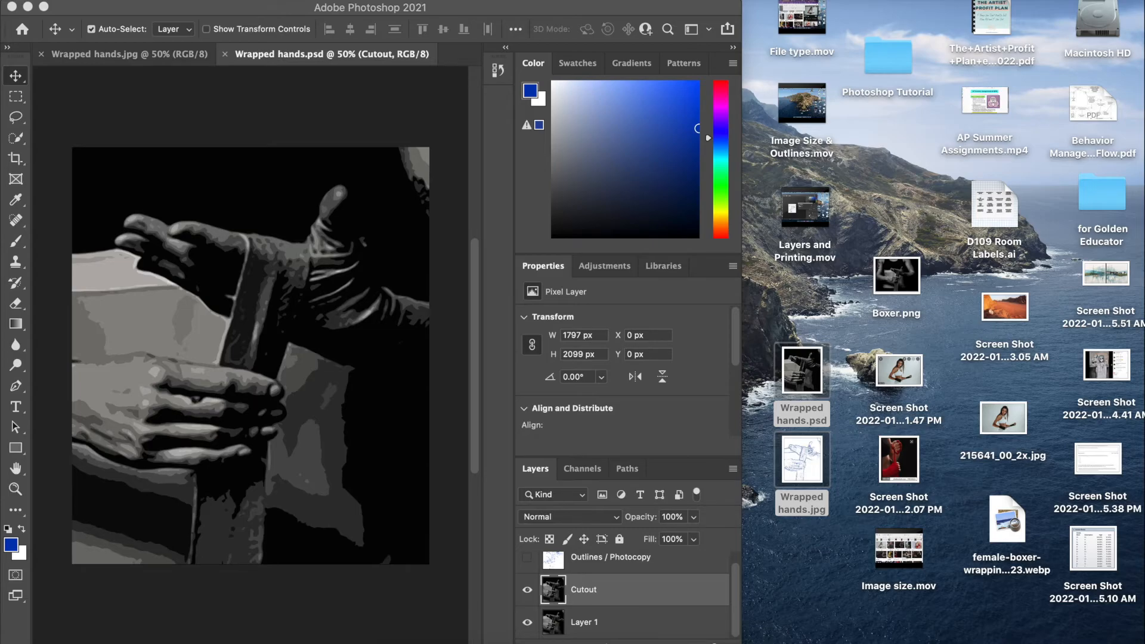
Switch back to Photoshop and raise the Cutout layer's brightness to 117 with Brightness/Contrast
click(178, 5)
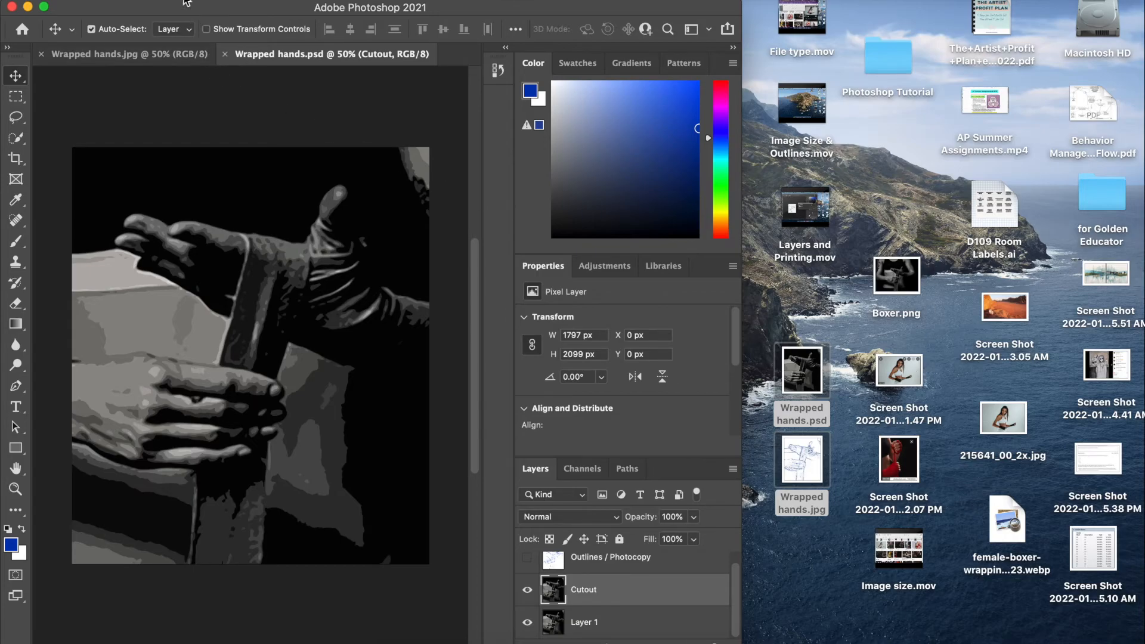
click(194, 0)
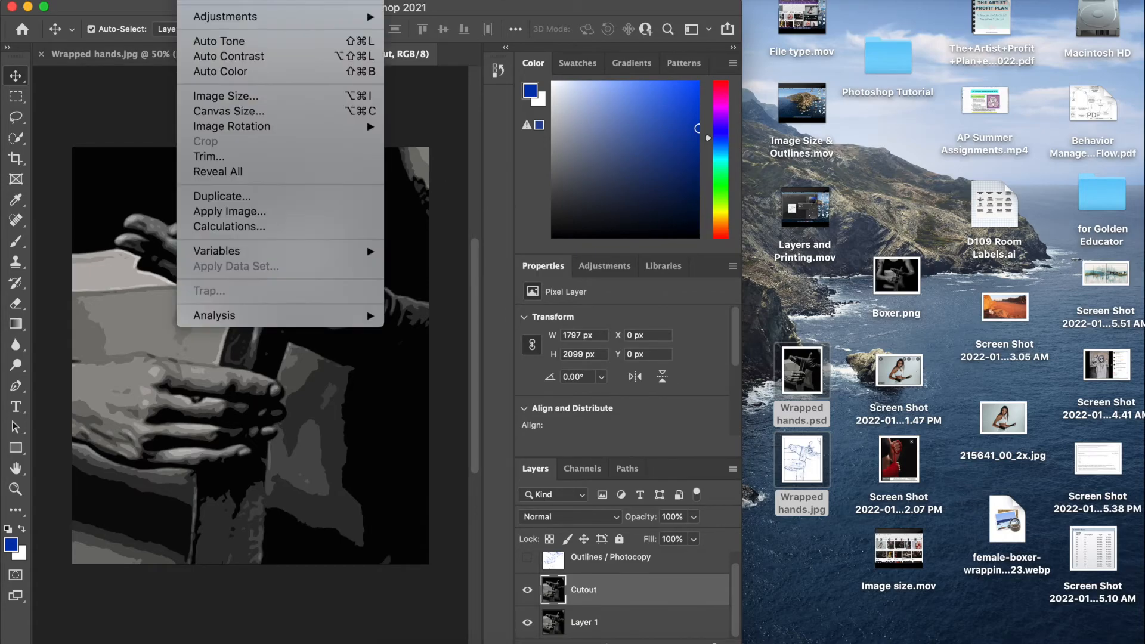
mouse_move(207, 16)
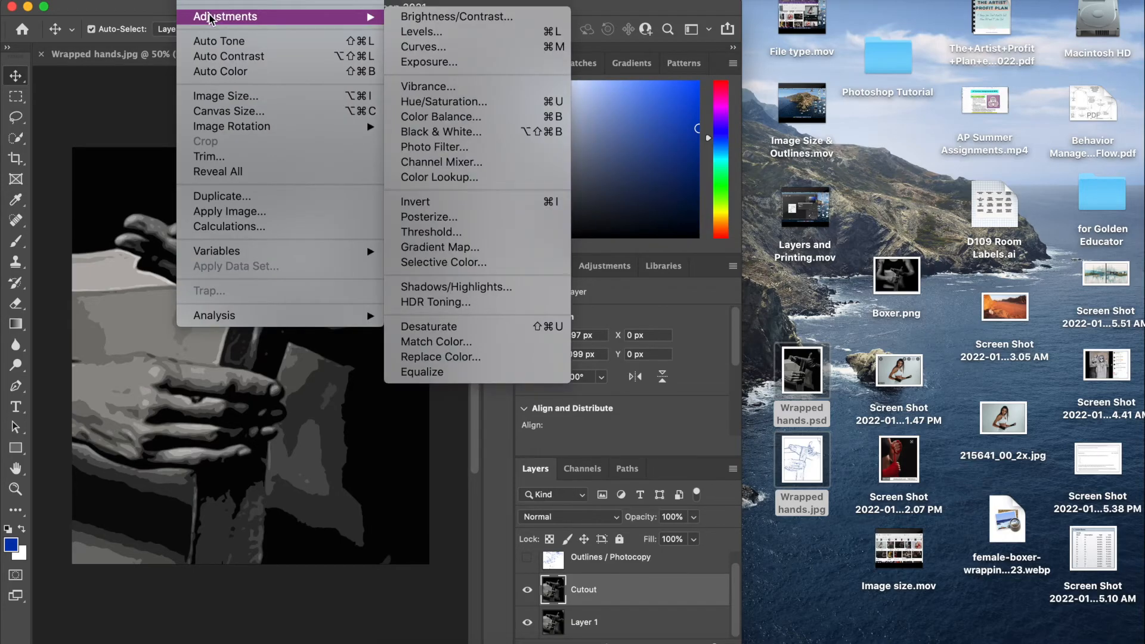
click(483, 21)
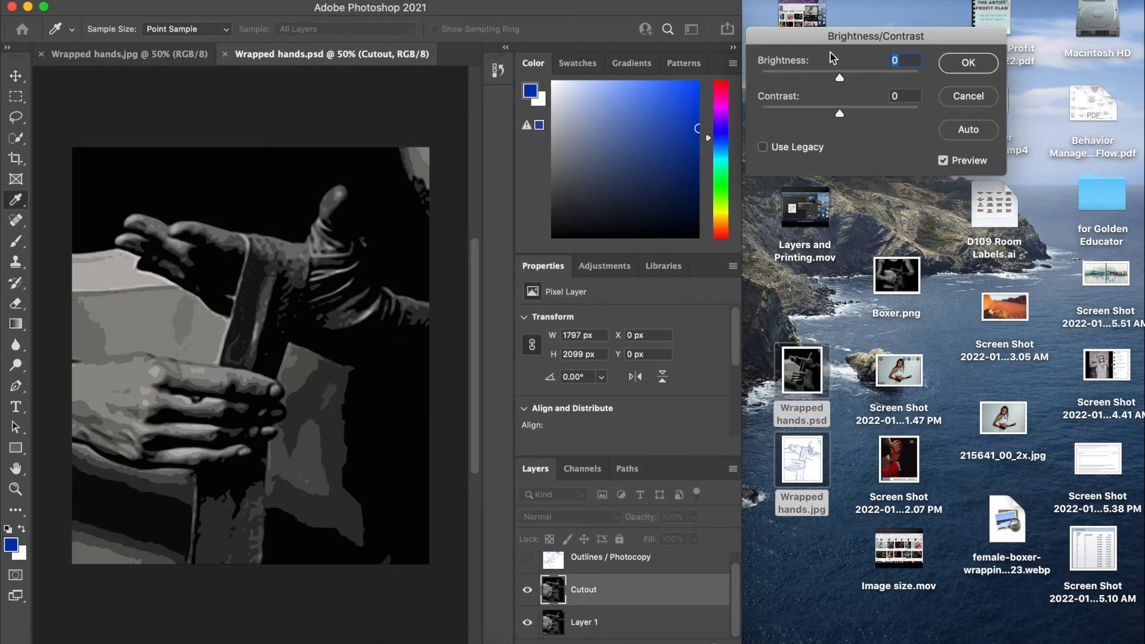
drag(838, 79, 893, 79)
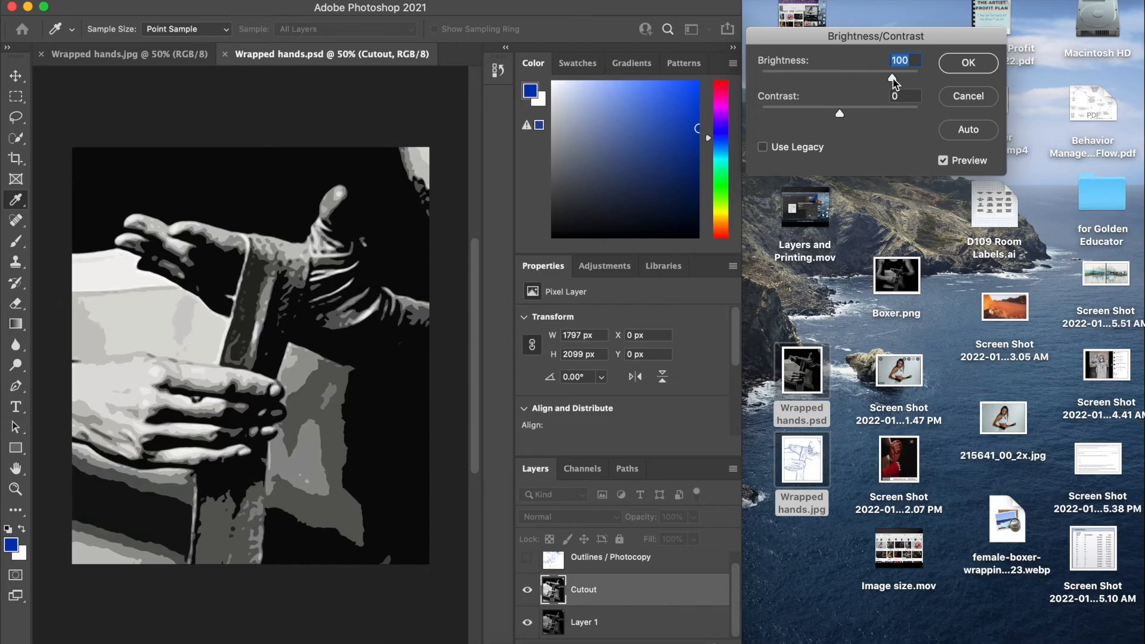
drag(893, 78, 900, 78)
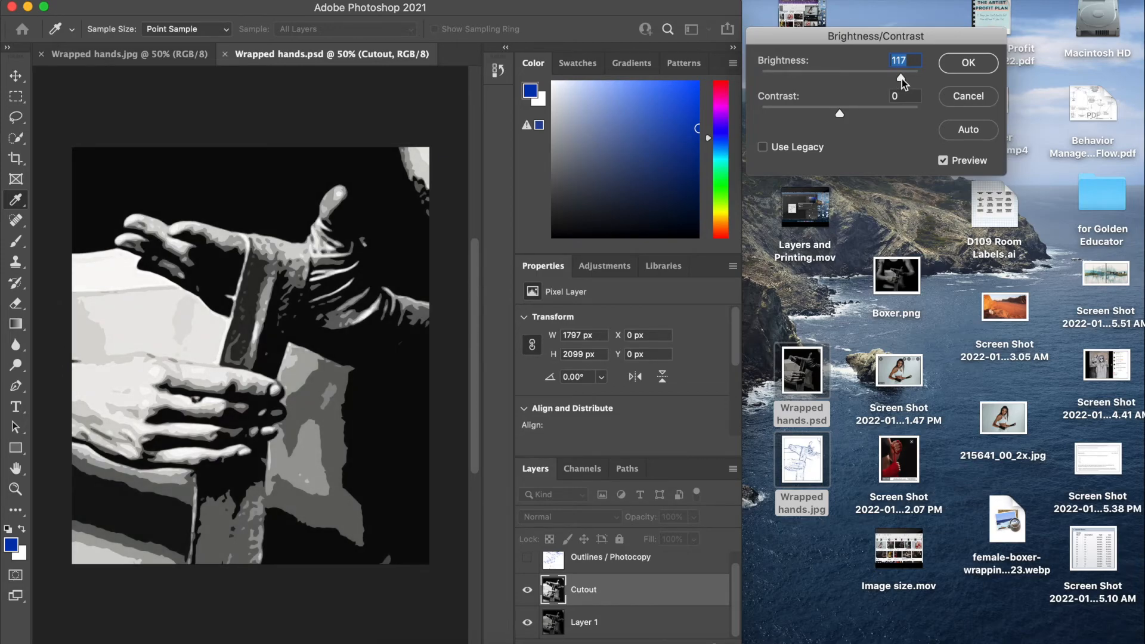
click(969, 67)
key(v)
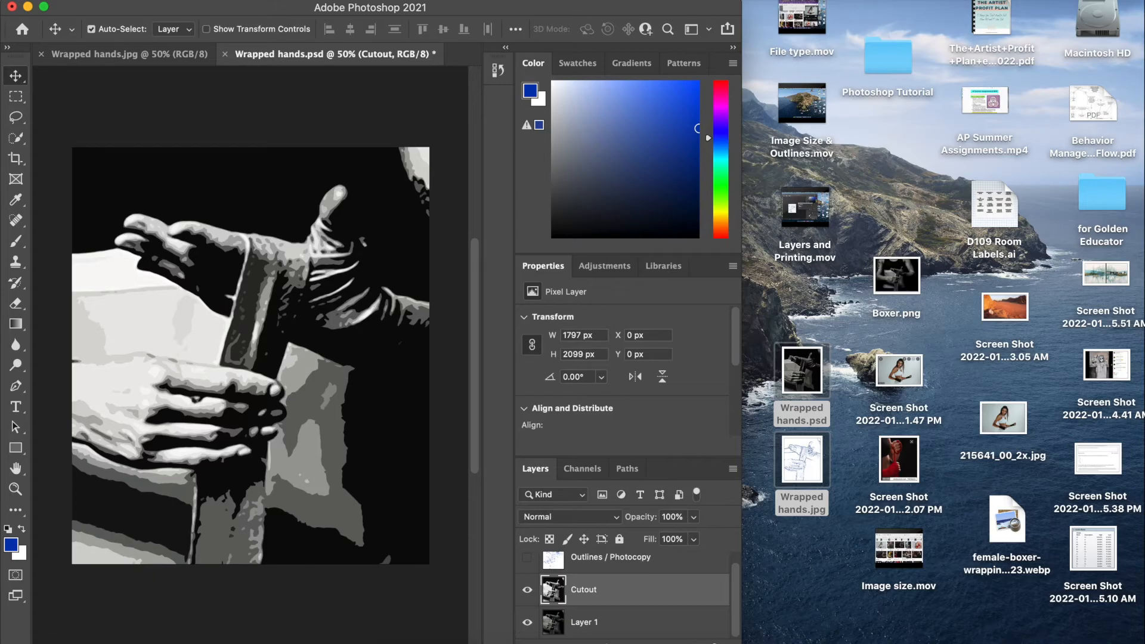
Try a second Brightness/Contrast adjustment on the Cutout layer with brightness at 150
click(192, 0)
mouse_move(221, 16)
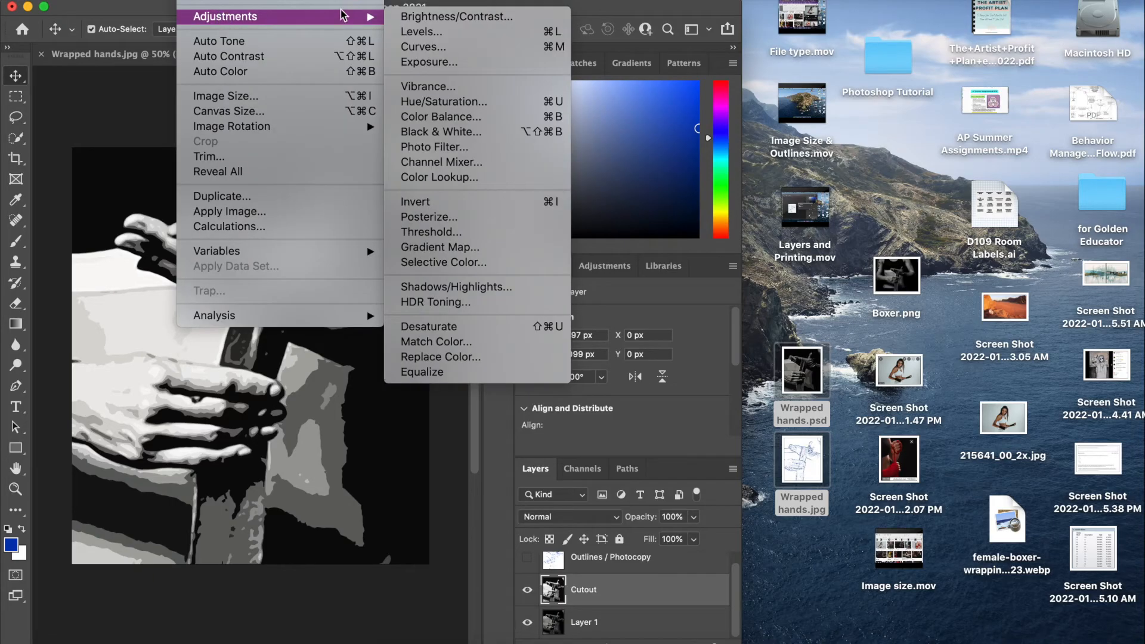
click(456, 16)
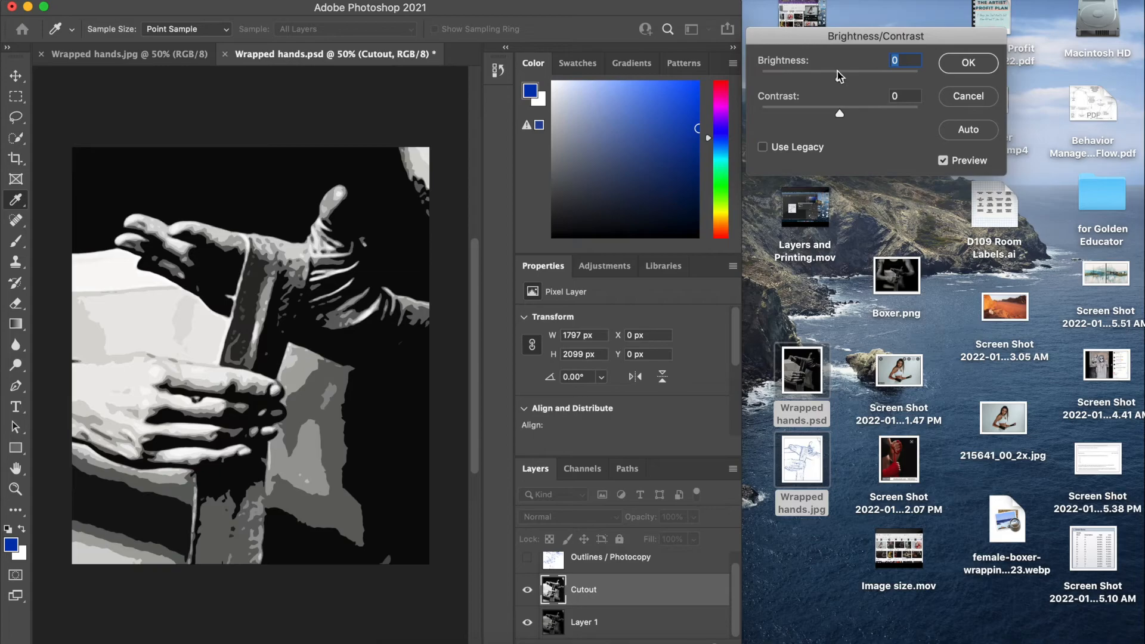
drag(839, 78, 918, 78)
click(968, 63)
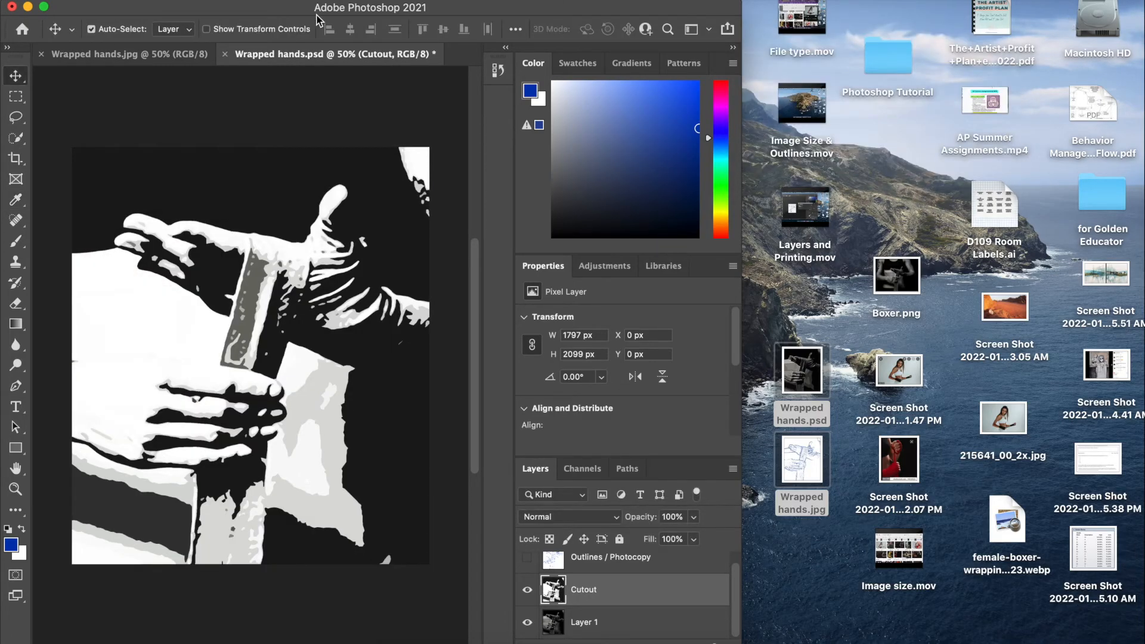
Preview a third brightness increase of 150 on the Cutout layer, cancel it, and undo the last applied brightness adjustment
click(196, 0)
mouse_move(208, 16)
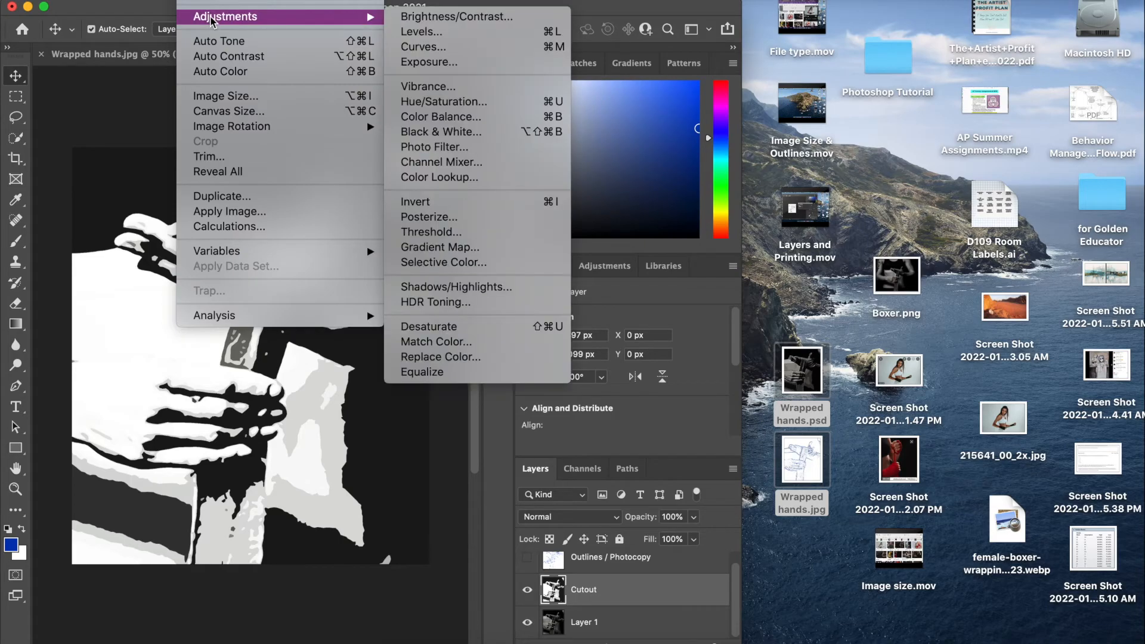
click(471, 16)
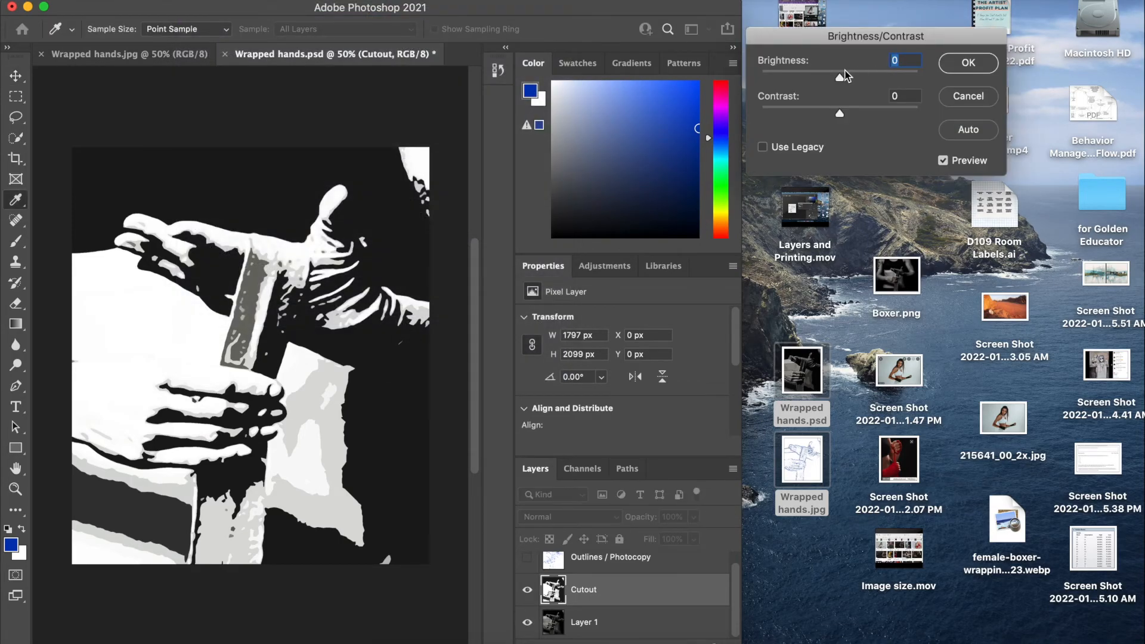
drag(839, 77, 947, 79)
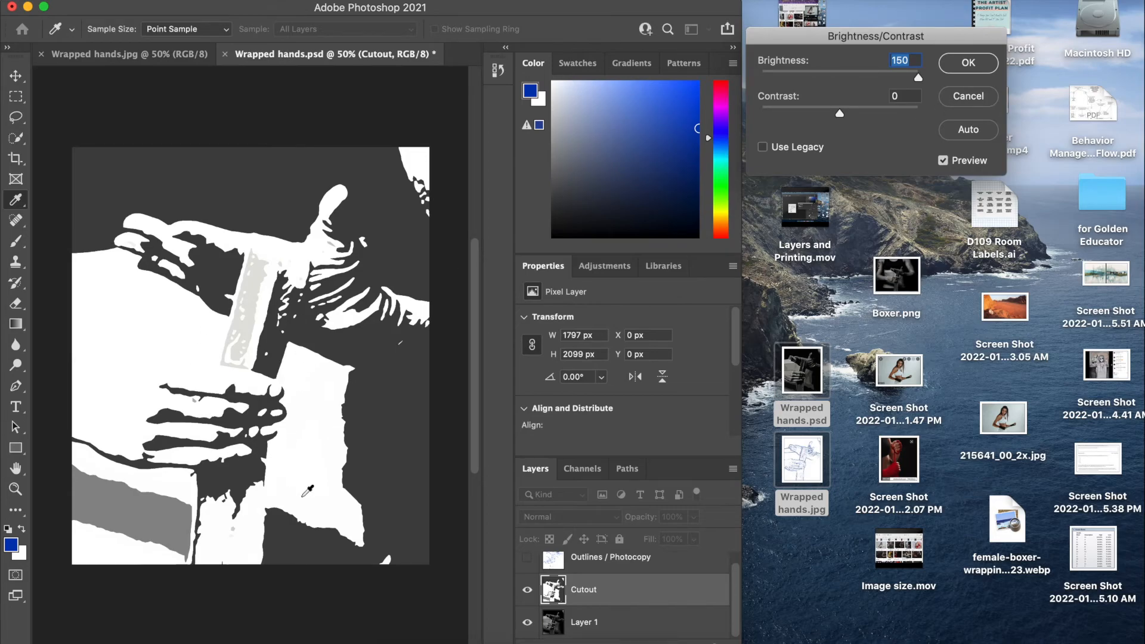
click(957, 96)
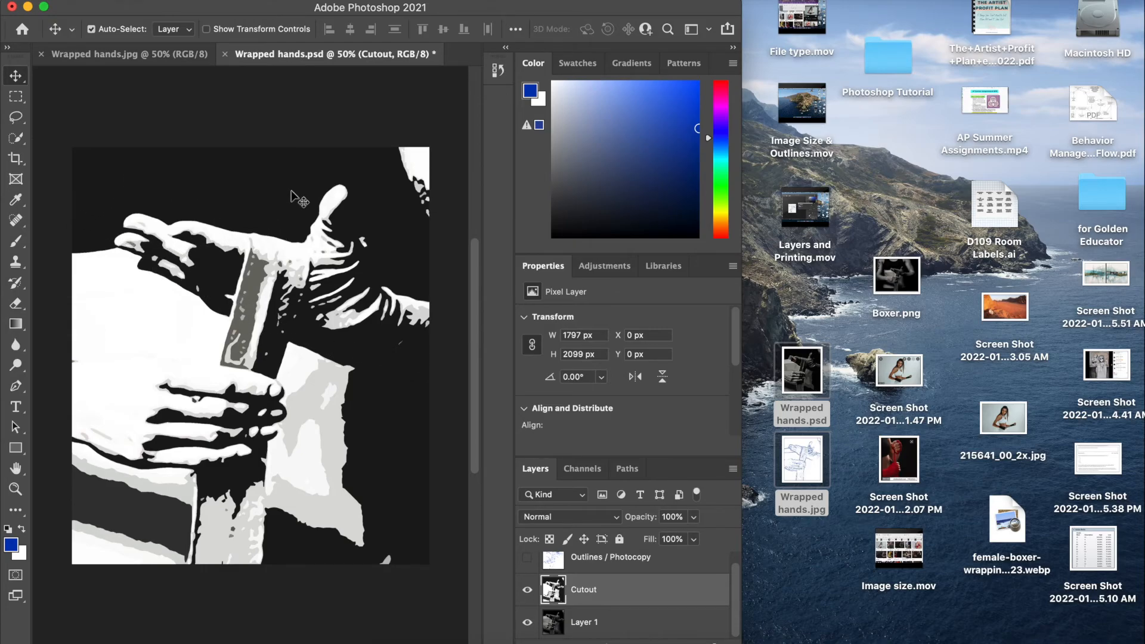
key(ctrl+z)
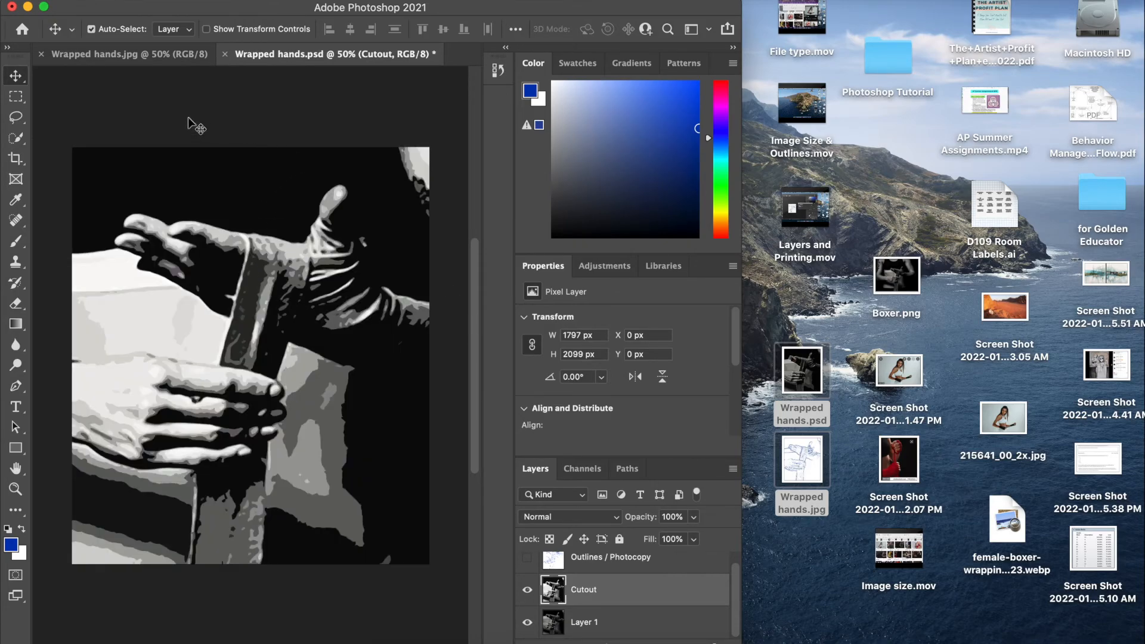